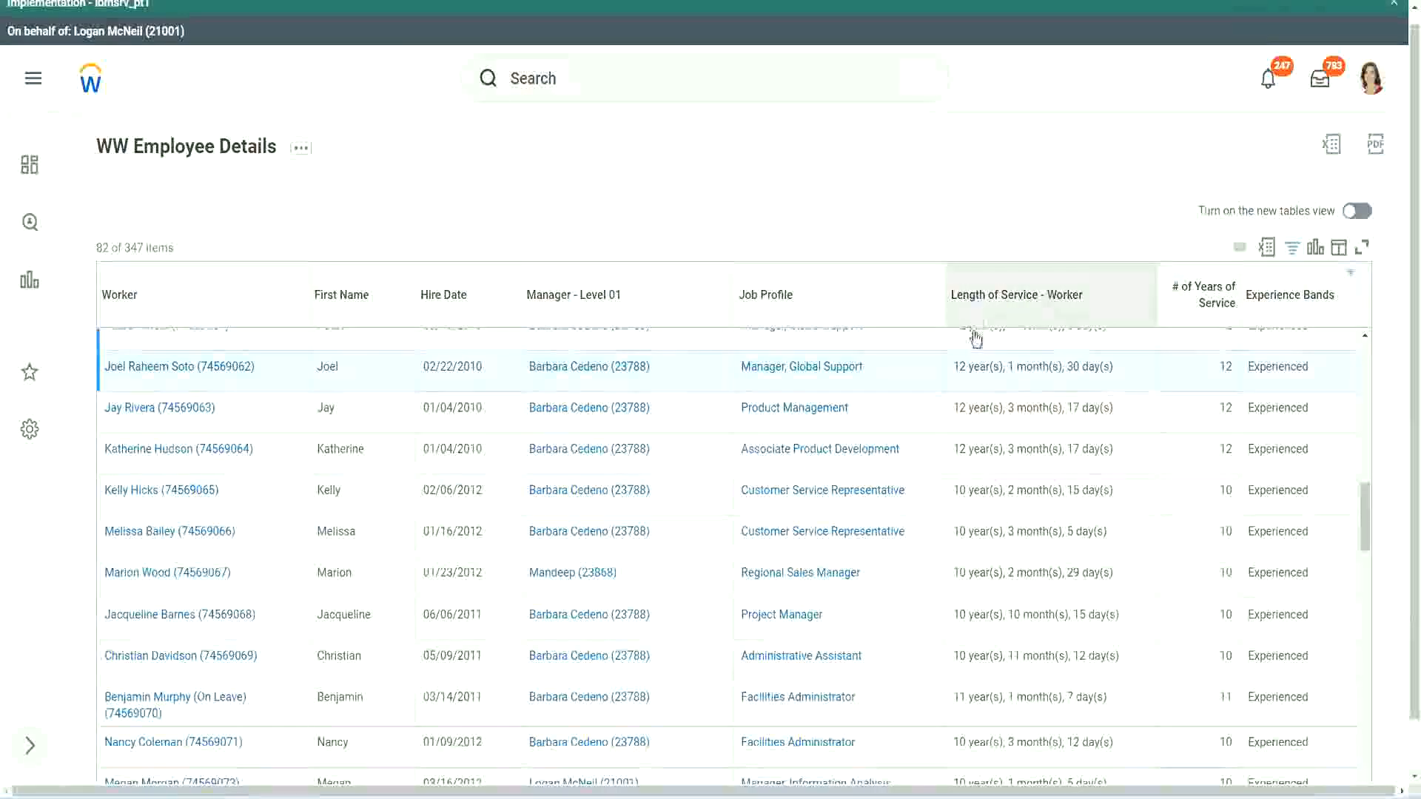
Step: Compare Length of Service with # of Years of Service for the first visible employee and the Administrative Assistant row
{"action": "left_click_drag", "start_coordinate": [960, 368], "coordinate": [952, 370]}
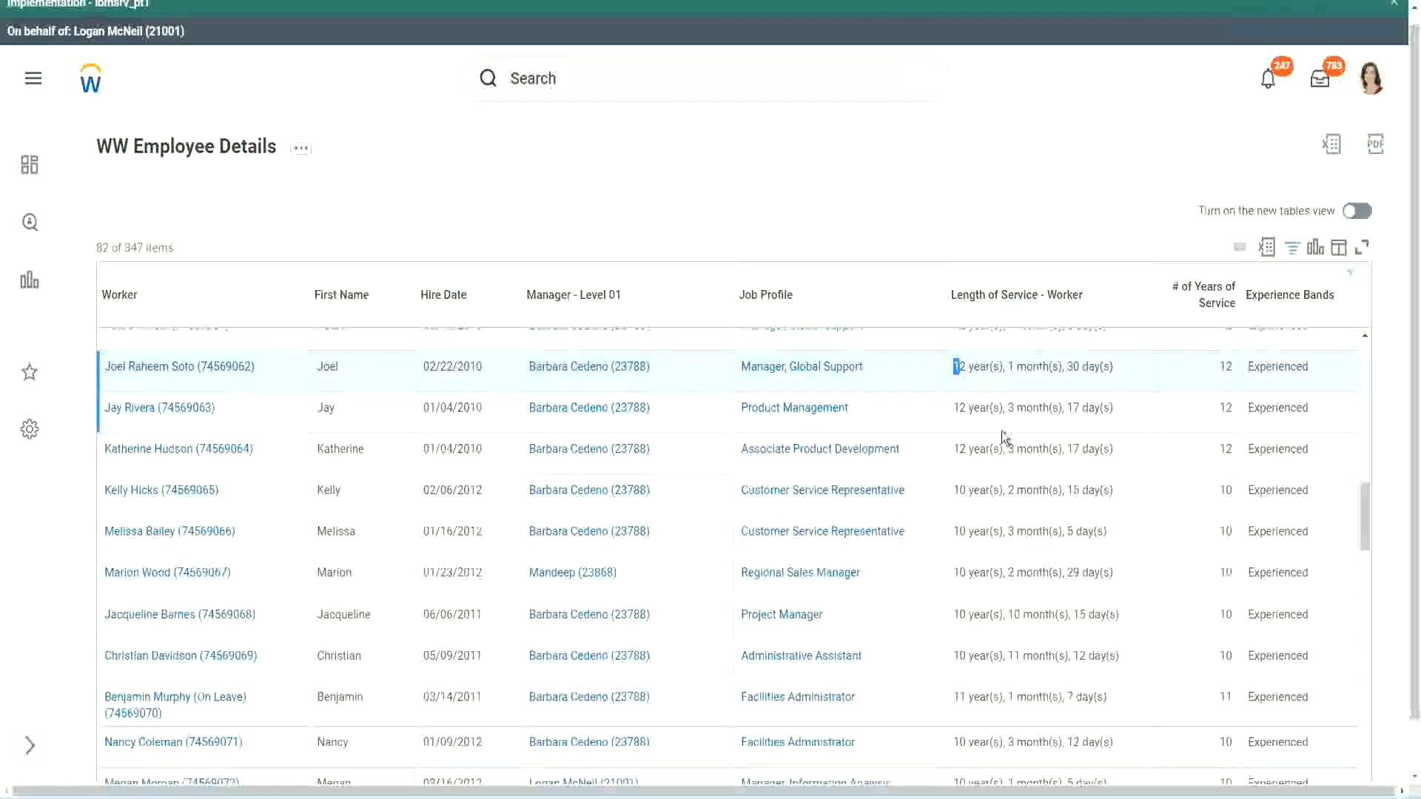
{"action": "left_click", "coordinate": [1004, 366]}
{"action": "left_click_drag", "start_coordinate": [953, 367], "coordinate": [1089, 366]}
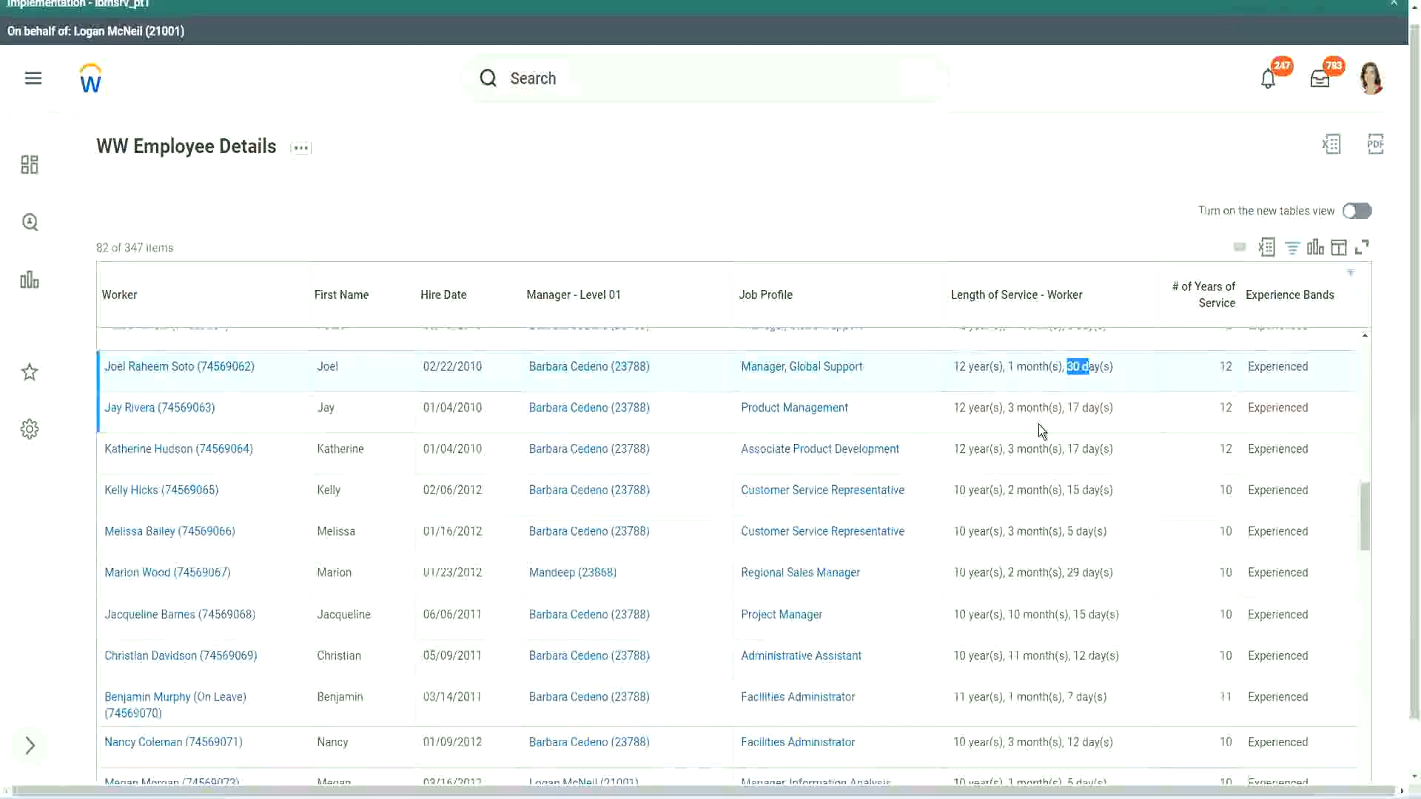
{"action": "double_click", "coordinate": [1232, 366]}
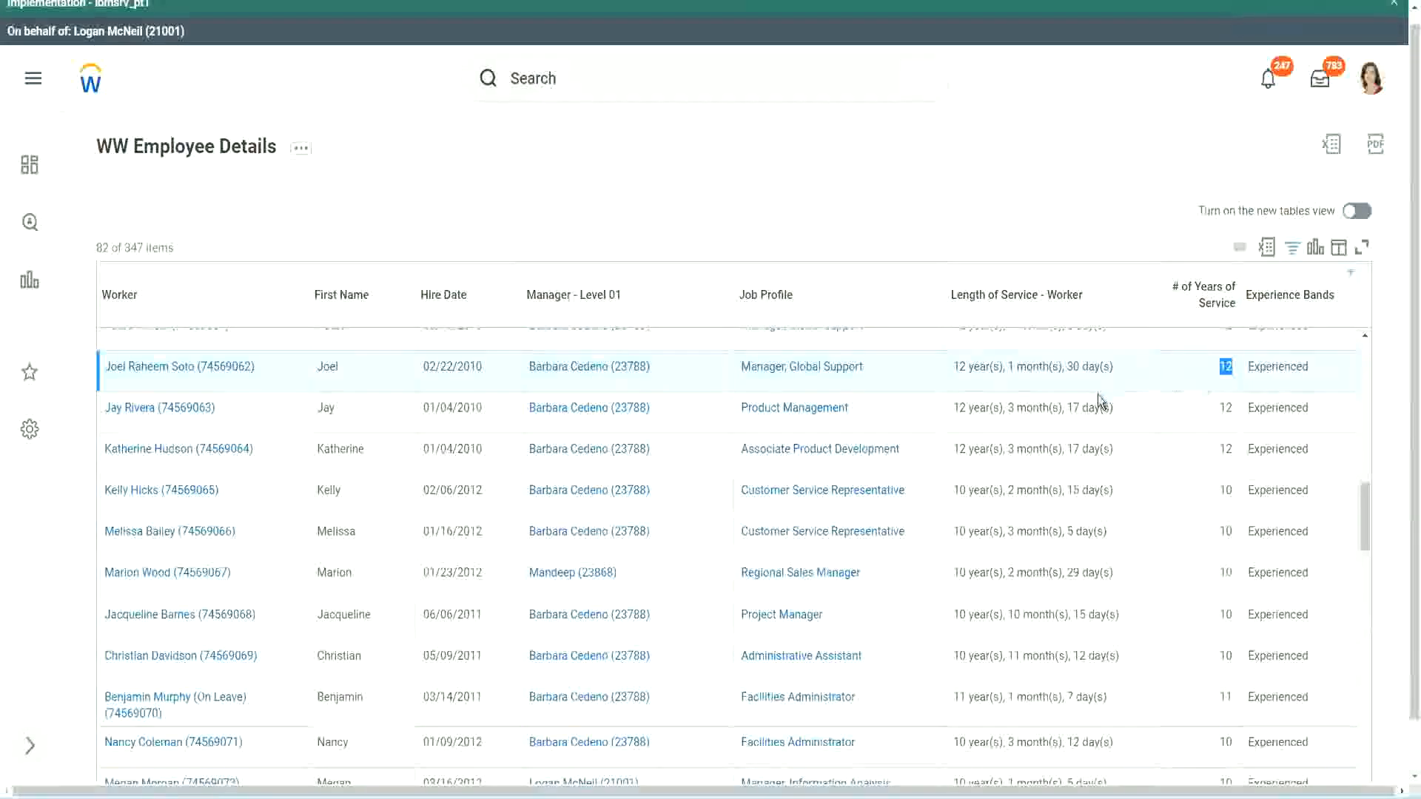
{"action": "left_click", "coordinate": [980, 656]}
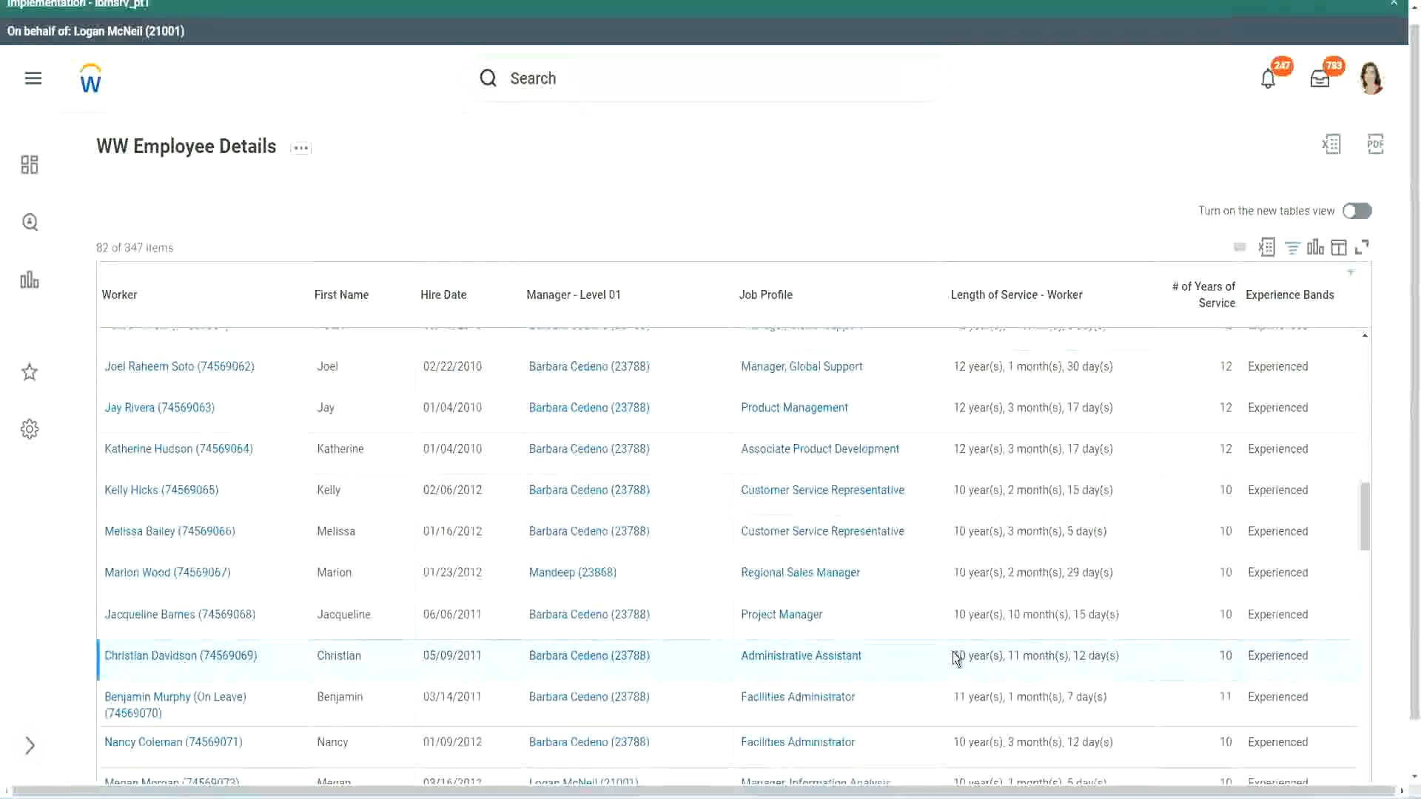
{"action": "double_click", "coordinate": [1011, 654]}
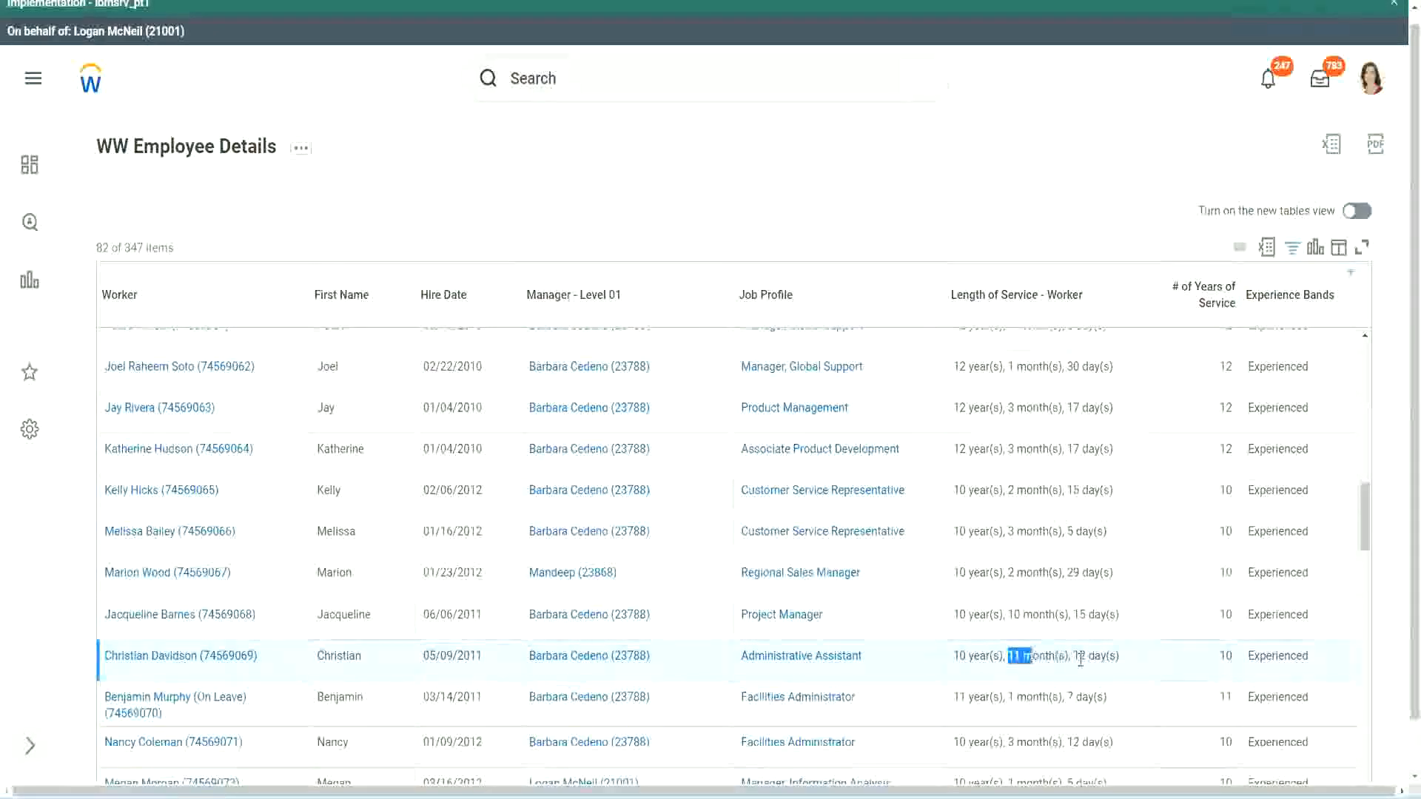
{"action": "left_click_drag", "start_coordinate": [1079, 654], "coordinate": [1102, 656]}
{"action": "left_click", "coordinate": [1102, 655]}
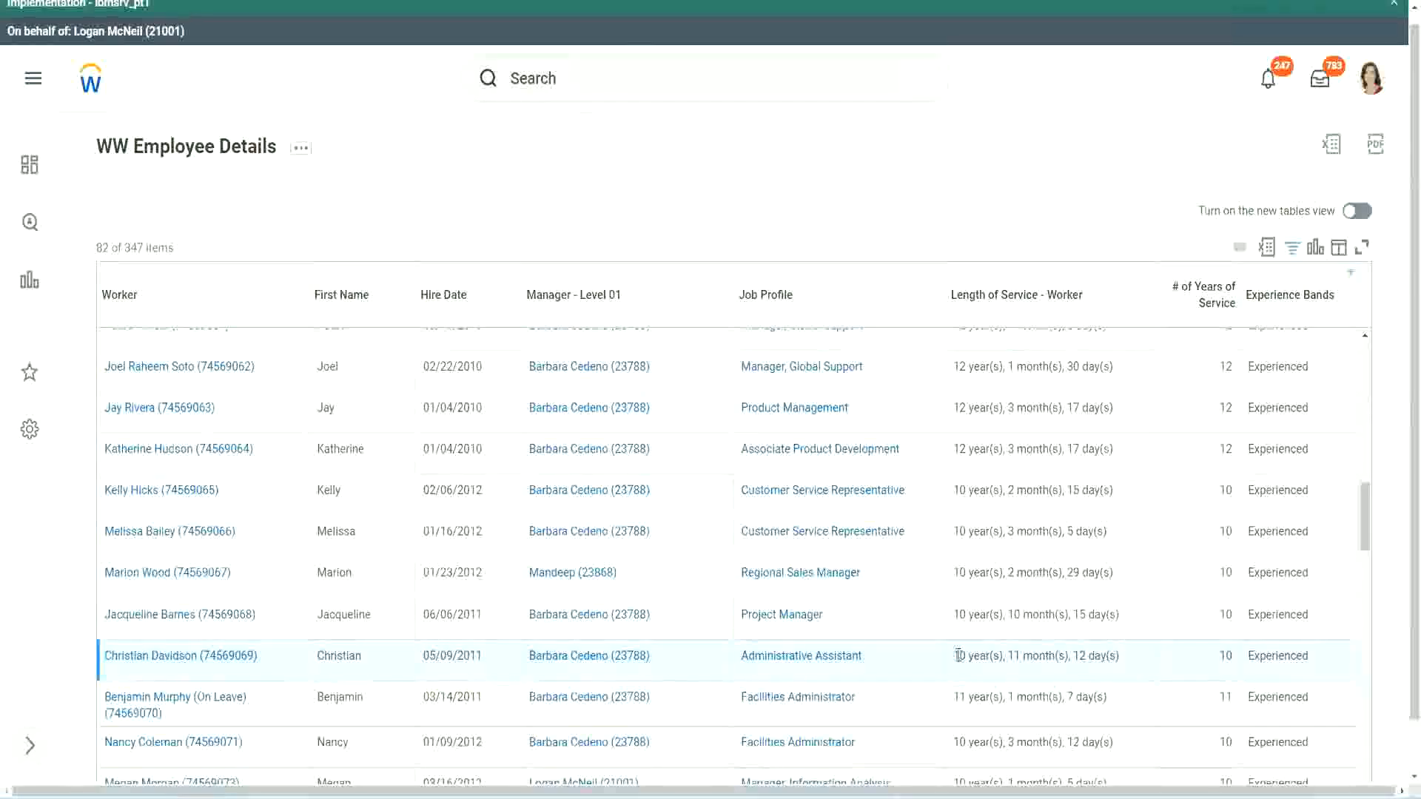
{"action": "double_click", "coordinate": [1225, 656]}
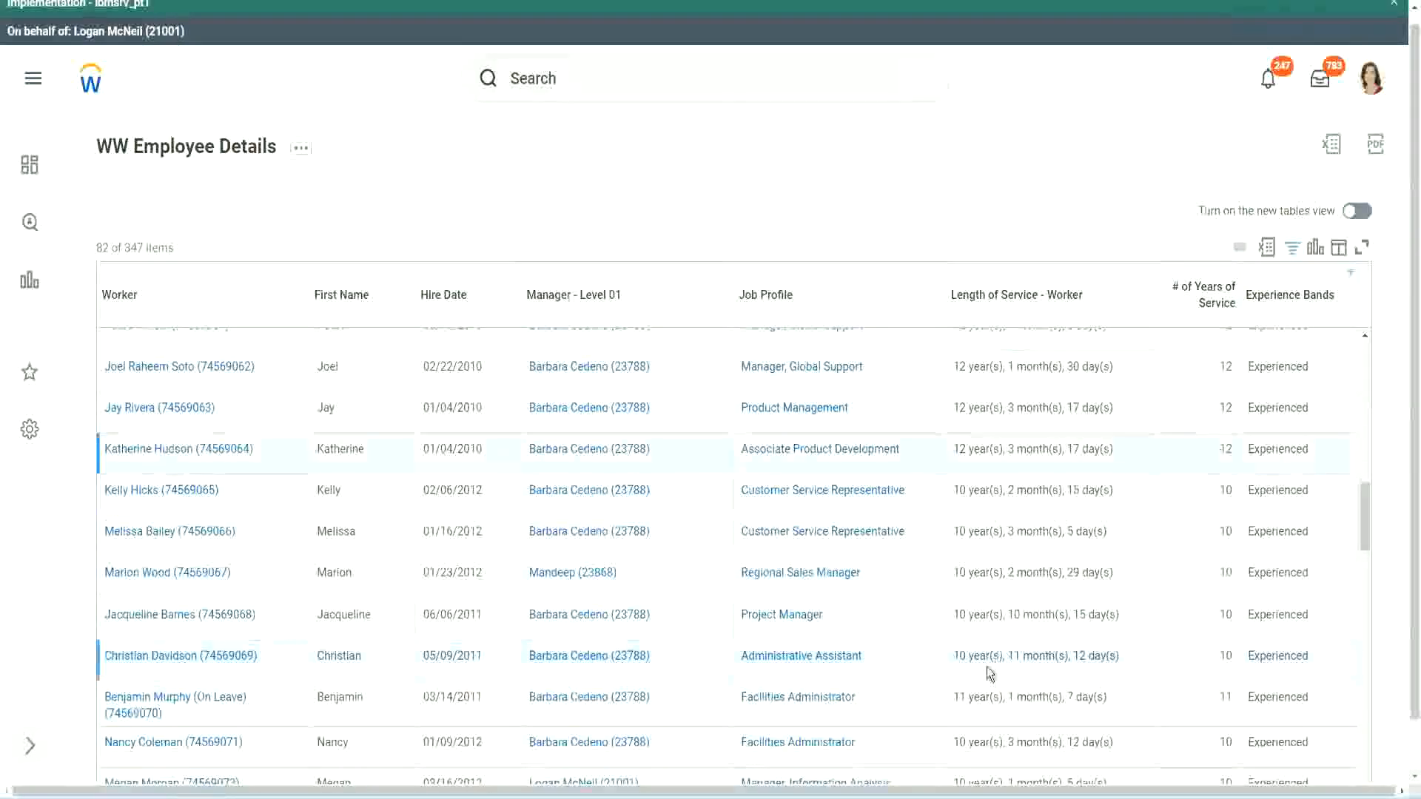
{"action": "double_click", "coordinate": [960, 655]}
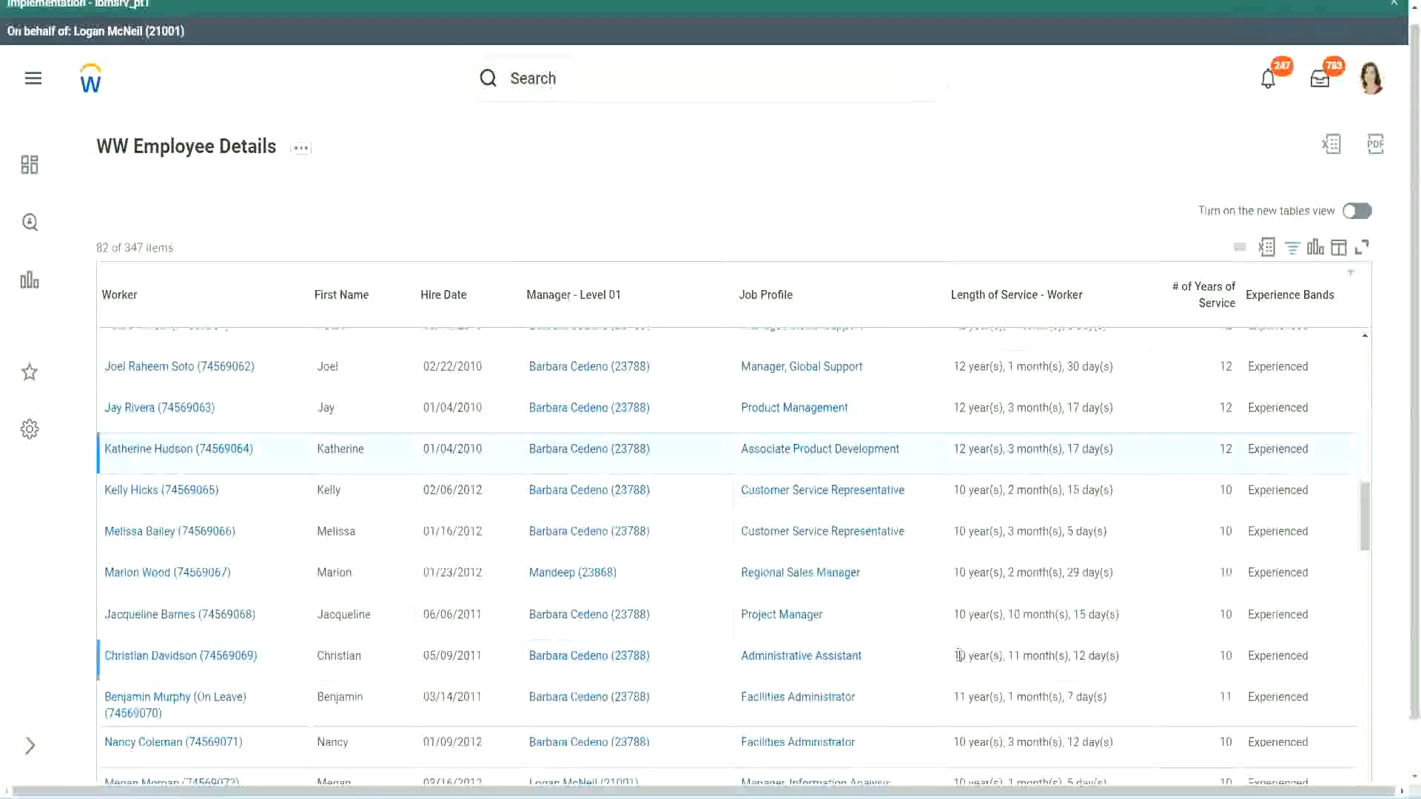
{"action": "left_click", "coordinate": [1073, 652]}
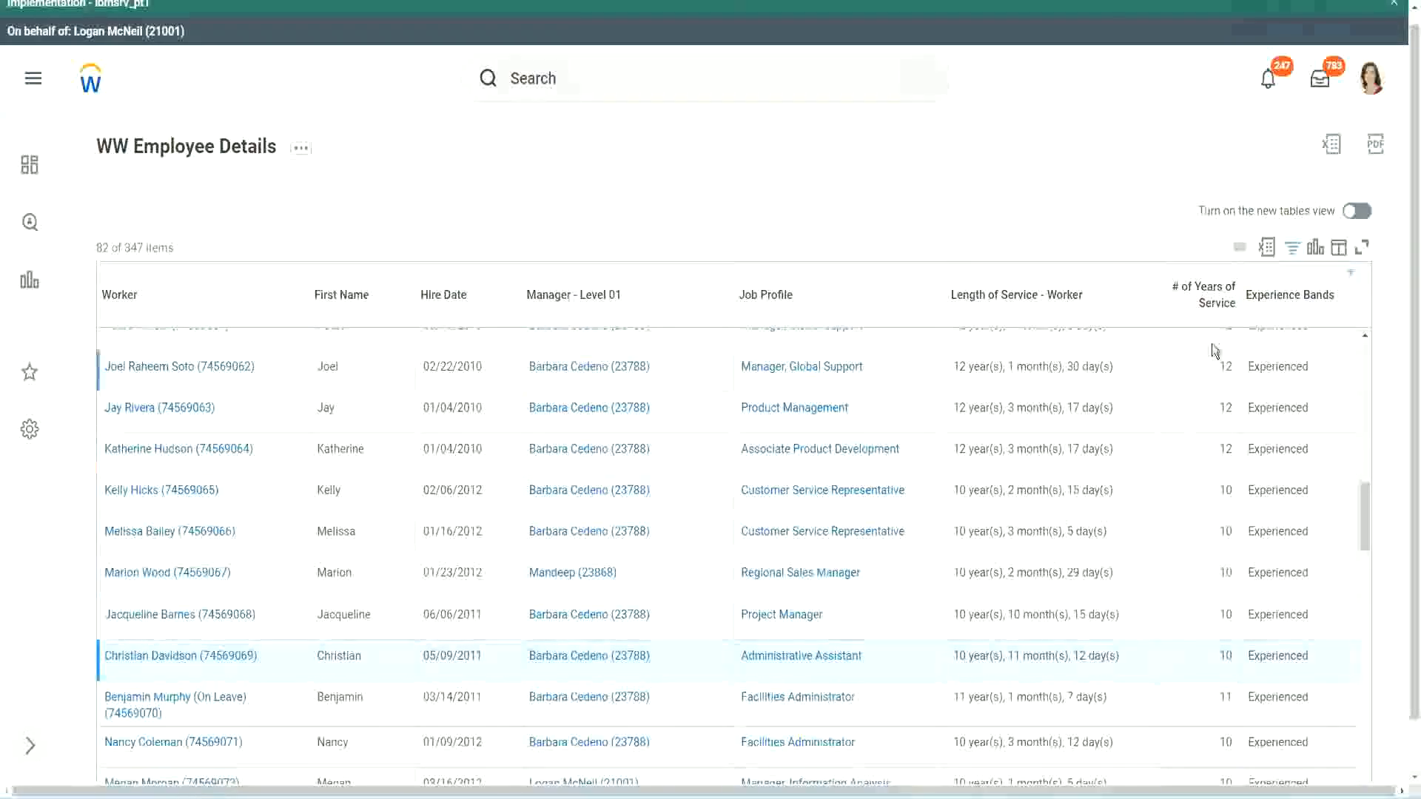
Step: Recheck how years, months and days convert to whole years in the Global Support, Administrative Assistant and Project Manager rows
{"action": "double_click", "coordinate": [1227, 368]}
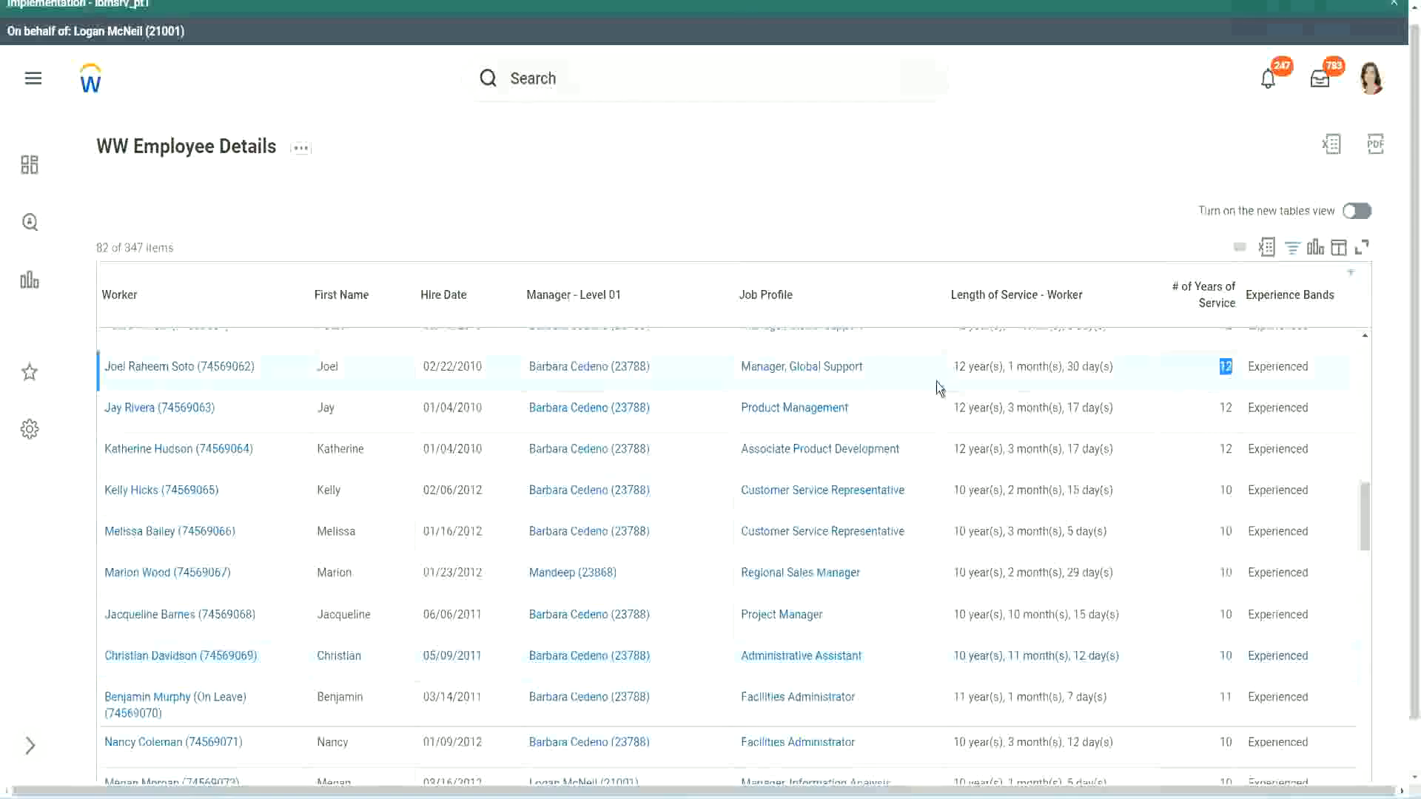
{"action": "left_click_drag", "start_coordinate": [953, 368], "coordinate": [1104, 368]}
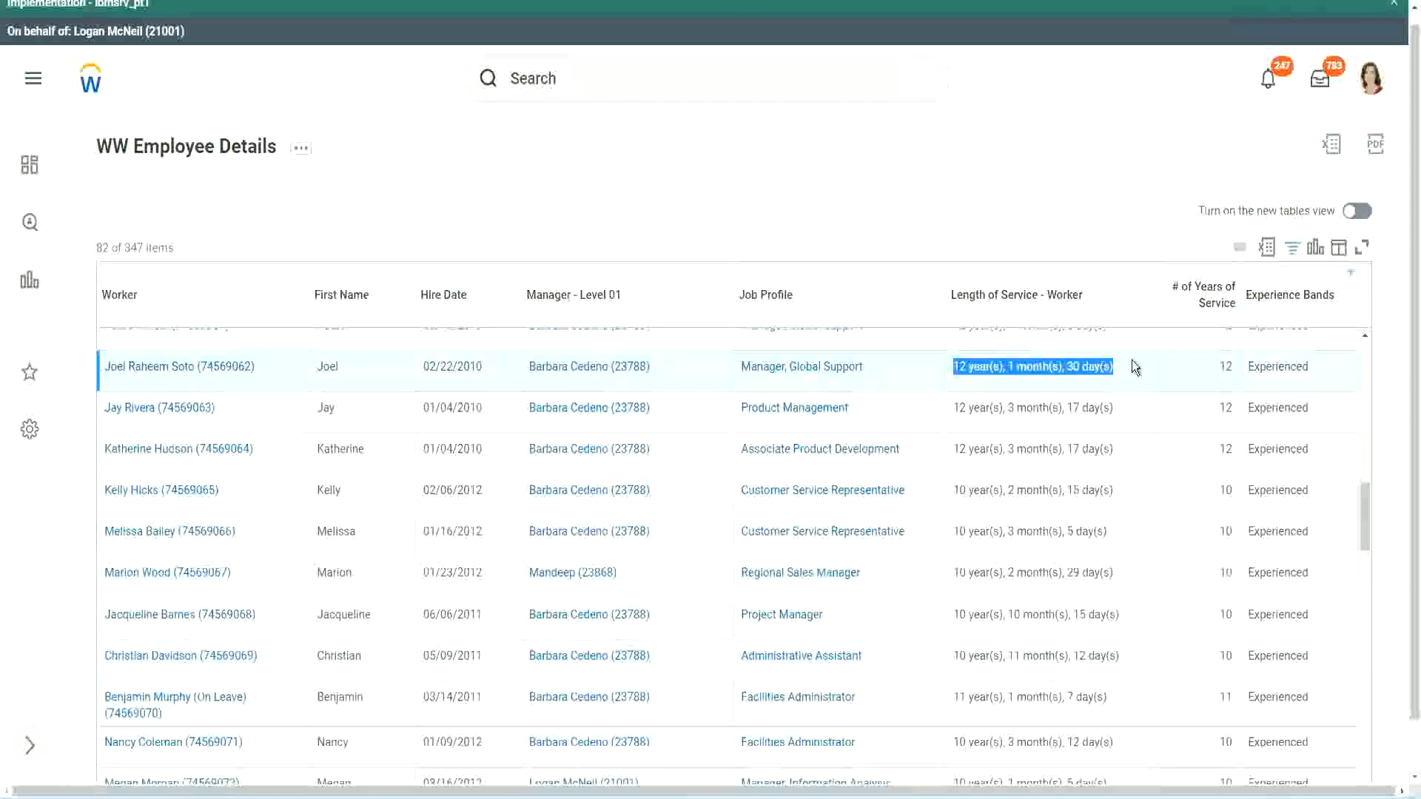
{"action": "left_click", "coordinate": [1102, 655]}
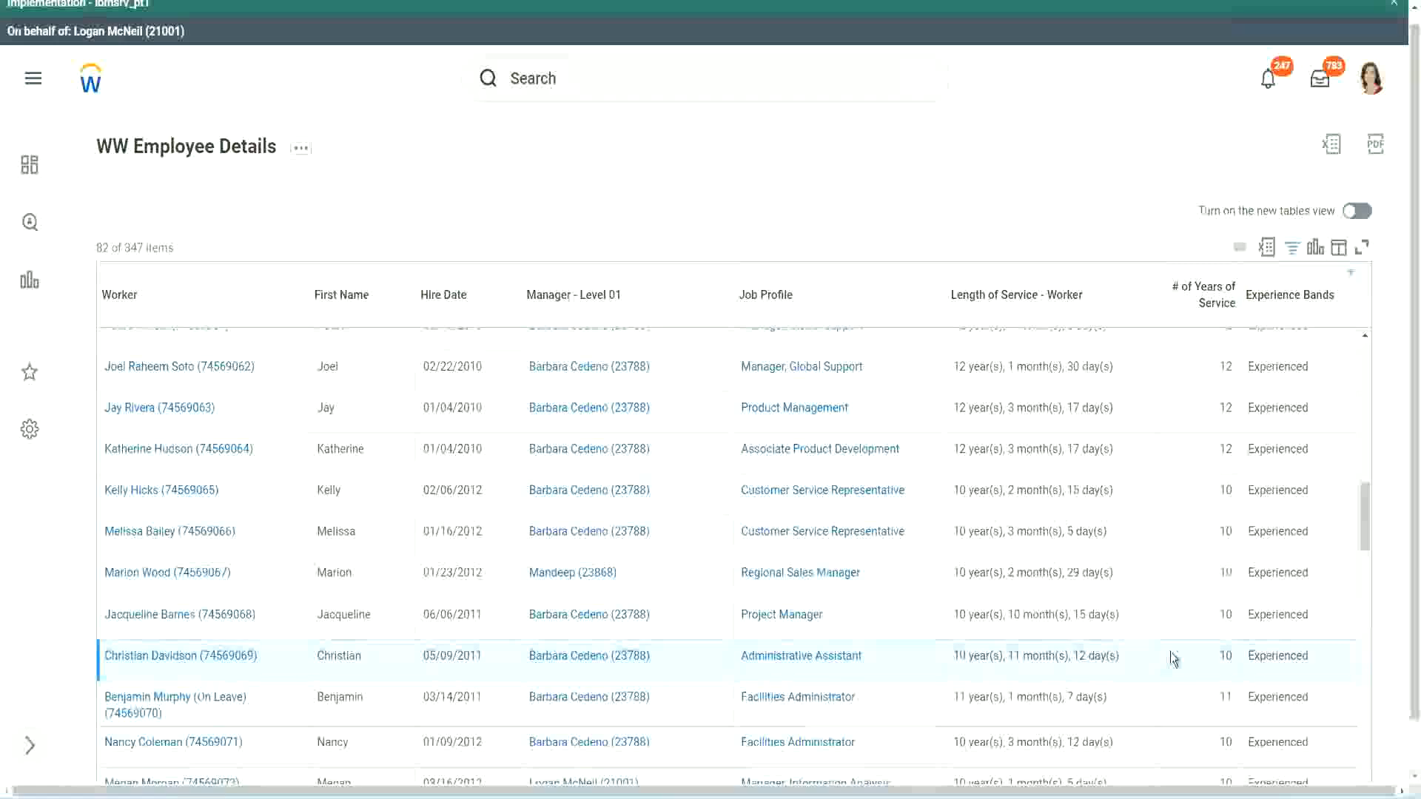
{"action": "double_click", "coordinate": [1226, 655]}
{"action": "left_click", "coordinate": [1173, 660]}
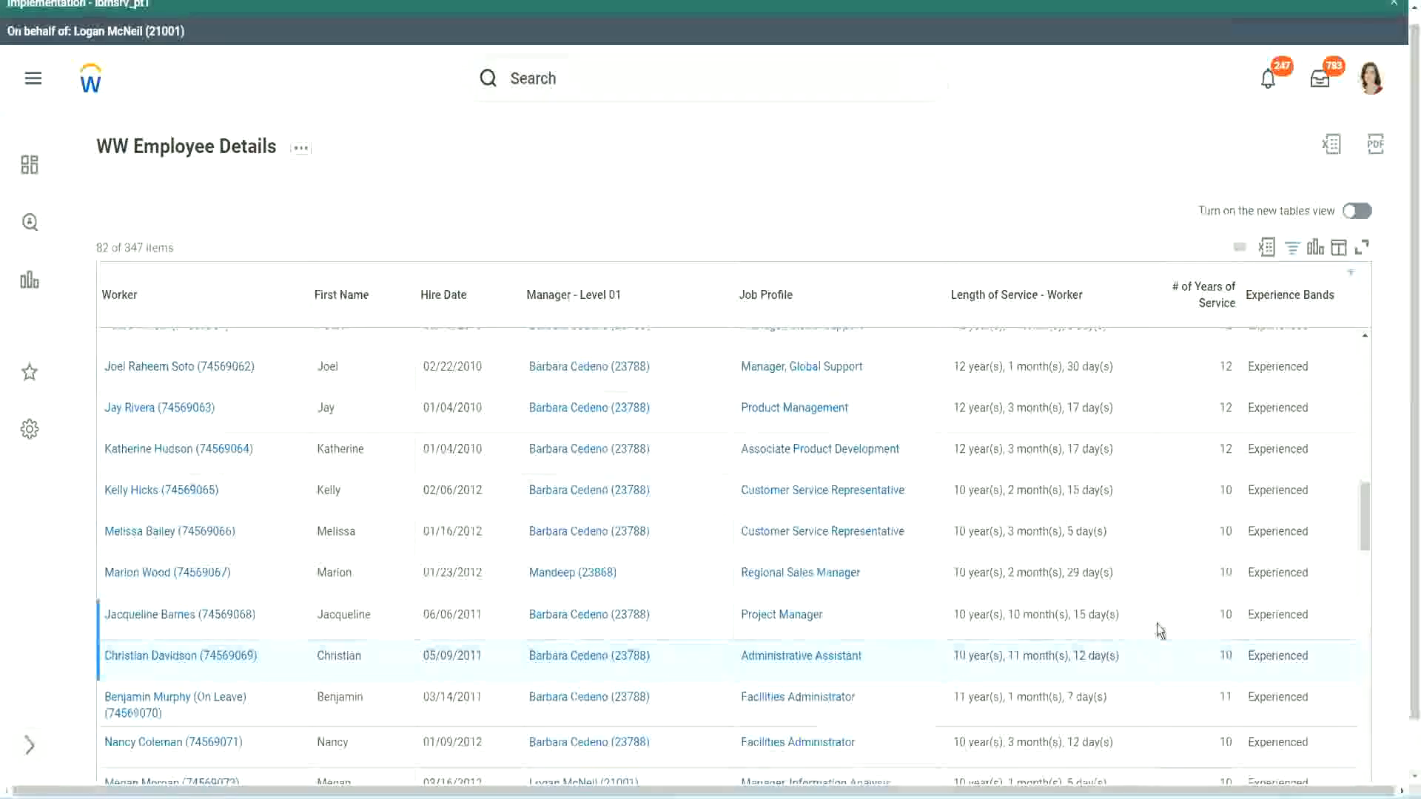
{"action": "left_click", "coordinate": [1186, 618]}
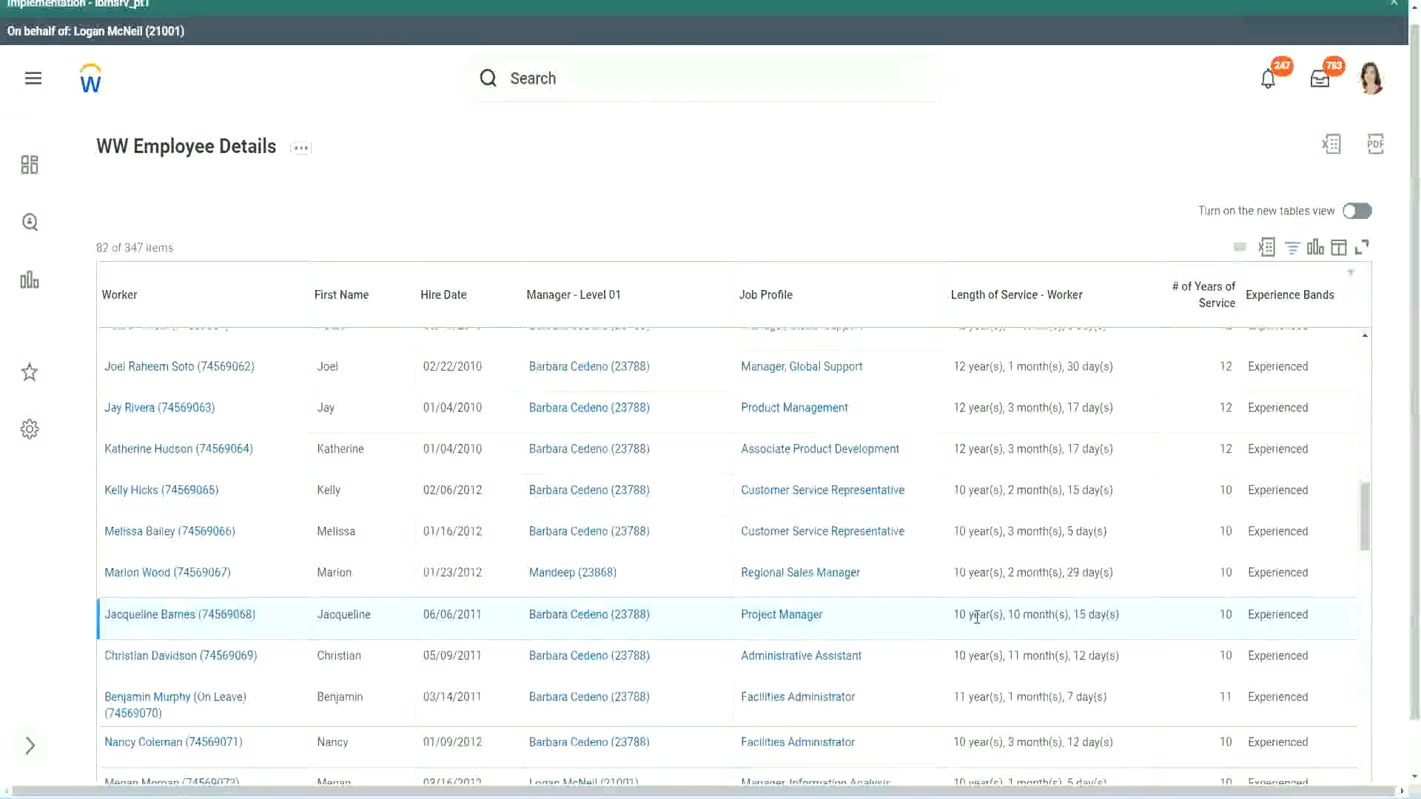
{"action": "double_click", "coordinate": [1014, 615]}
{"action": "left_click", "coordinate": [1061, 614]}
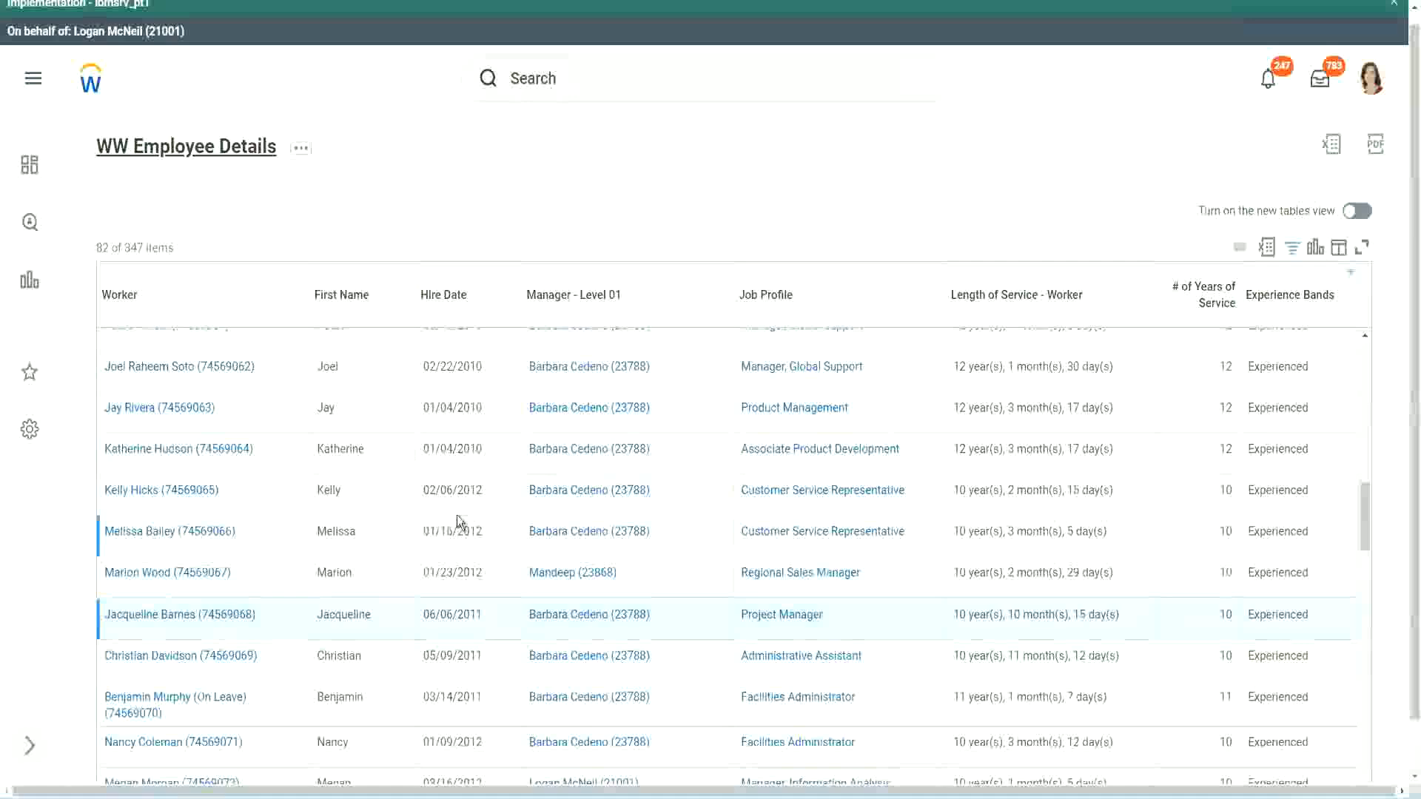
Step: Open the Experience Bands column's calculated field from the report definition in a new tab and dismiss the Implementation banner
{"action": "scroll", "coordinate": [474, 514], "scroll_direction": "down", "scroll_amount": 4}
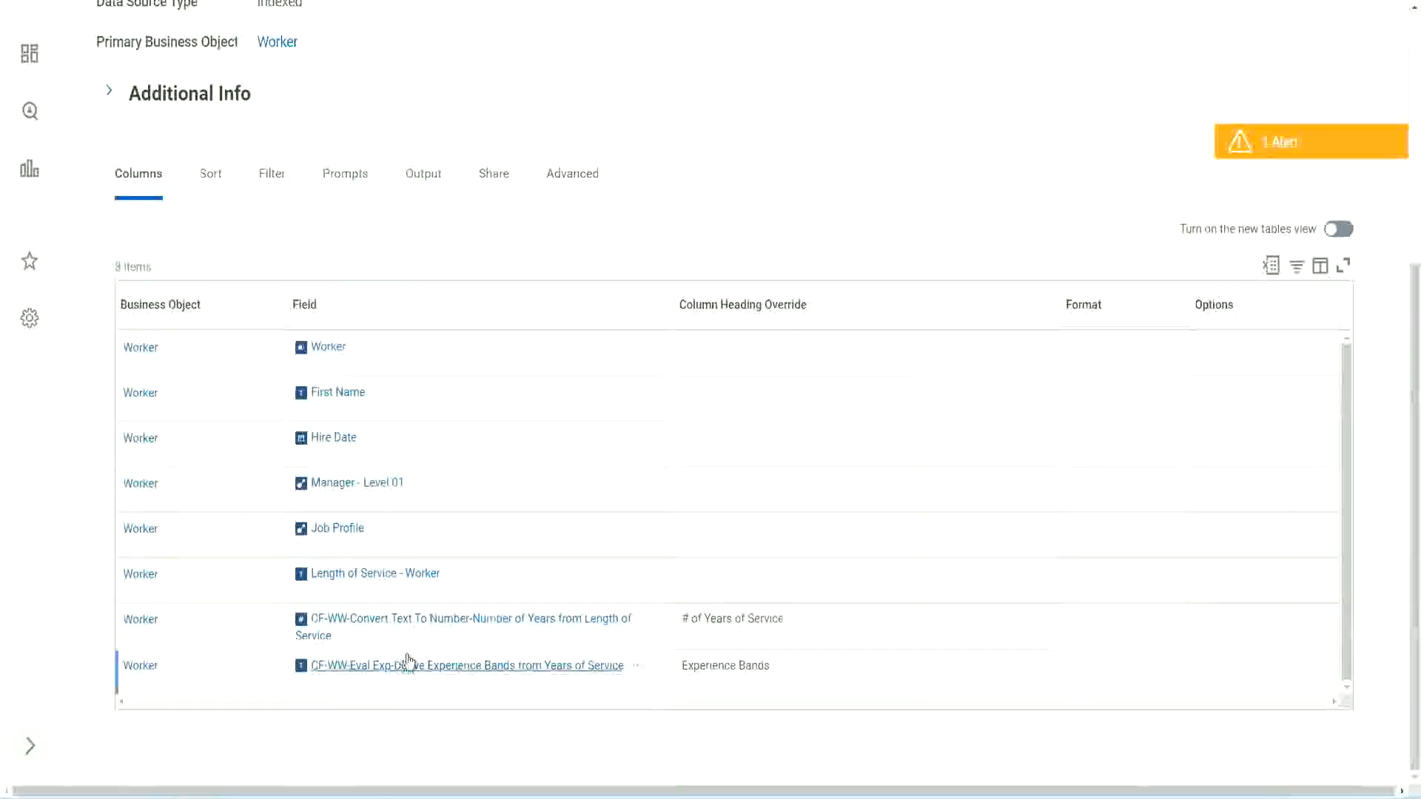
{"action": "right_click", "coordinate": [386, 672]}
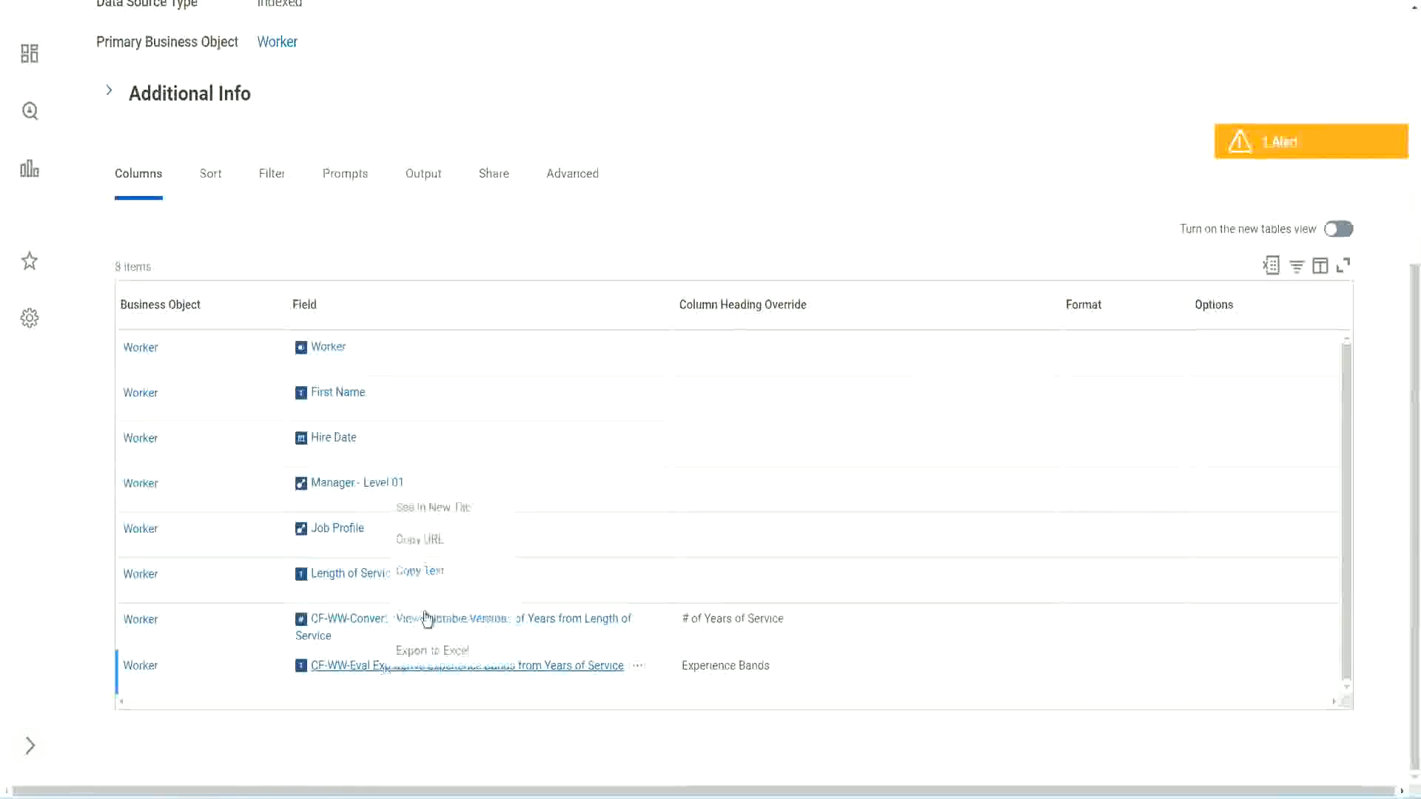
{"action": "left_click", "coordinate": [444, 507]}
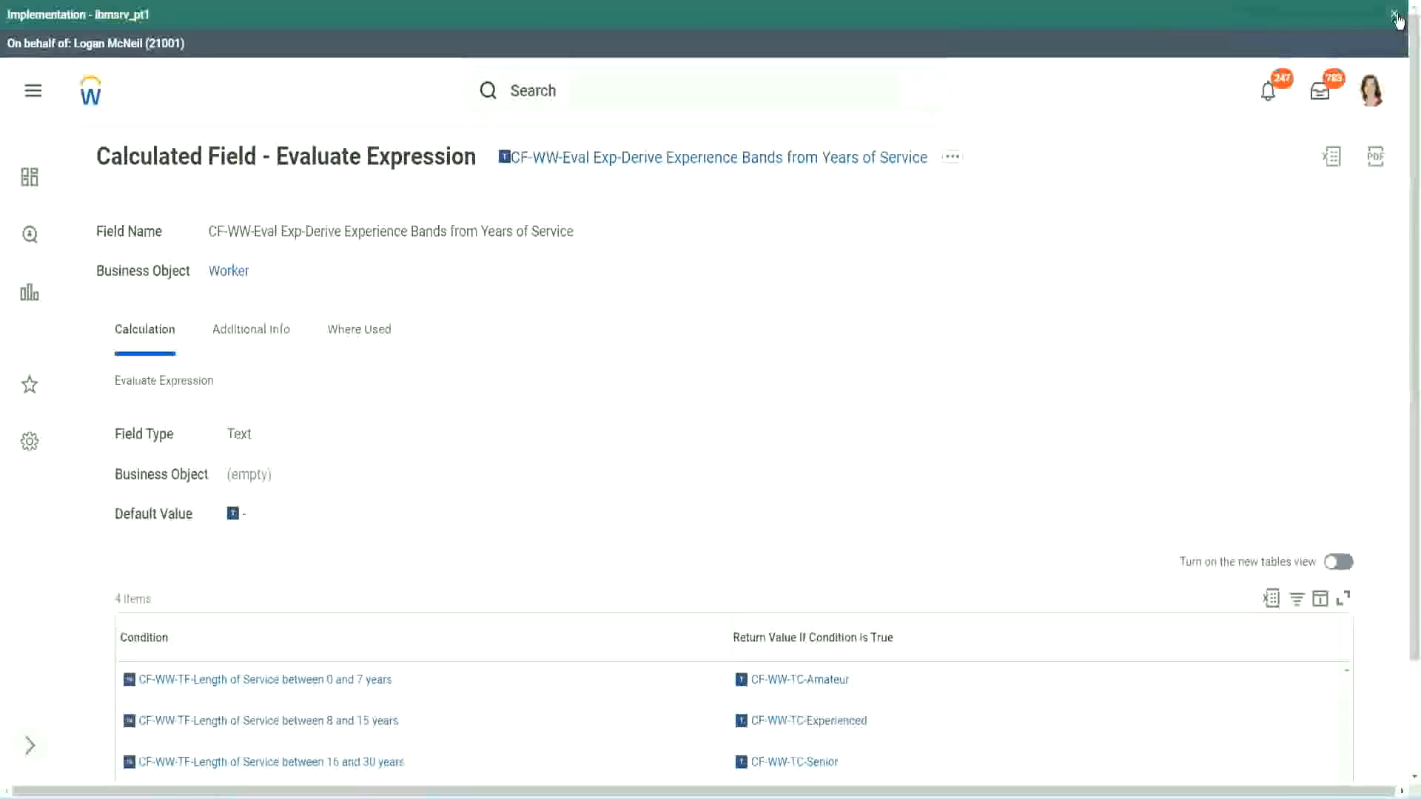
{"action": "left_click", "coordinate": [1394, 15]}
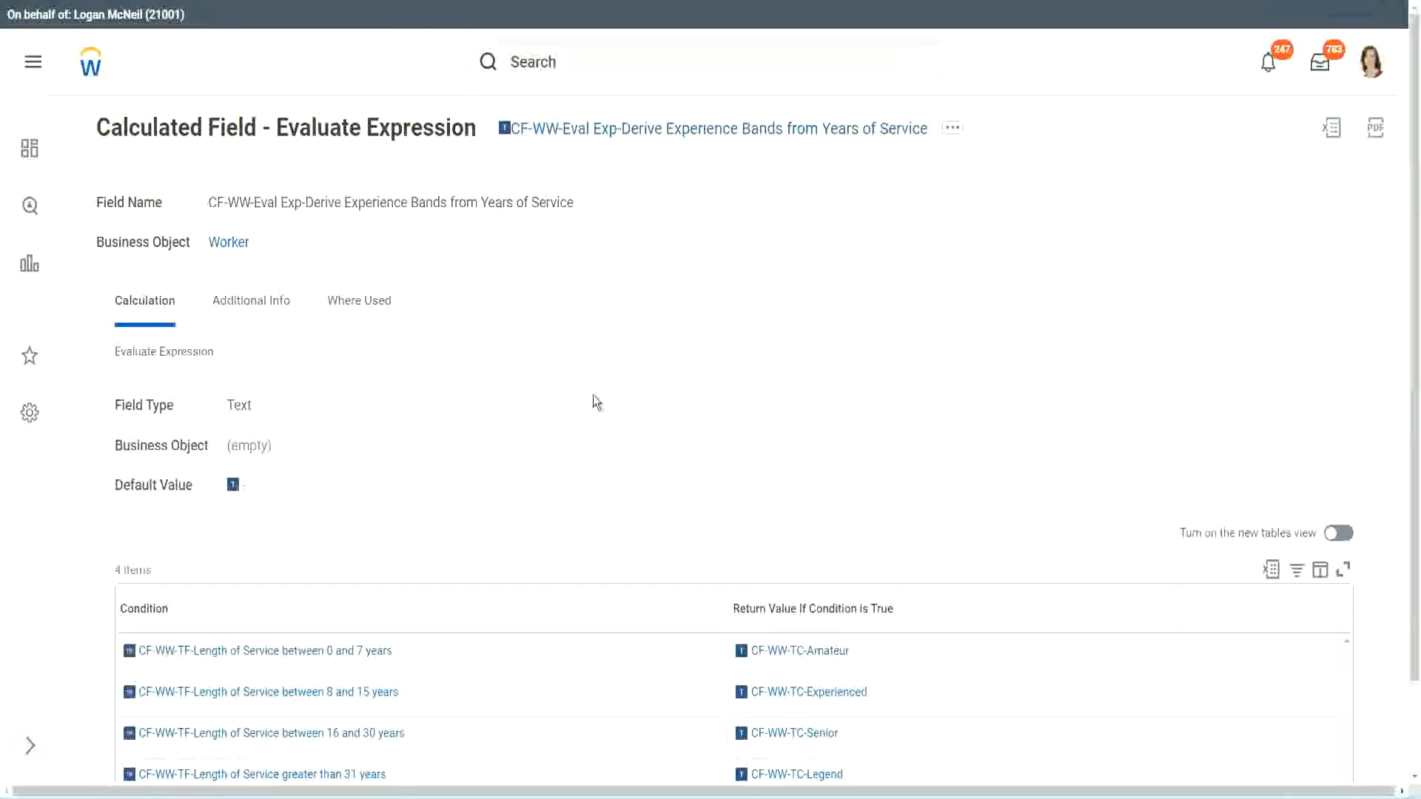
Step: Review the calculated field's conditions and return values, and copy its name text from the page title
{"action": "scroll", "coordinate": [593, 401], "scroll_direction": "down", "scroll_amount": 1}
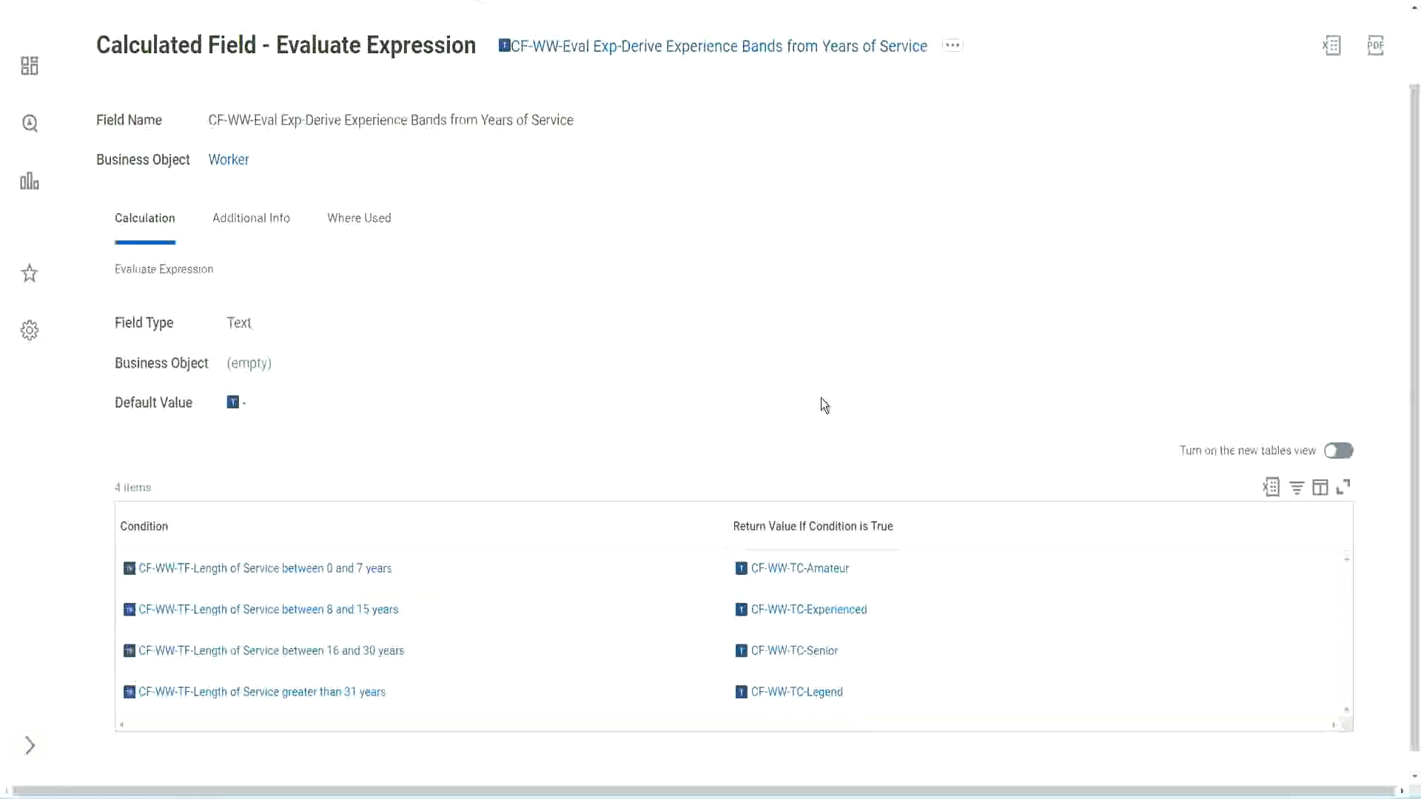
{"action": "left_click", "coordinate": [644, 522]}
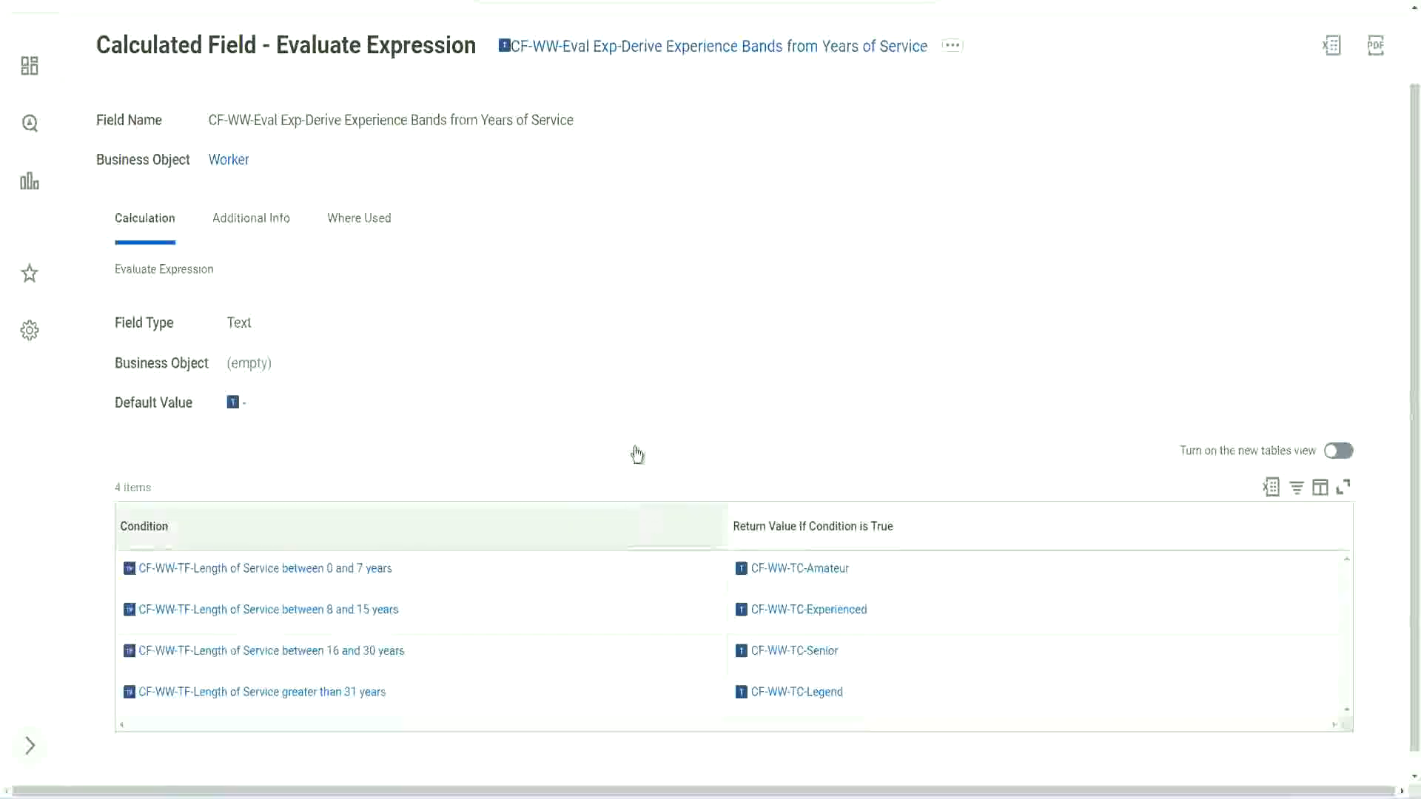
{"action": "left_click", "coordinate": [634, 341]}
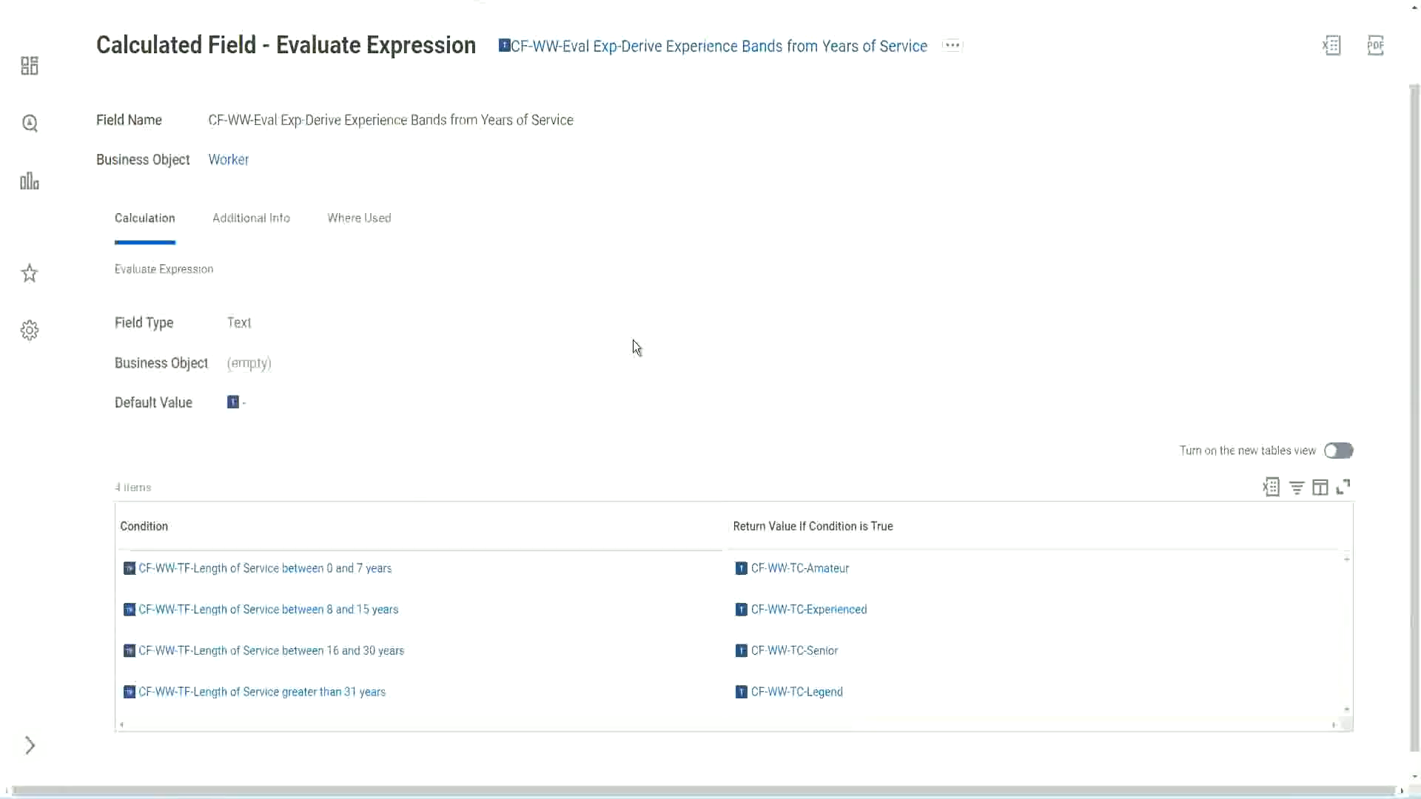
{"action": "right_click", "coordinate": [626, 59]}
{"action": "left_click", "coordinate": [662, 132]}
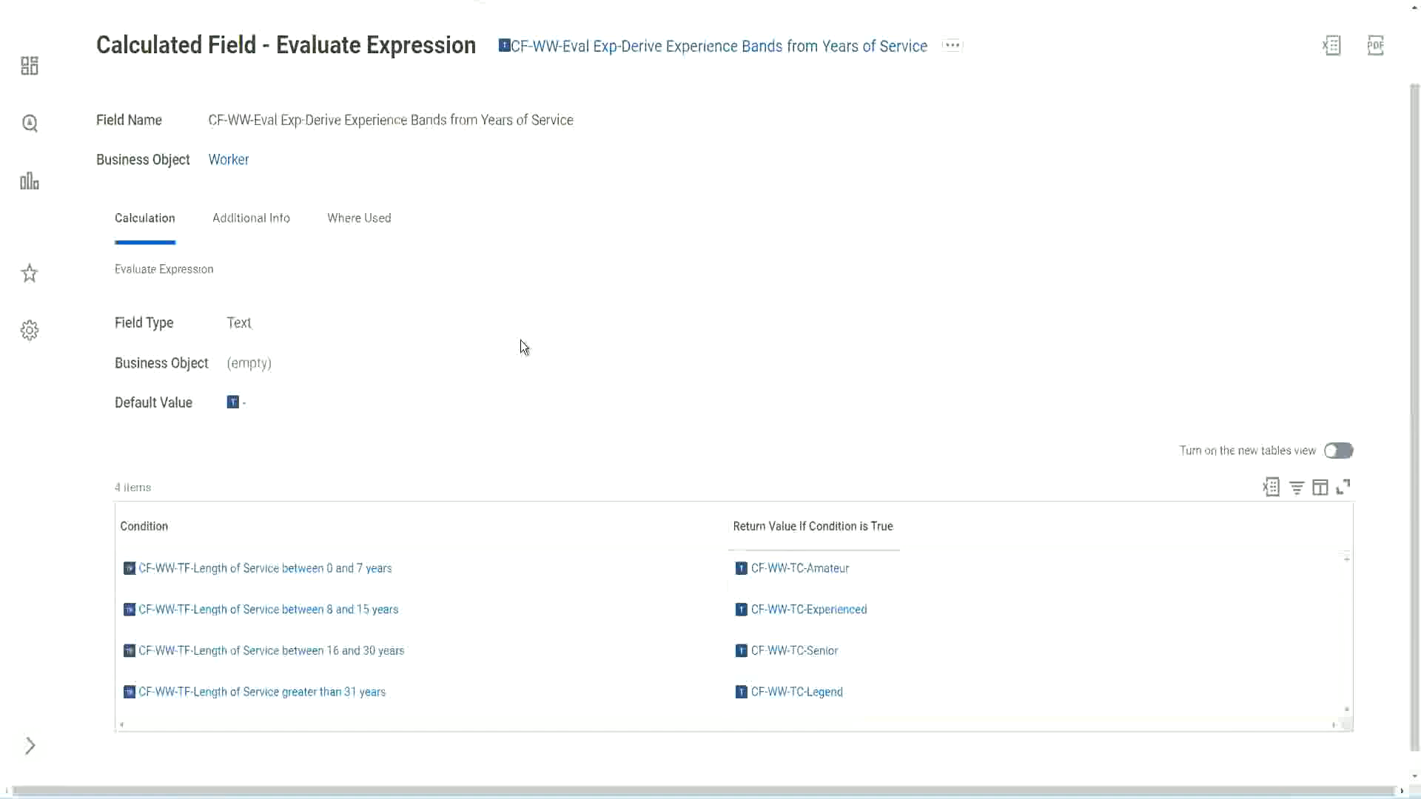
Step: Return to the WW Employee Details report definition and open the Create Calculated Field task by searching for "create cal field"
{"action": "scroll", "coordinate": [552, 293], "scroll_direction": "up", "scroll_amount": 1}
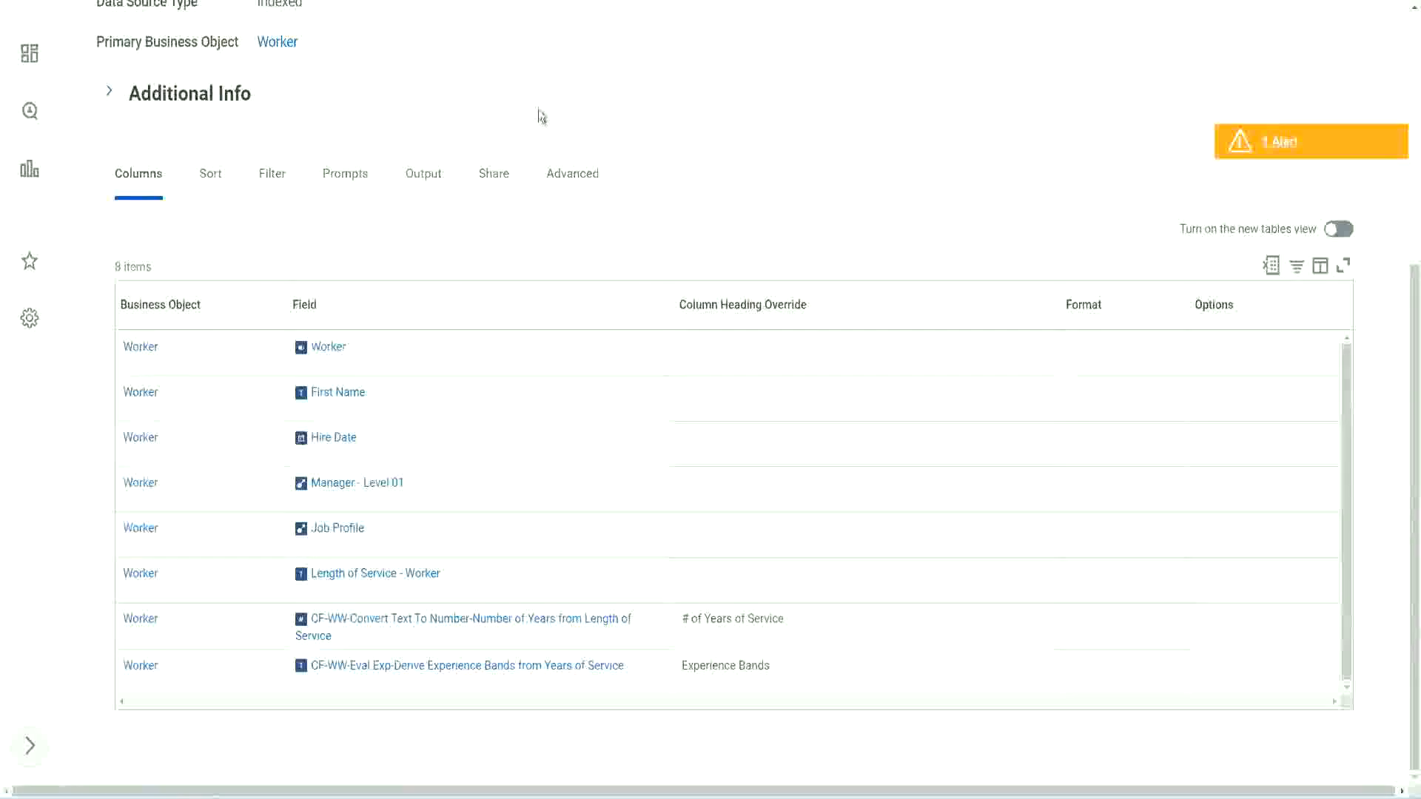
{"action": "scroll", "coordinate": [539, 111], "scroll_direction": "up", "scroll_amount": 5}
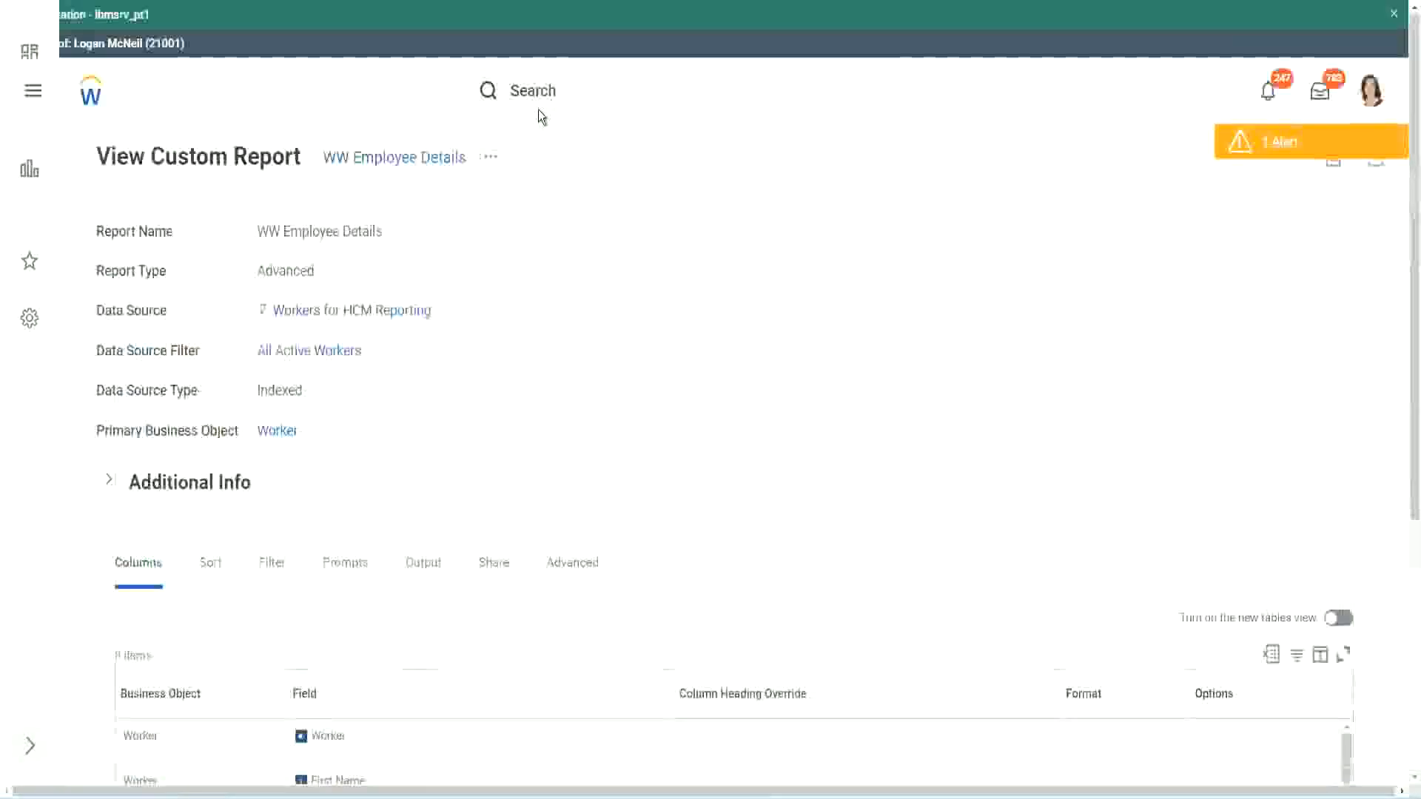
{"action": "left_click", "coordinate": [577, 89]}
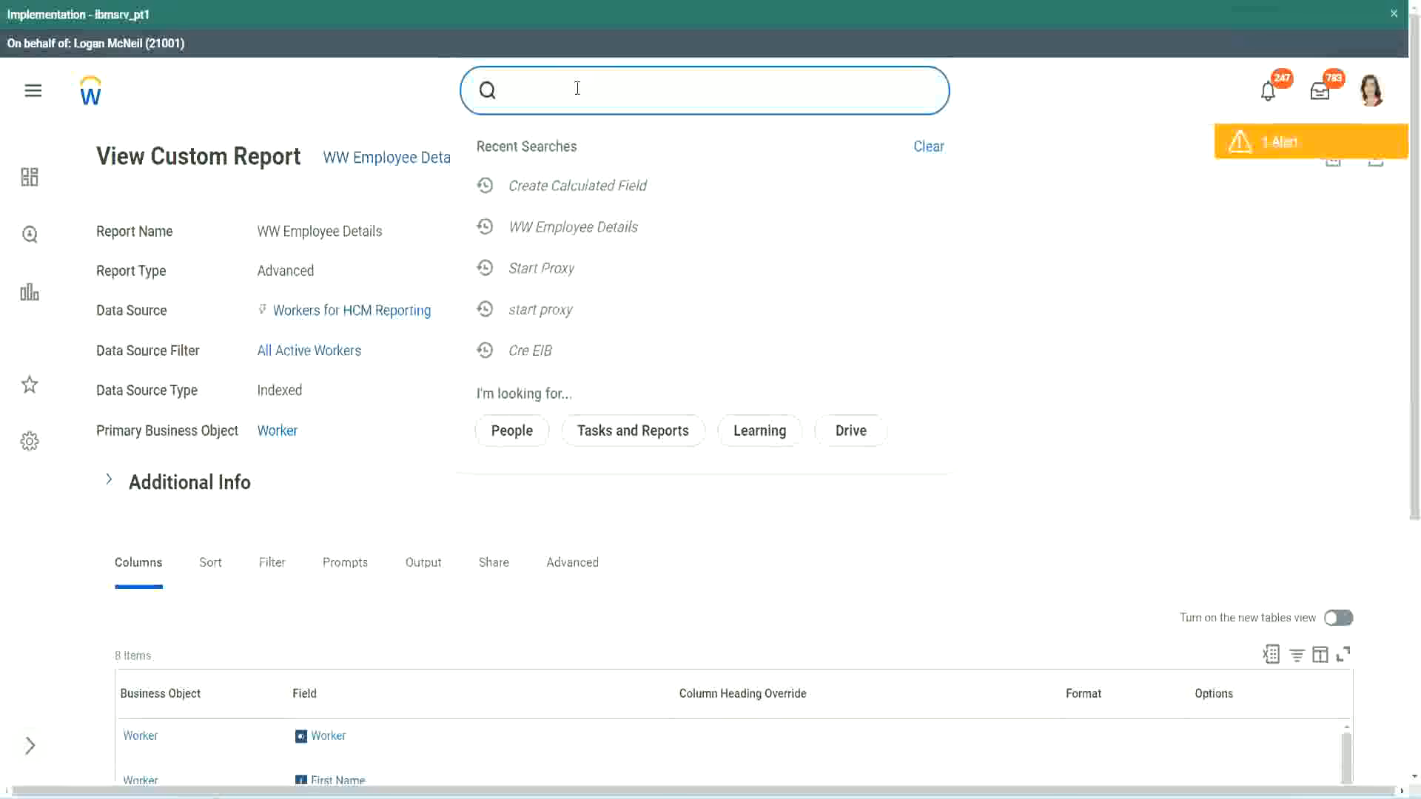
{"action": "type", "text": "create cal field"}
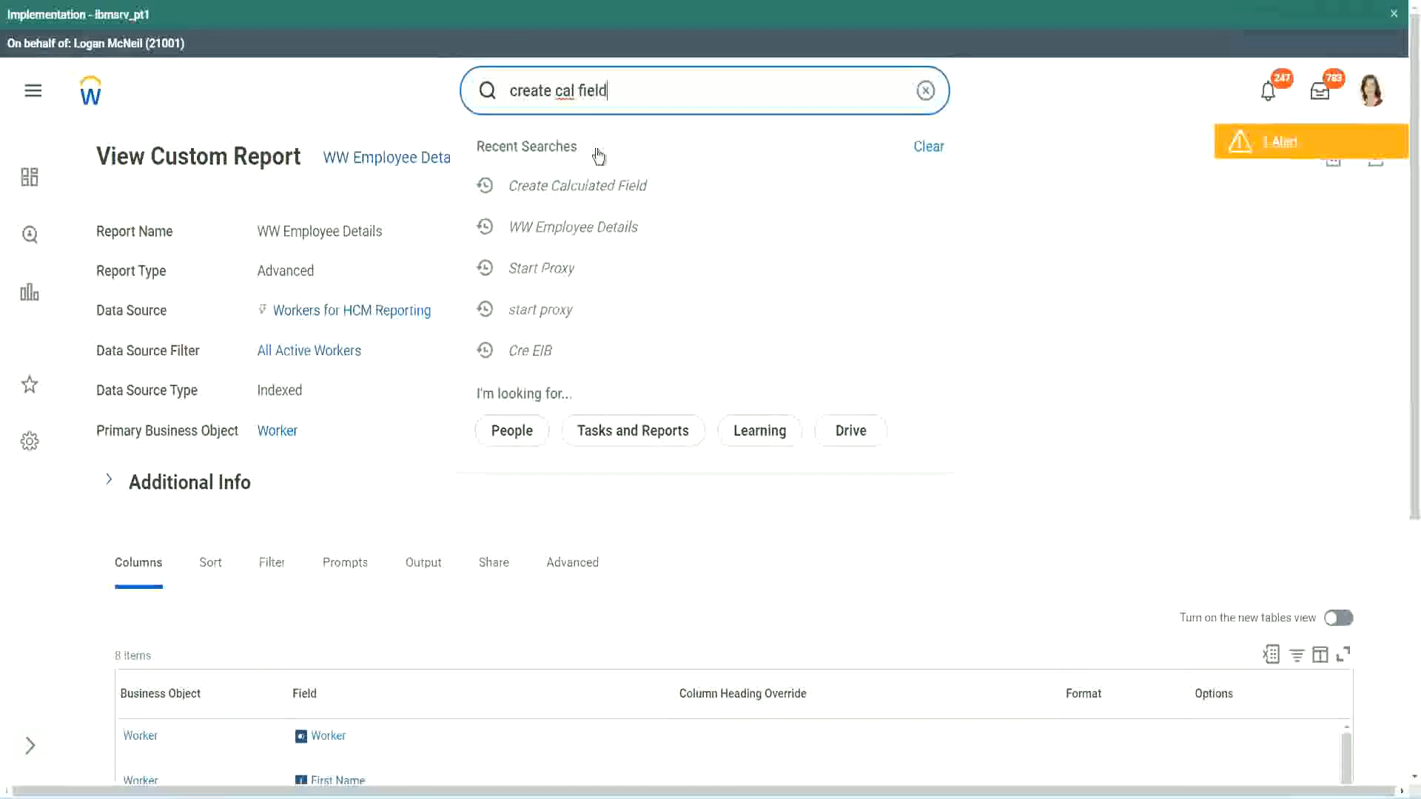
{"action": "left_click", "coordinate": [595, 153]}
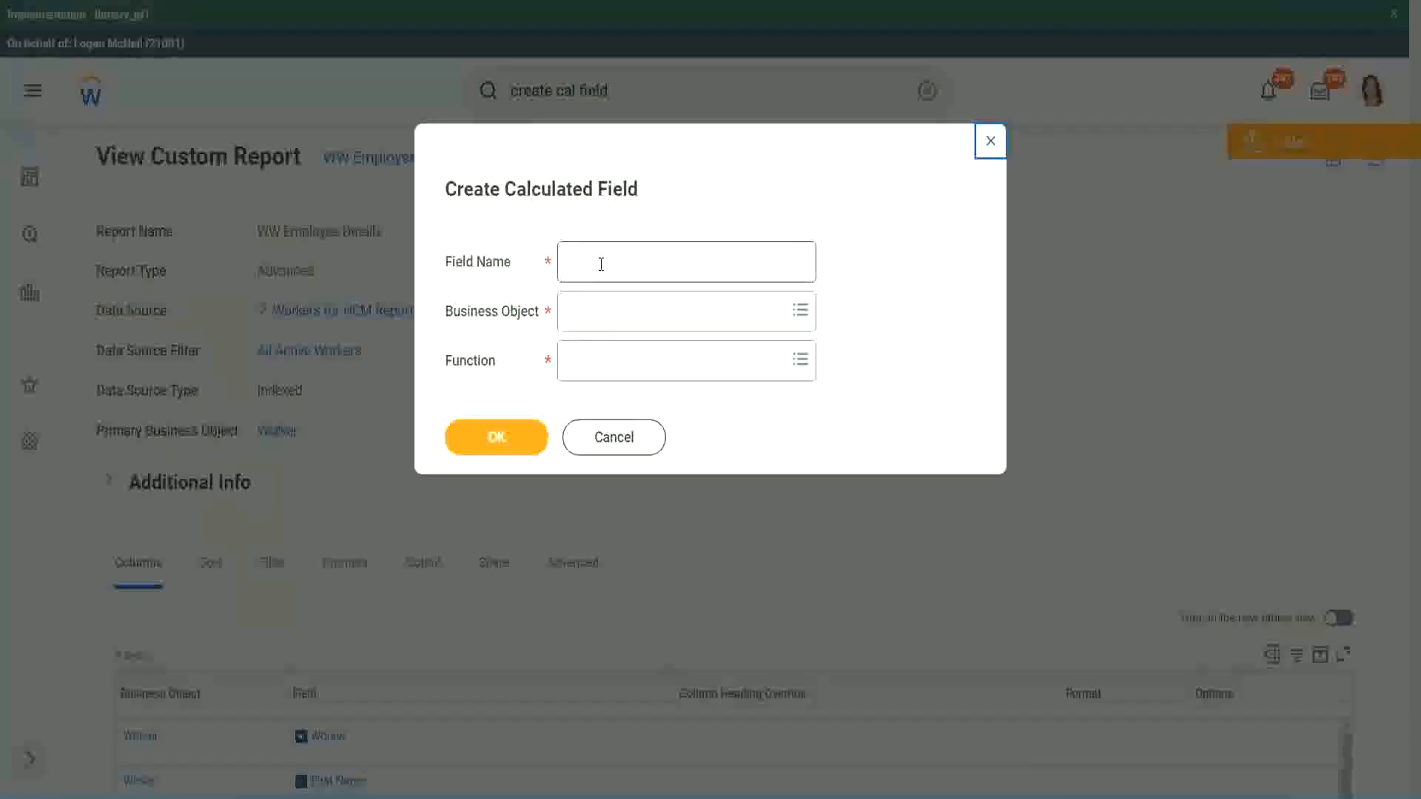
Step: Paste the copied name "CF-WW-Eval Exp-Derive Experience Bands from Years of Service" as the new calculated field's name
{"action": "left_click", "coordinate": [601, 264]}
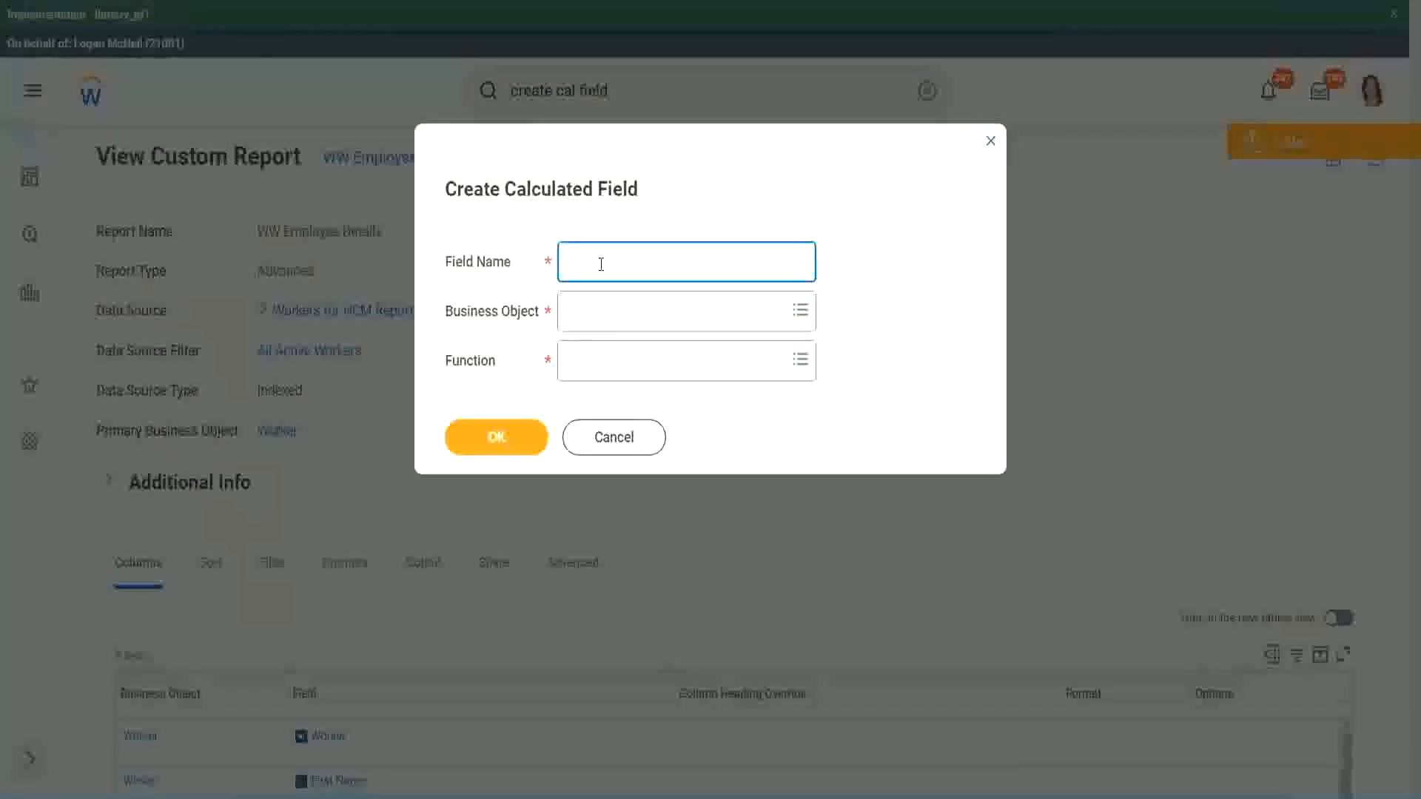
{"action": "key", "text": "ctrl+v"}
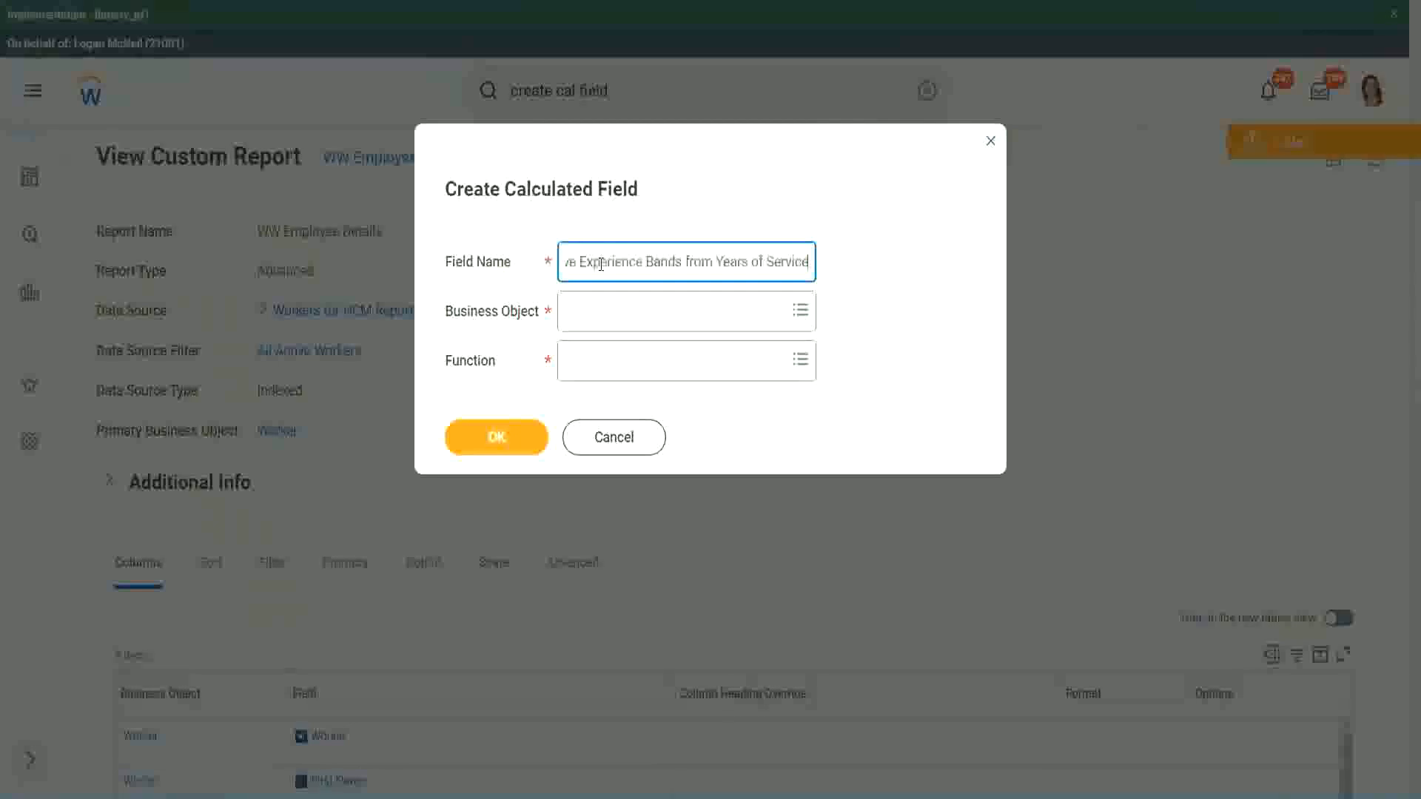
{"action": "mouse_move", "coordinate": [601, 264]}
{"action": "left_mouse_down"}
{"action": "mouse_move", "coordinate": [526, 241]}
{"action": "mouse_move", "coordinate": [601, 264]}
{"action": "left_mouse_up"}
{"action": "left_click", "coordinate": [600, 264]}
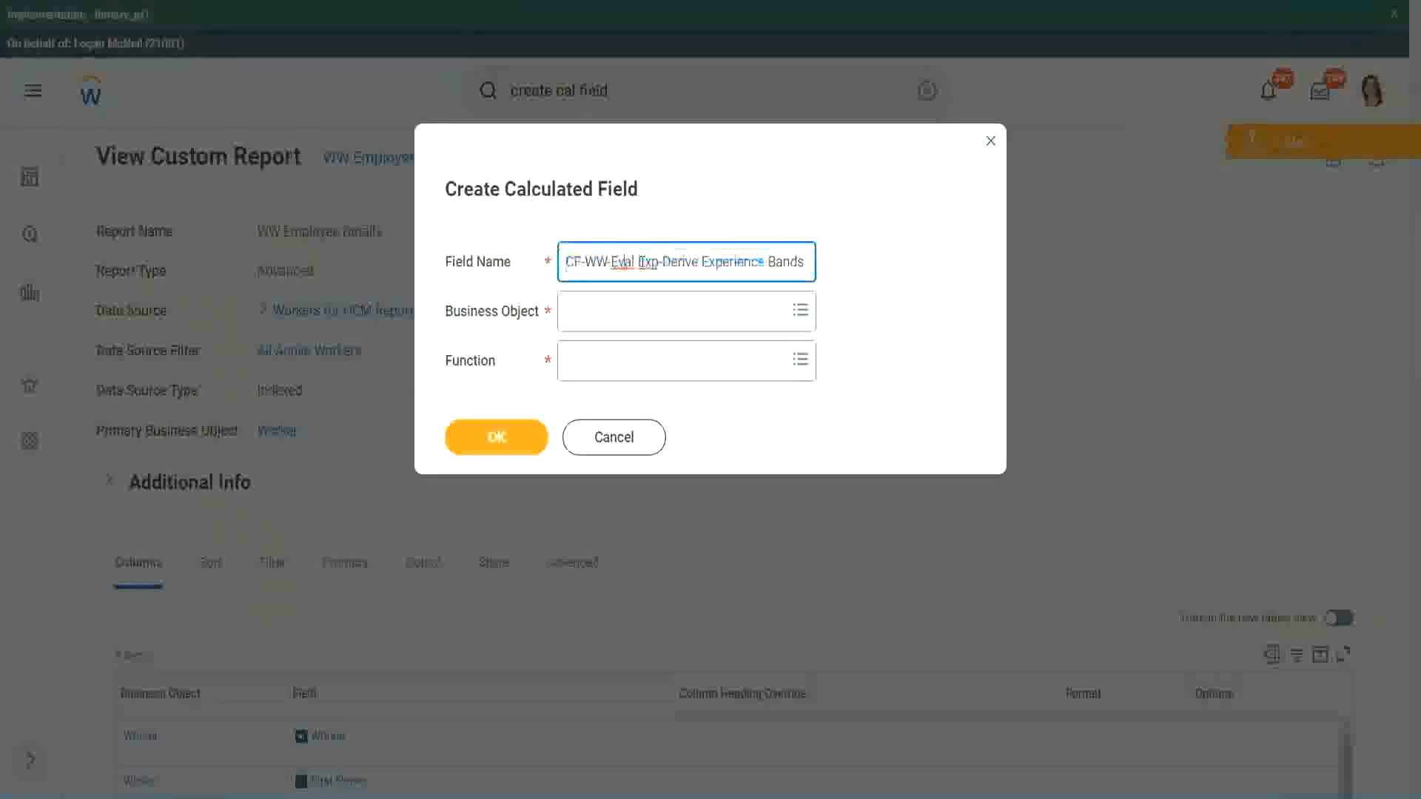
Step: Insert "Bands" after "Eval Exp" in the calculated field's name
{"action": "double_click", "coordinate": [647, 262]}
{"action": "key", "text": "Right"}
{"action": "type", "text": "bands"}
{"action": "key", "text": "Left"}
{"action": "key", "text": "Left"}
{"action": "key", "text": "Left"}
{"action": "key", "text": "Left"}
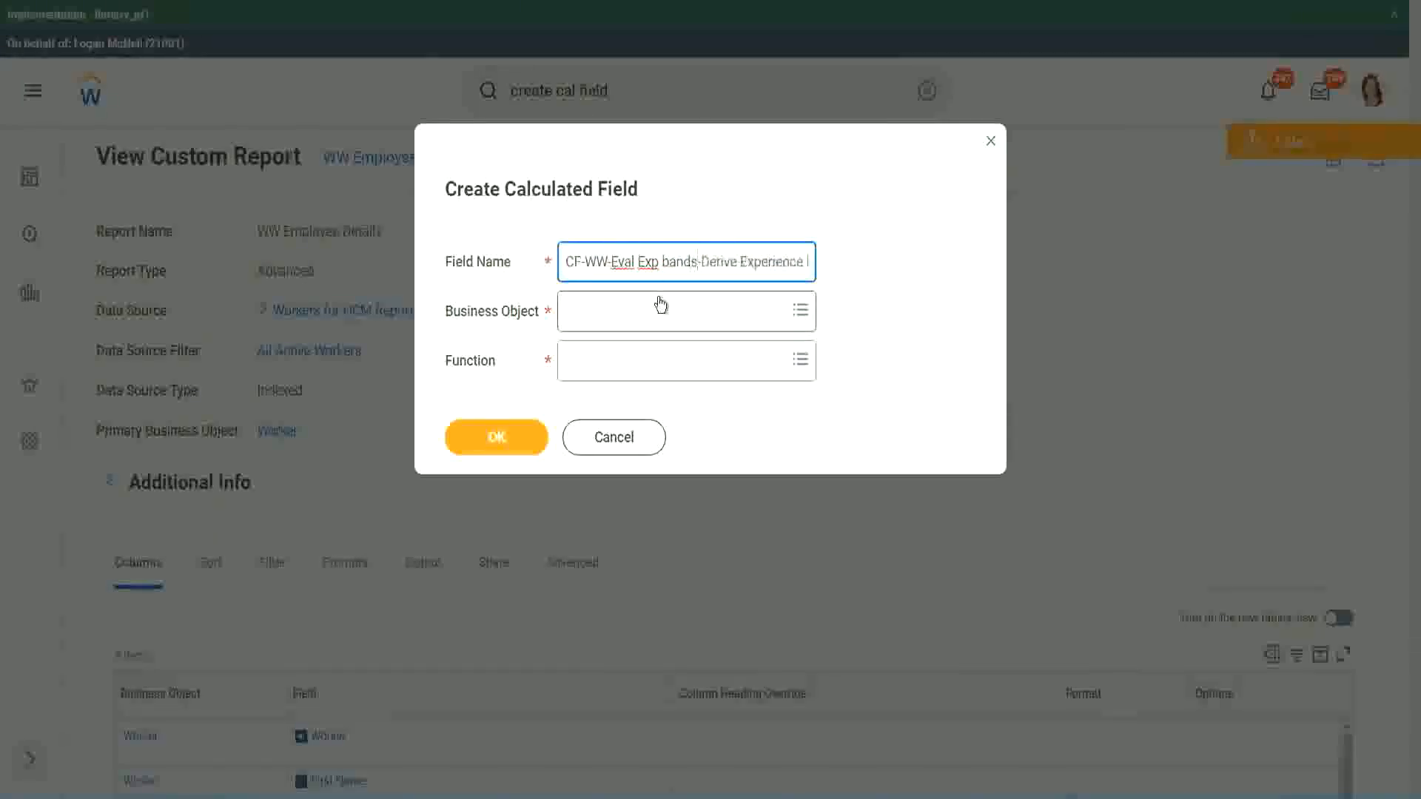
{"action": "key", "text": "shift+Left"}
{"action": "type", "text": "B"}
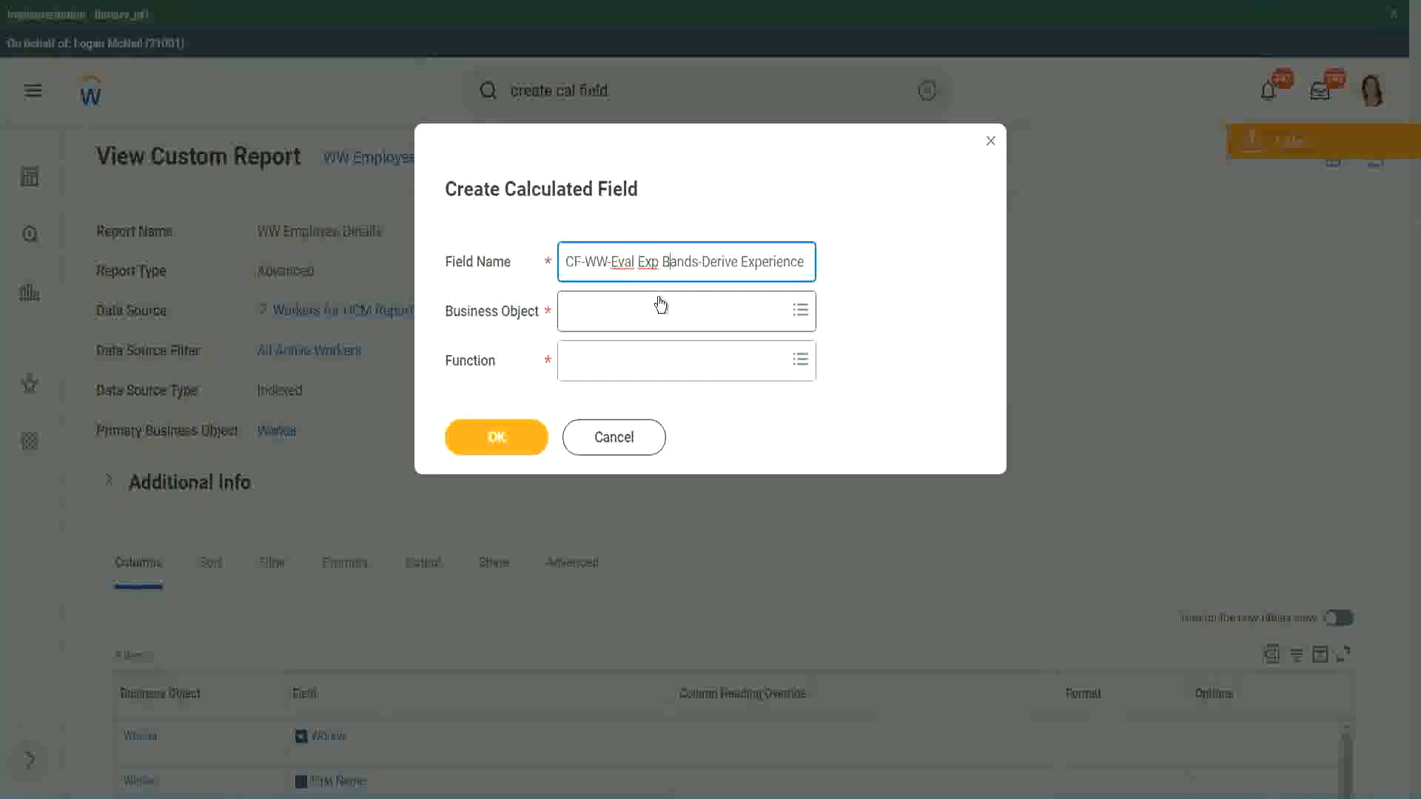
{"action": "key", "text": "Right"}
{"action": "key", "text": "Right"}
{"action": "key", "text": "Right"}
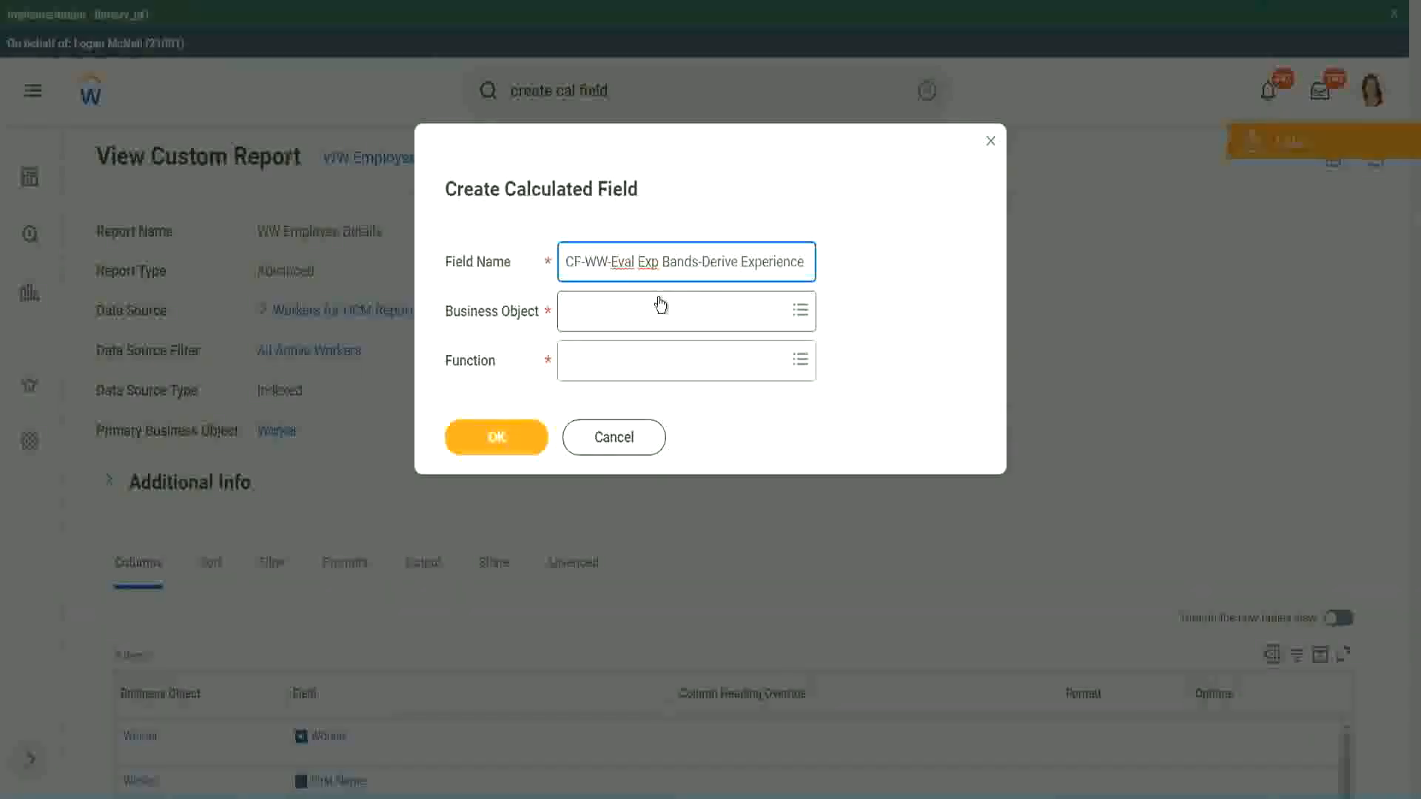
{"action": "type", "text": "Band"}
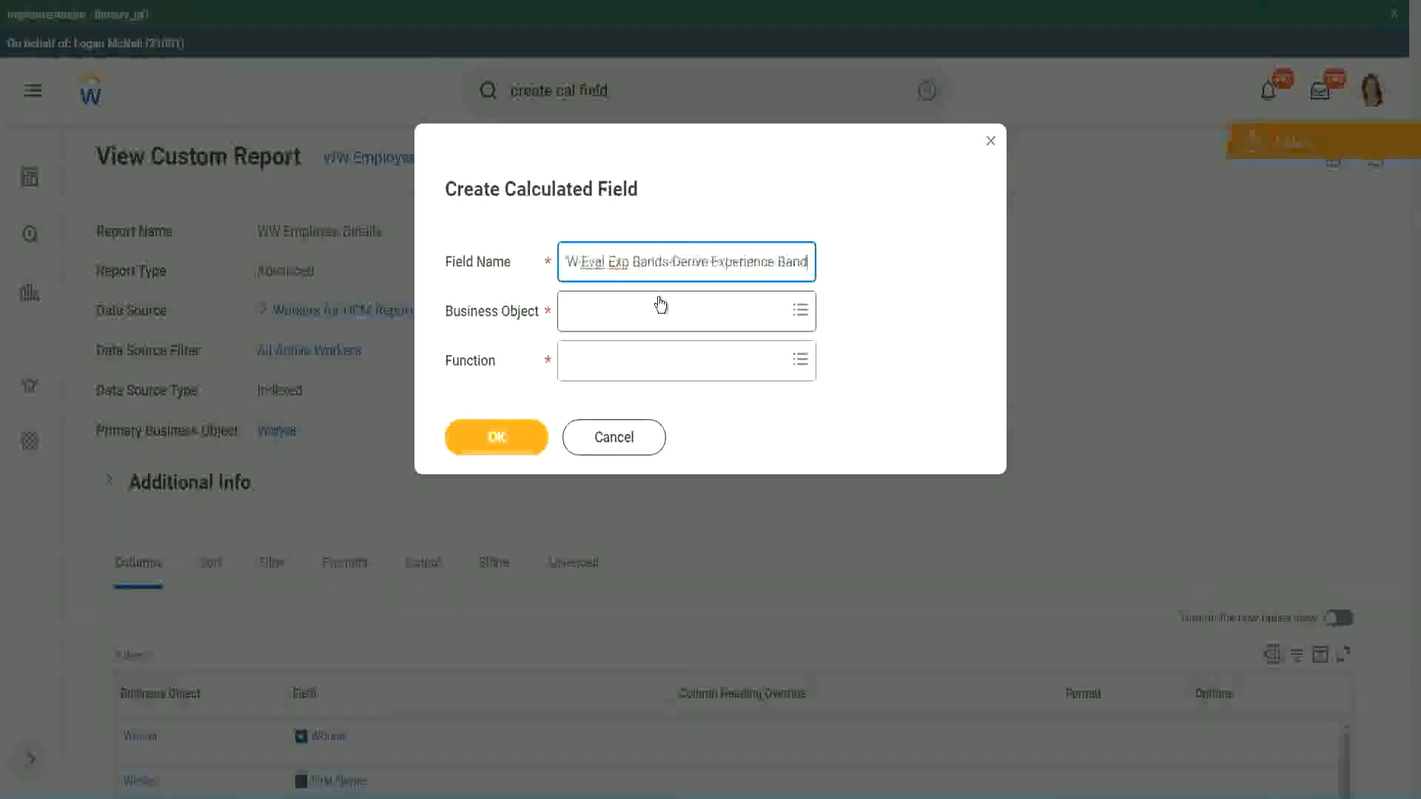
{"action": "type", "text": "s from Years of"}
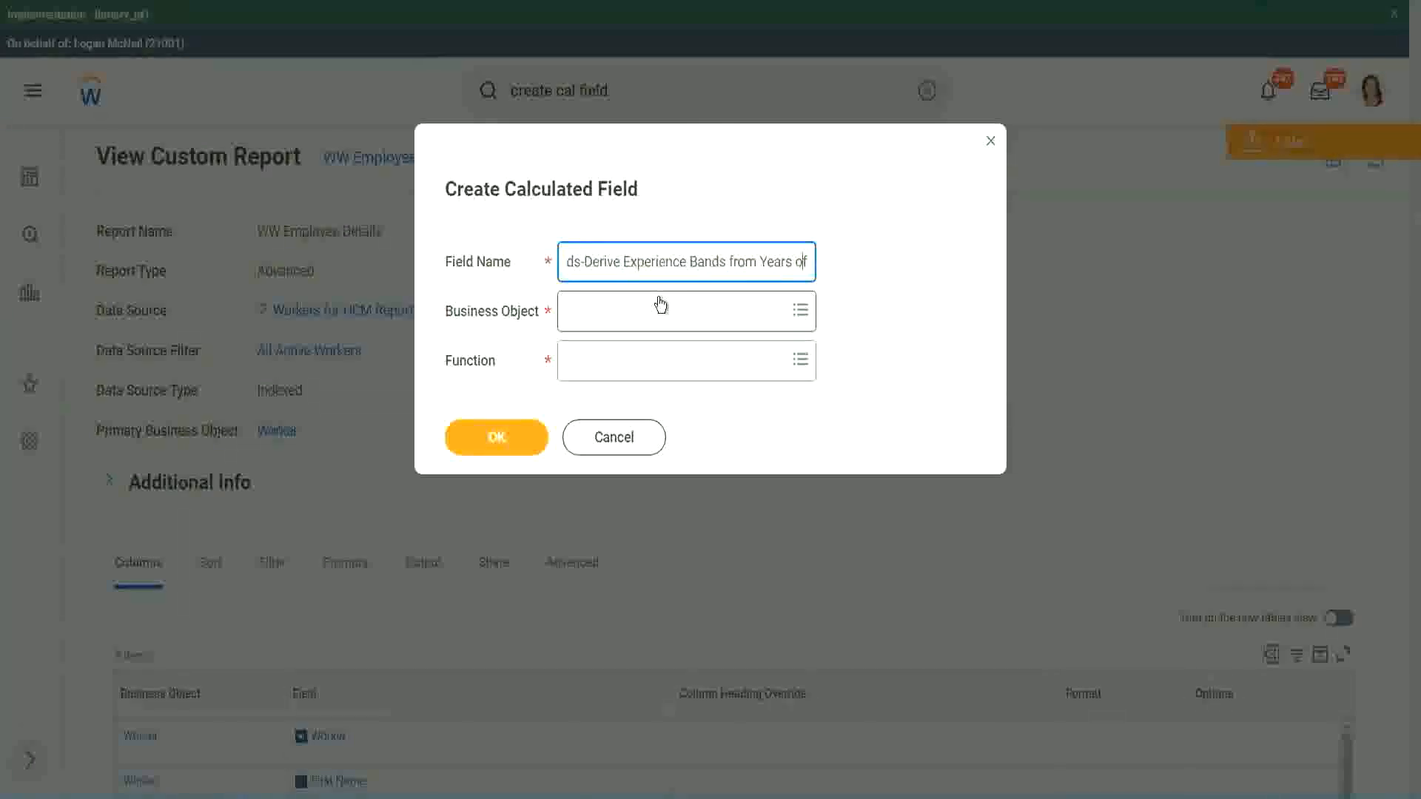
Step: Replace "Derive" with "Determine" in the name, giving "CF-WW-Eval Exp Bands-Determine Experience Bands from Years of Service"
{"action": "key", "text": "Left"}
{"action": "key", "text": "Left"}
{"action": "key", "text": "Left"}
{"action": "key", "text": "Left"}
{"action": "key", "text": "Left"}
{"action": "key", "text": "Left"}
{"action": "key", "text": "Left"}
{"action": "key", "text": "Left"}
{"action": "key", "text": "Left"}
{"action": "key", "text": "Left"}
{"action": "key", "text": "Left"}
{"action": "key", "text": "Left"}
{"action": "key", "text": "Left"}
{"action": "key", "text": "Left"}
{"action": "key", "text": "Left"}
{"action": "key", "text": "Left"}
{"action": "key", "text": "Left"}
{"action": "key", "text": "Left"}
{"action": "key", "text": "Left"}
{"action": "key", "text": "Left"}
{"action": "key", "text": "shift+Left"}
{"action": "key", "text": "shift+Left"}
{"action": "key", "text": "shift+Left"}
{"action": "key", "text": "shift+Left"}
{"action": "key", "text": "shift+Left"}
{"action": "key", "text": "shift+Left"}
{"action": "type", "text": "Determine"}
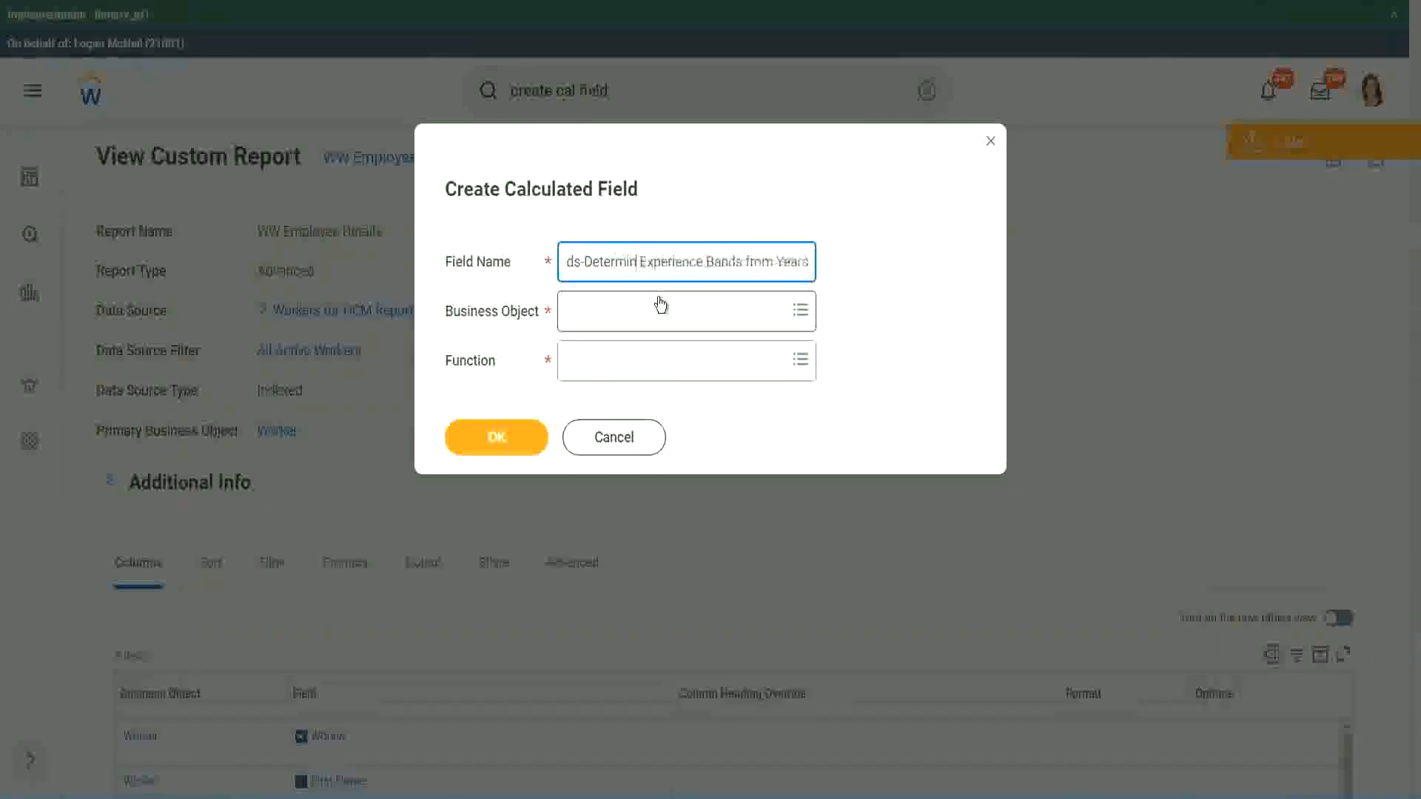
{"action": "key", "text": "Right"}
{"action": "key", "text": "Right"}
{"action": "key", "text": "Right"}
{"action": "key", "text": "Right"}
{"action": "key", "text": "Right"}
{"action": "key", "text": "Right"}
{"action": "key", "text": "Right"}
{"action": "key", "text": "Right"}
{"action": "key", "text": "Right"}
{"action": "key", "text": "Right"}
{"action": "key", "text": "Right"}
{"action": "key", "text": "Right"}
{"action": "key", "text": "Right"}
{"action": "key", "text": "Right"}
{"action": "key", "text": "Right"}
{"action": "key", "text": "Right"}
{"action": "key", "text": "Right"}
{"action": "key", "text": "Right"}
{"action": "key", "text": "Right"}
{"action": "key", "text": "Right"}
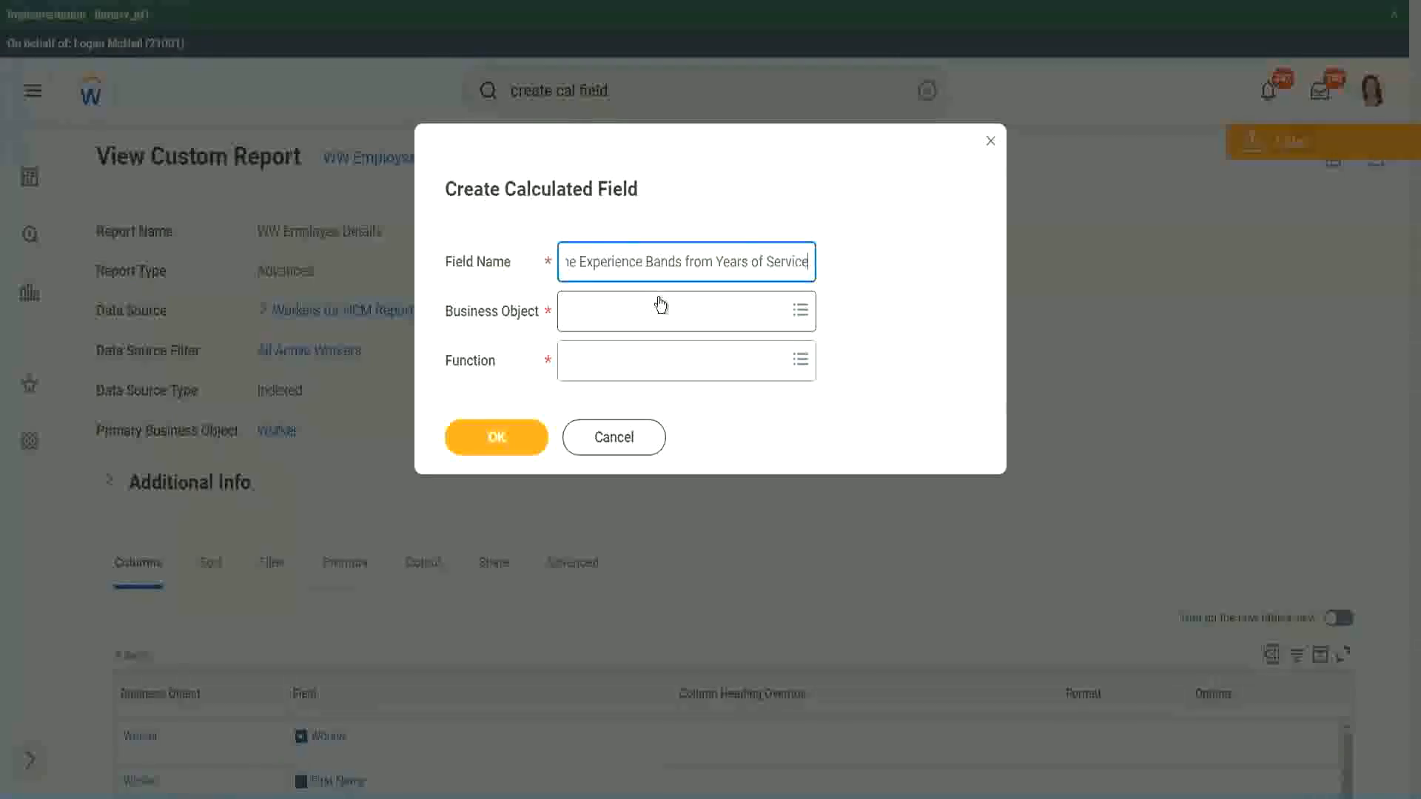
Step: Search for "worker" and set the calculated field's business object to Worker
{"action": "left_click", "coordinate": [632, 311]}
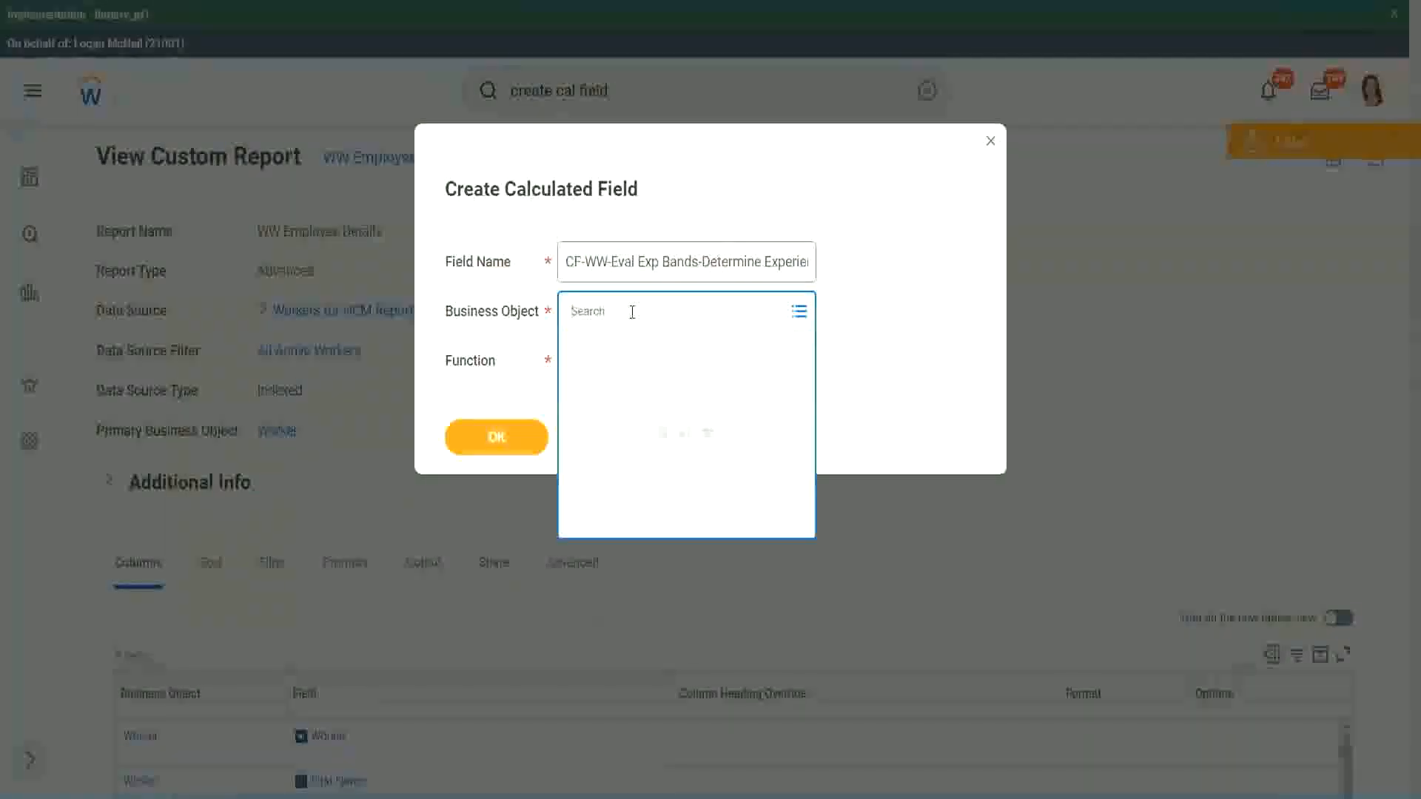
{"action": "type", "text": "work"}
{"action": "key", "text": "Return"}
{"action": "type", "text": "er"}
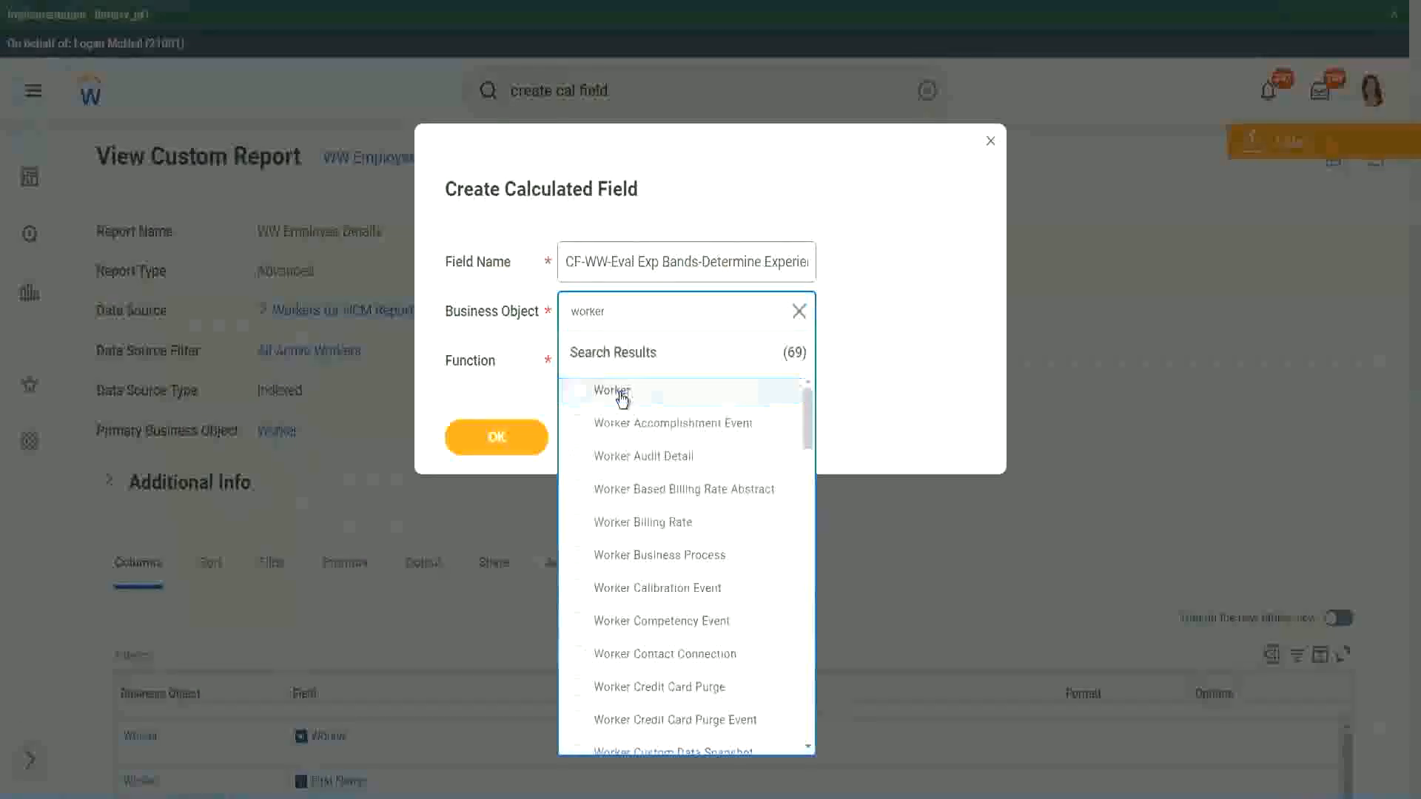
{"action": "left_click", "coordinate": [614, 392]}
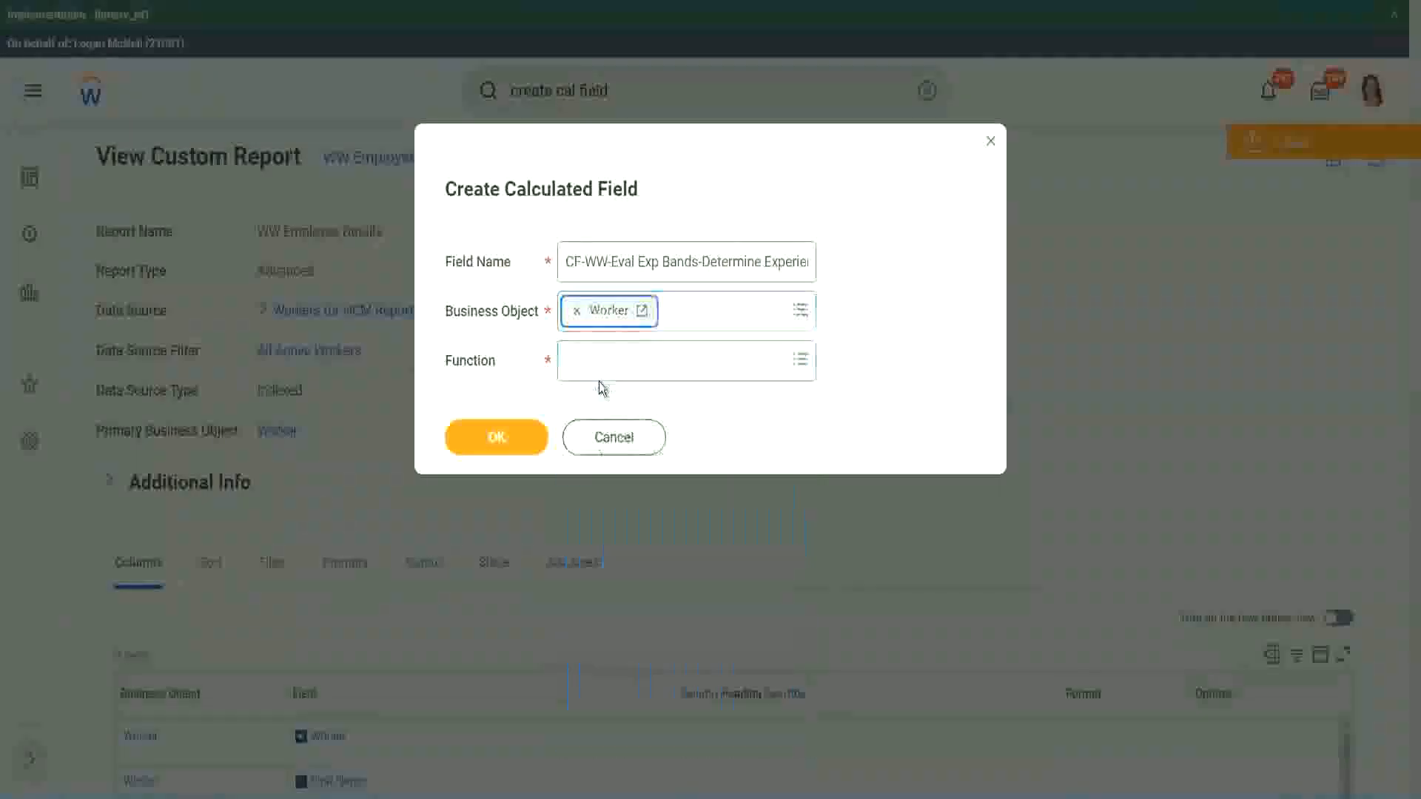
Step: Search the functions for "eval exp" and choose Evaluate Expression Band
{"action": "left_click", "coordinate": [601, 356]}
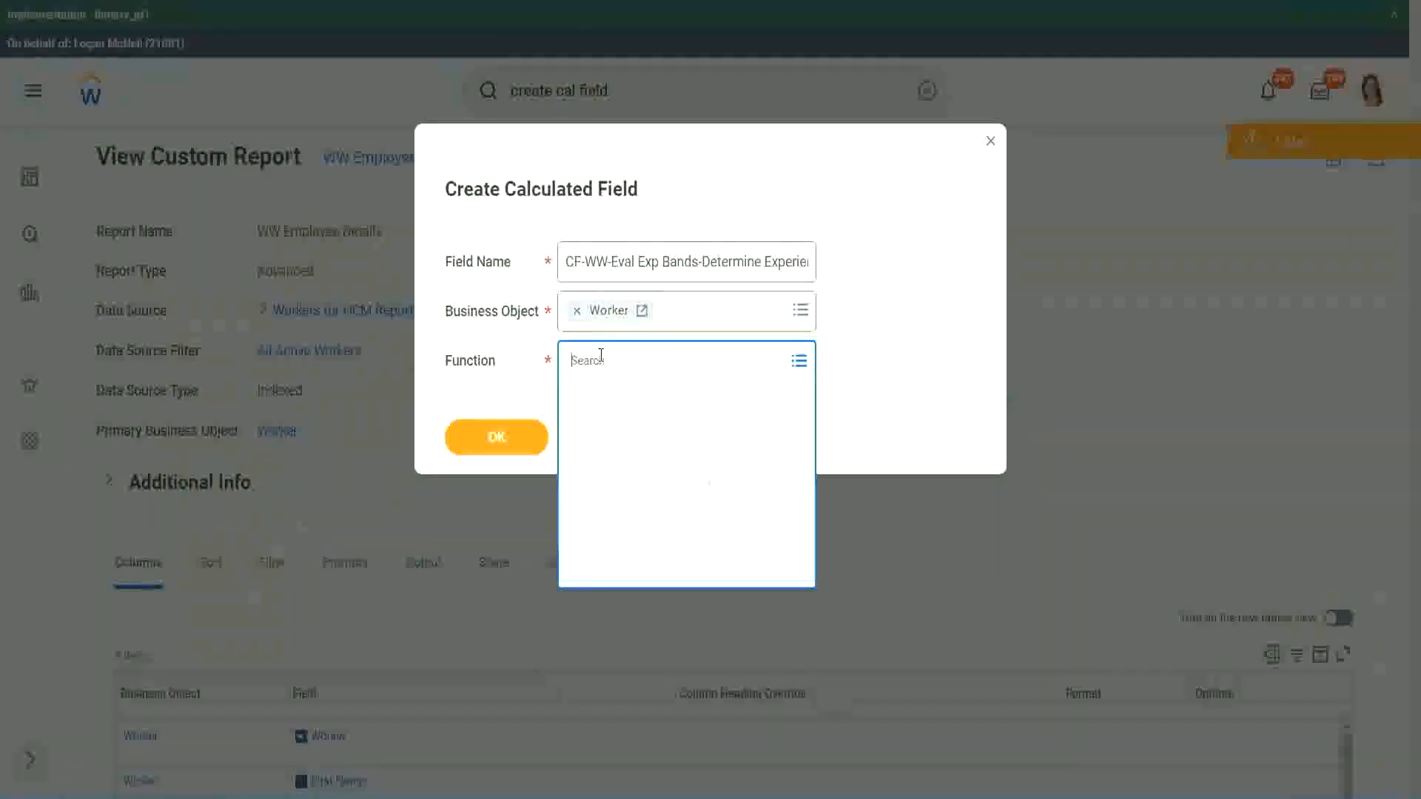
{"action": "type", "text": "eval e"}
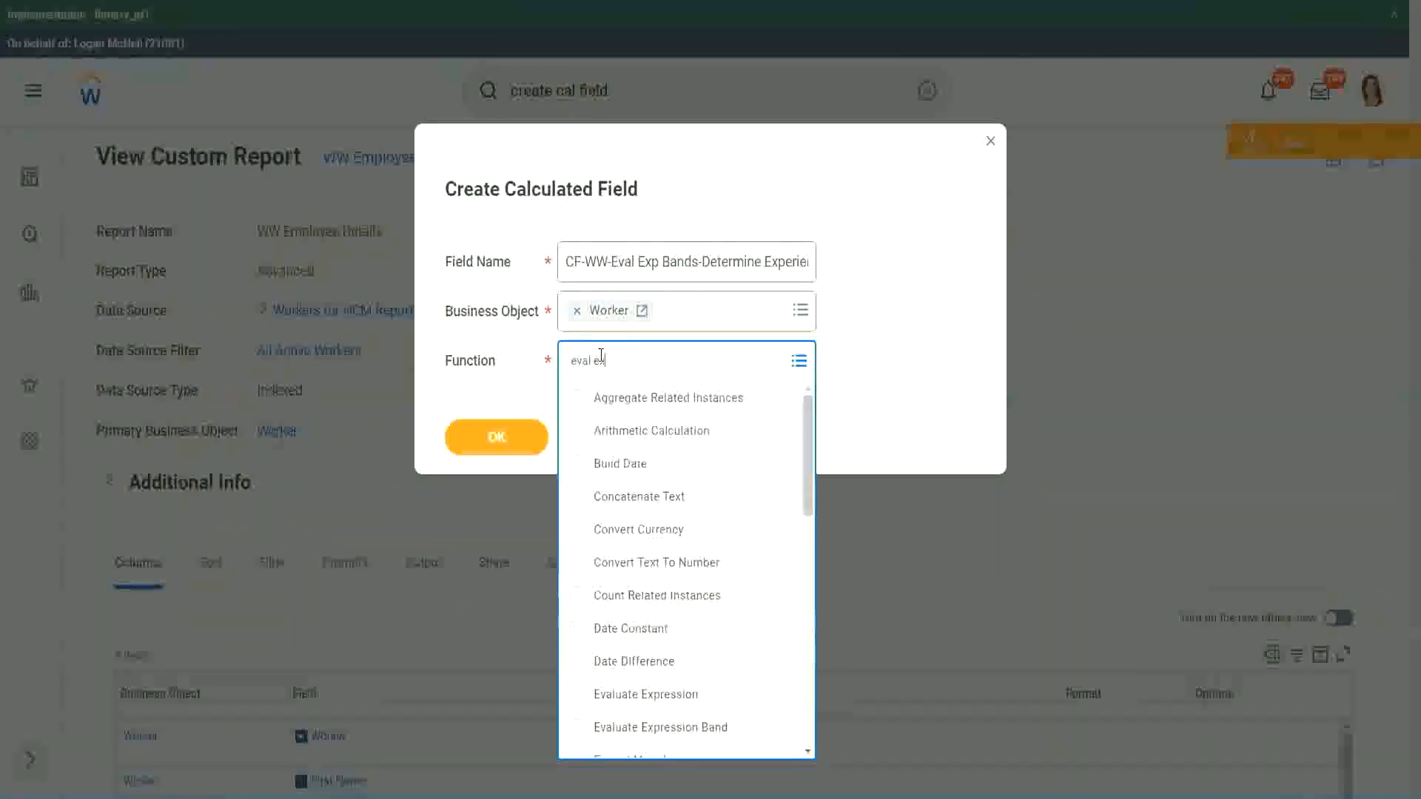
{"action": "type", "text": "xp"}
{"action": "key", "text": "Return"}
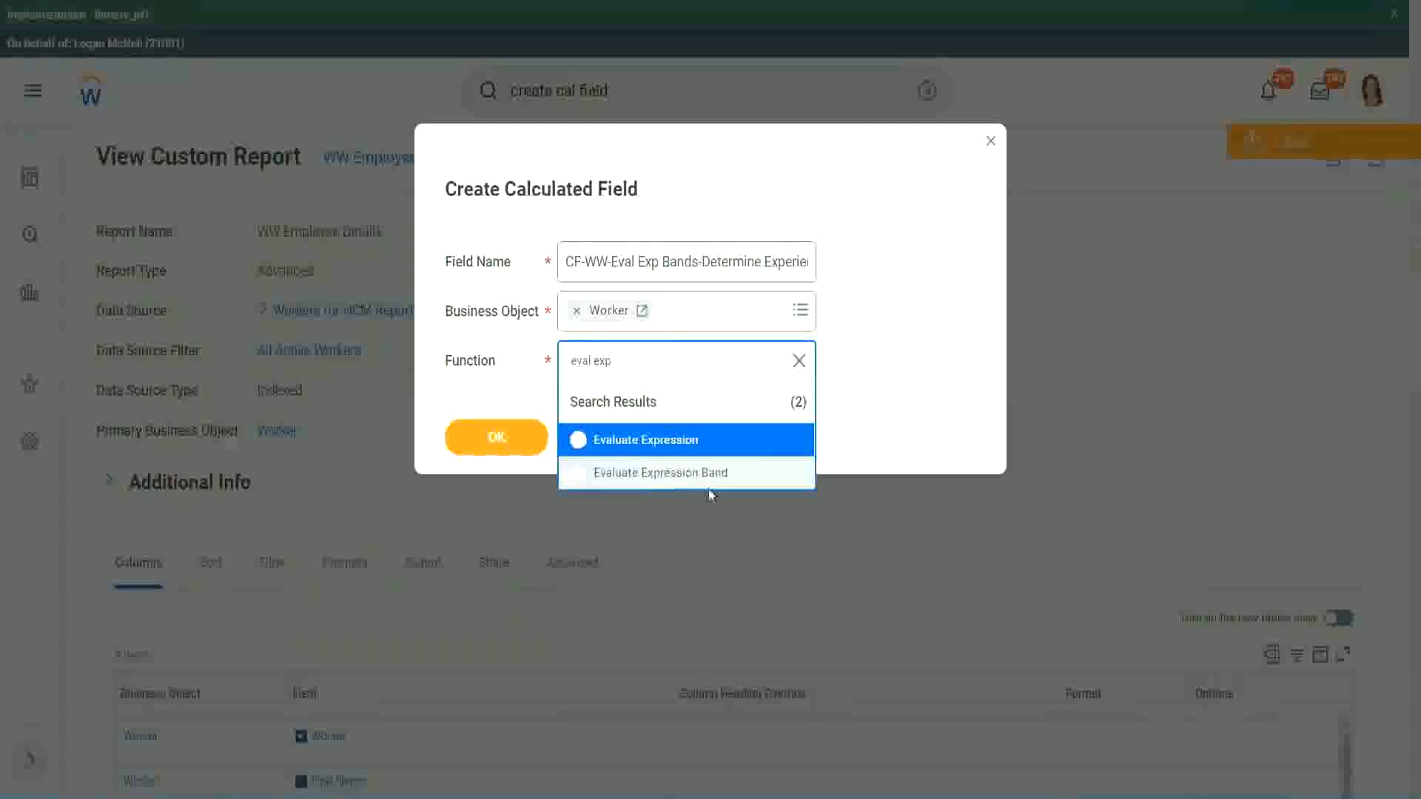
{"action": "left_click", "coordinate": [716, 477]}
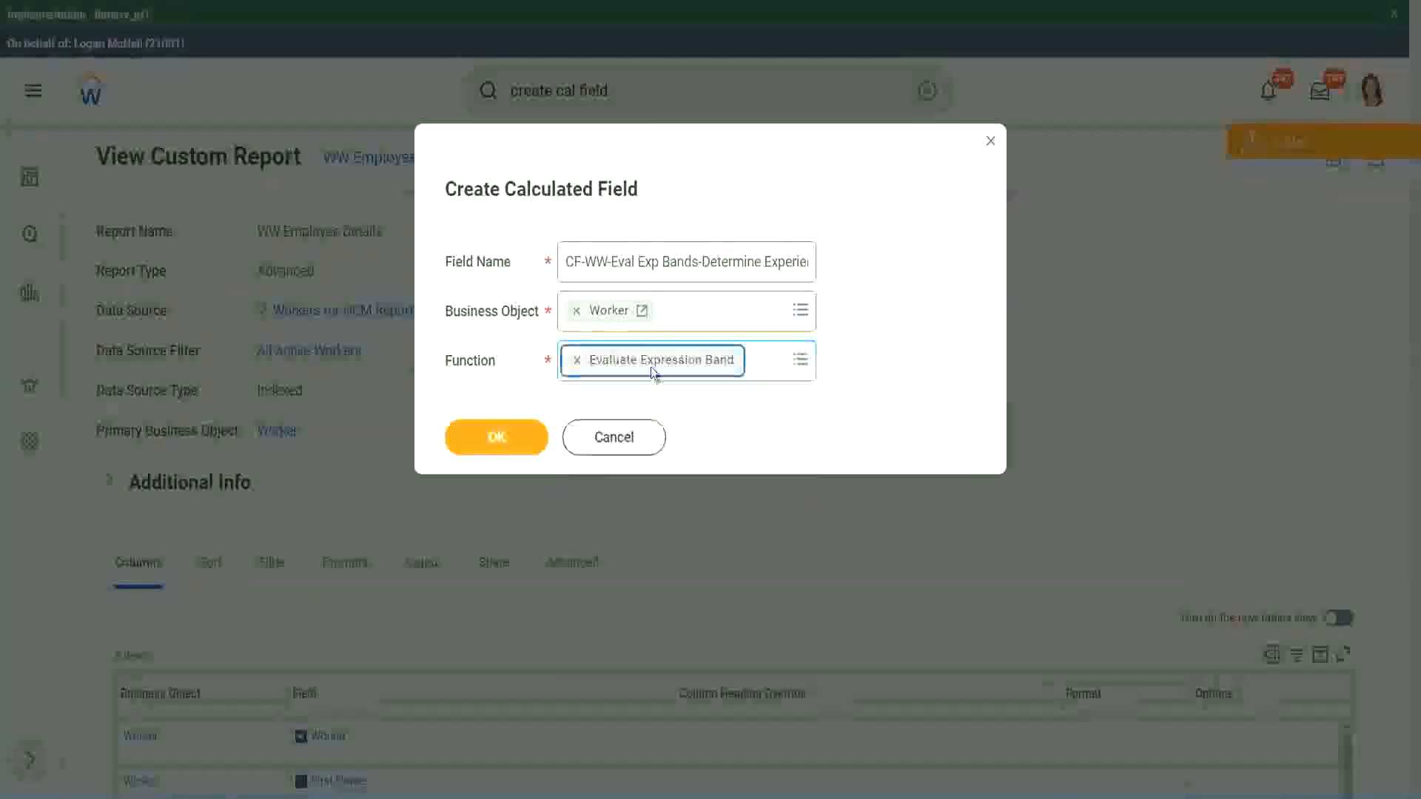
Step: Change "Eval Exp Bands" to "Eval Exp Band" in the field name and submit the calculated field's basic details
{"action": "left_click", "coordinate": [697, 260]}
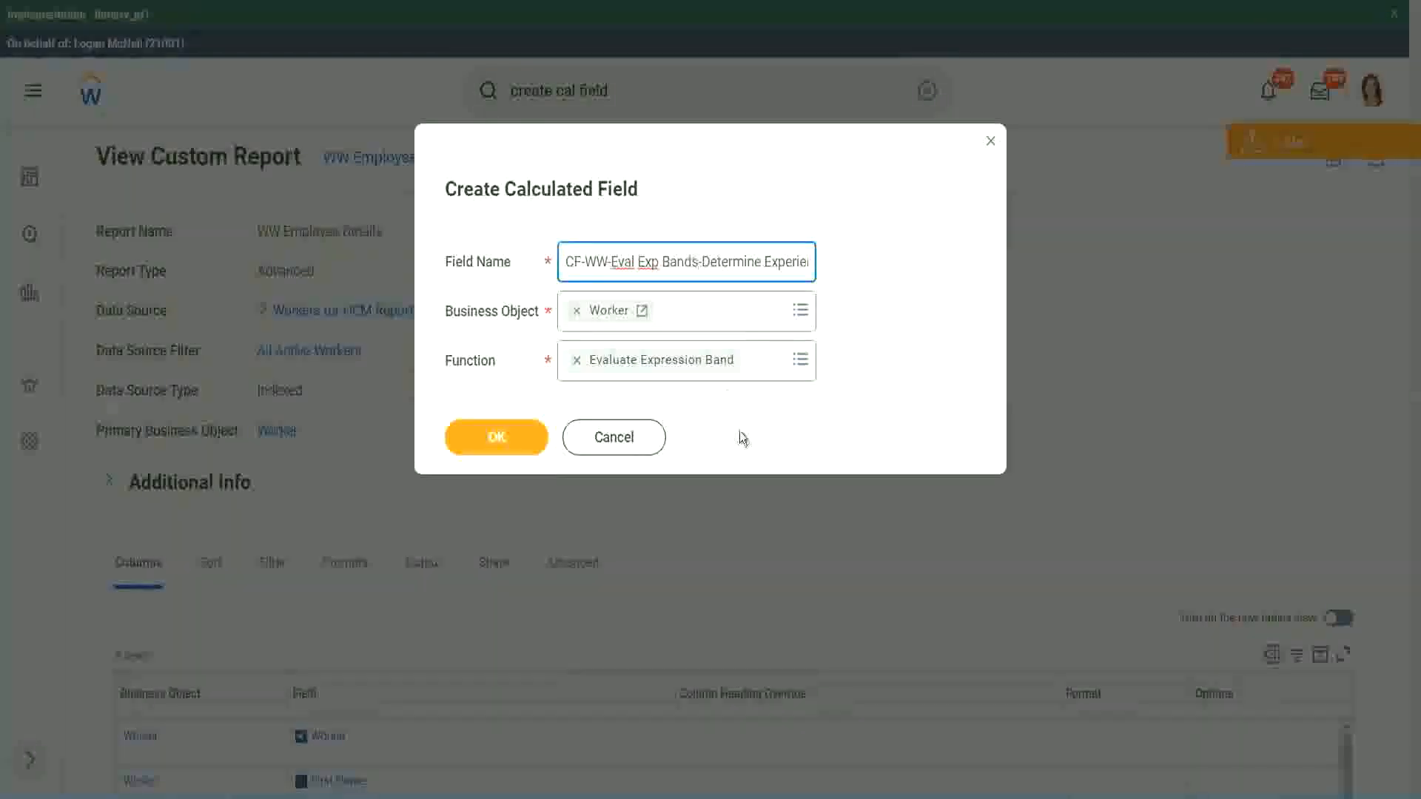
{"action": "key", "text": "BackSpace"}
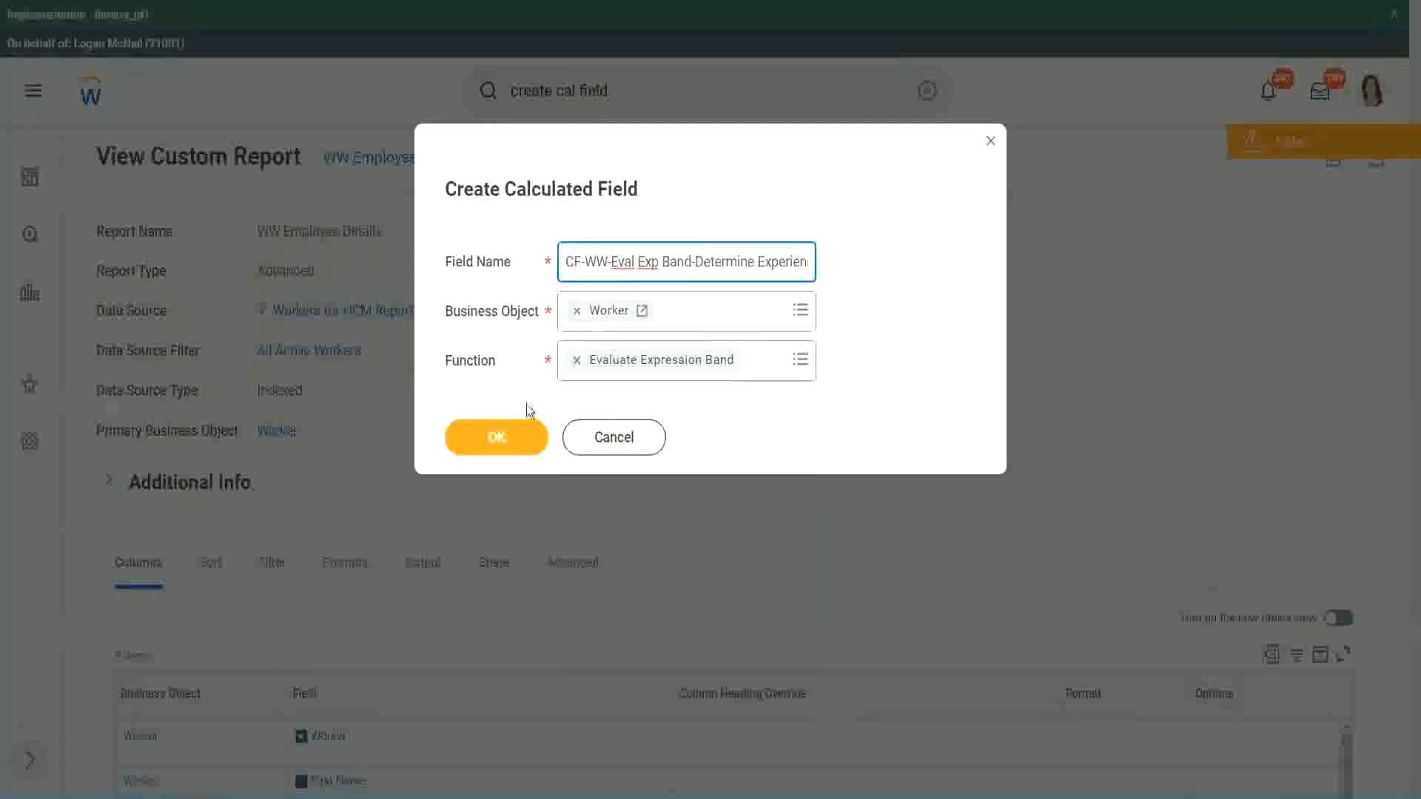
{"action": "left_click", "coordinate": [497, 438]}
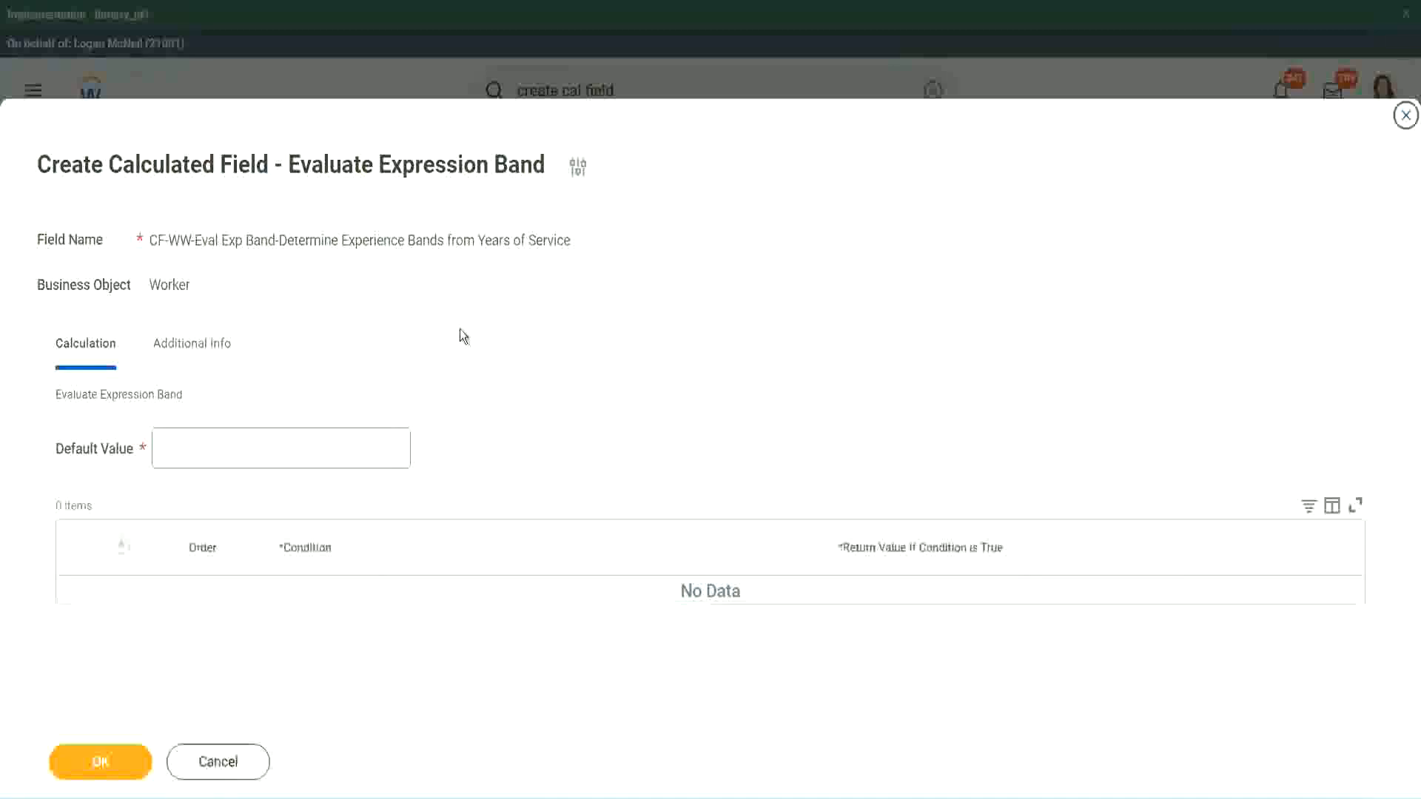
Step: Set the default value to "-" and add the first condition row
{"action": "left_click", "coordinate": [204, 459]}
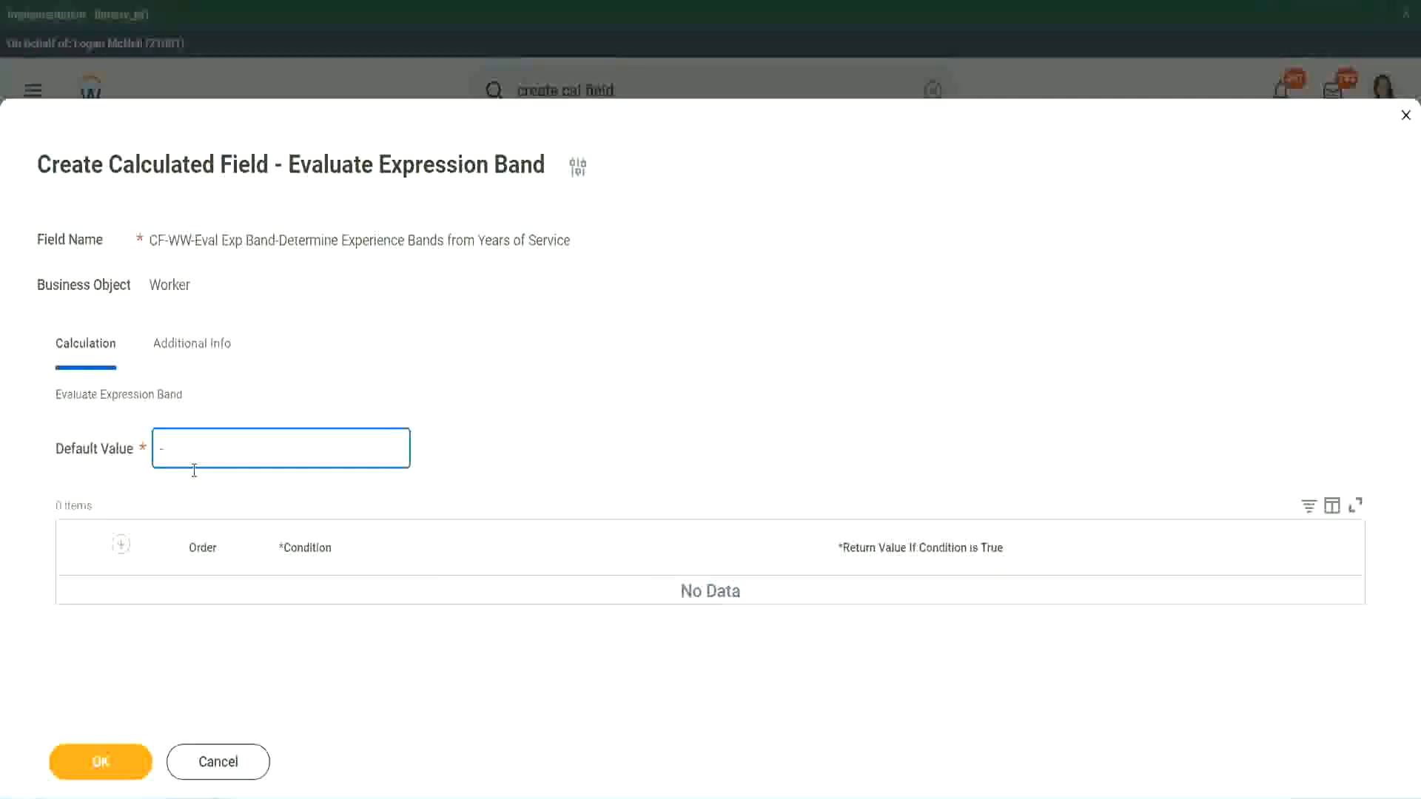
{"action": "left_click", "coordinate": [121, 545]}
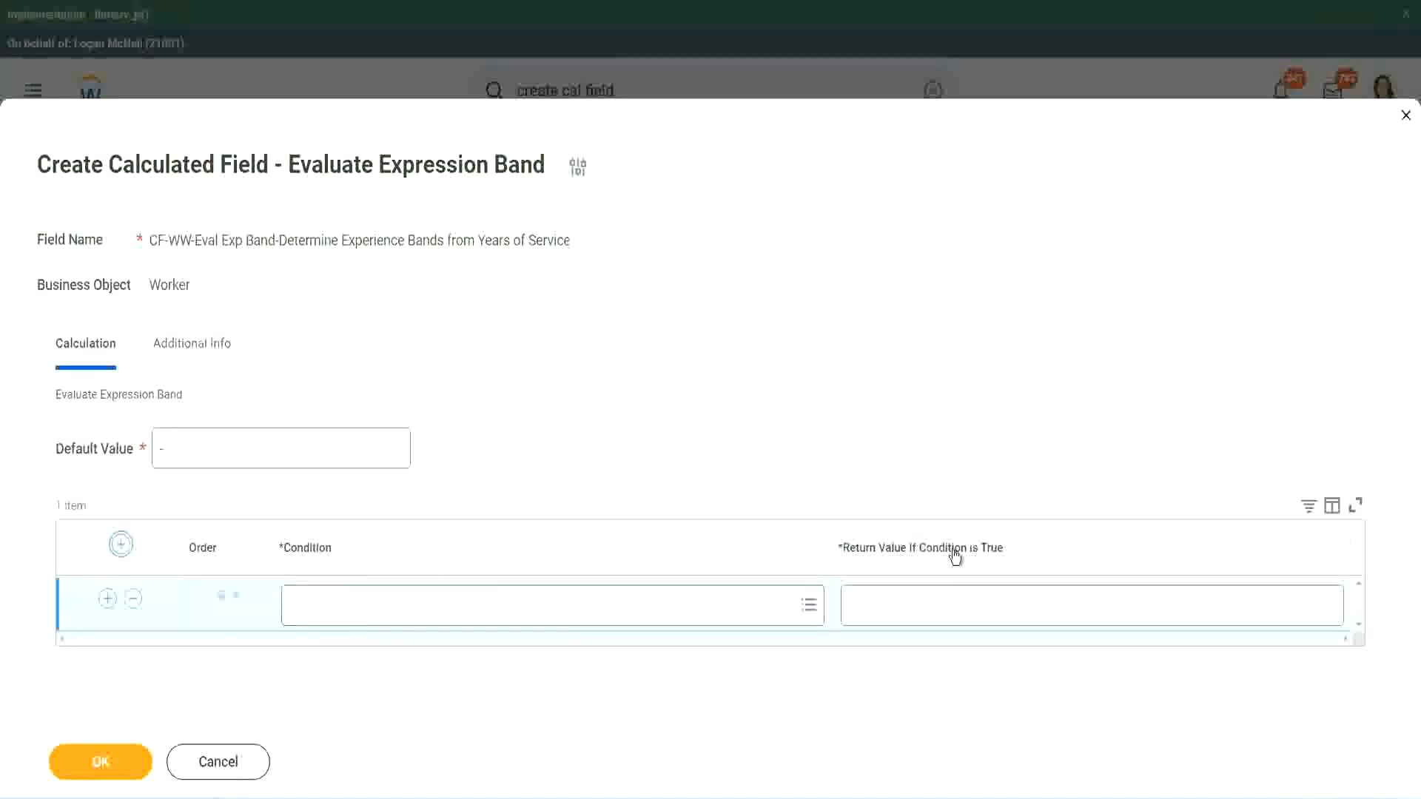
{"action": "left_click", "coordinate": [925, 605]}
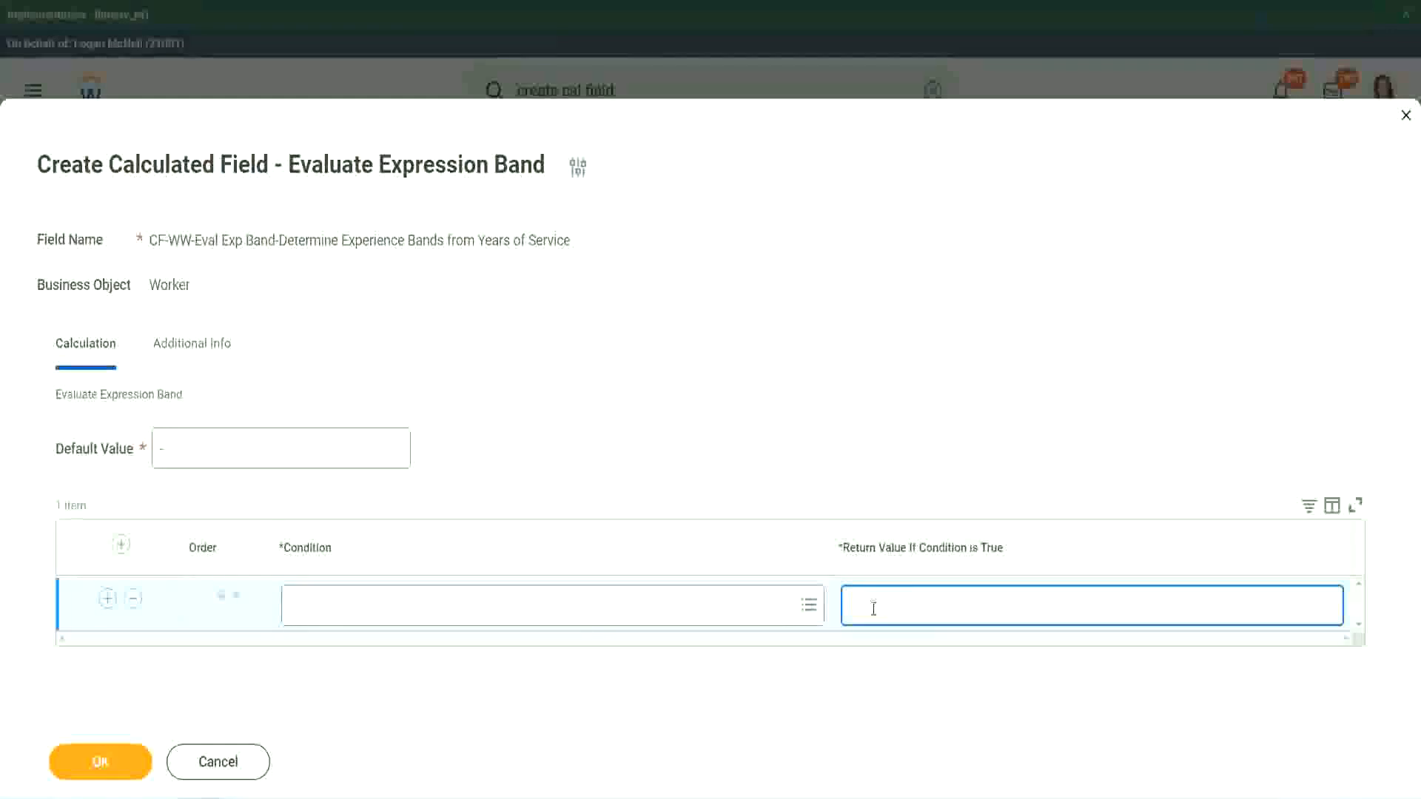
{"action": "type", "text": "adkjdjaisdjsdjs"}
{"action": "key", "text": "BackSpace"}
{"action": "key", "text": "BackSpace"}
{"action": "key", "text": "BackSpace"}
{"action": "key", "text": "BackSpace"}
{"action": "key", "text": "BackSpace"}
{"action": "key", "text": "BackSpace"}
{"action": "key", "text": "BackSpace"}
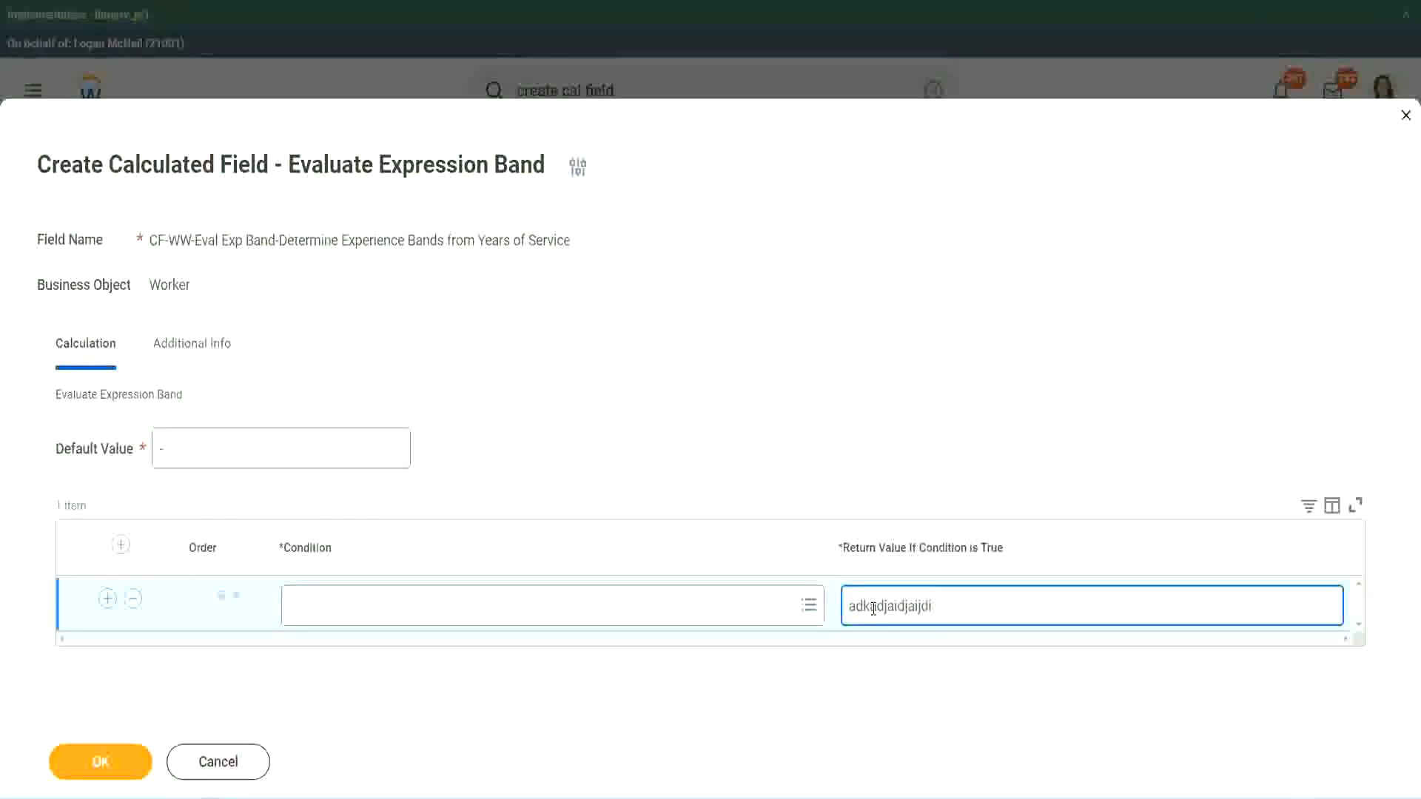
{"action": "key", "text": "BackSpace"}
{"action": "key", "text": "BackSpace"}
{"action": "key", "text": "BackSpace"}
{"action": "key", "text": "BackSpace"}
{"action": "key", "text": "BackSpace"}
{"action": "key", "text": "BackSpace"}
{"action": "key", "text": "BackSpace"}
{"action": "key", "text": "BackSpace"}
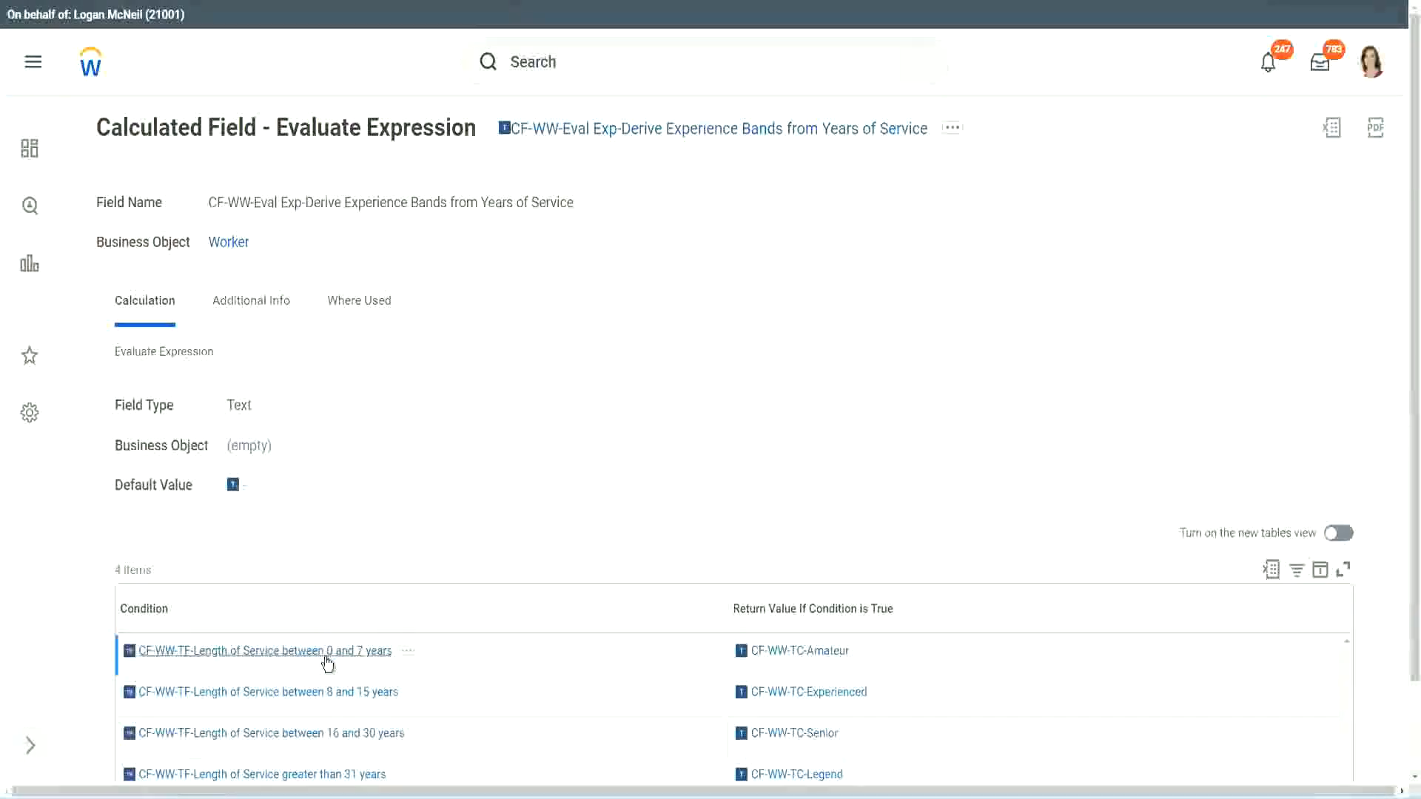
Step: Copy "CF-WW-TF-Length of Service between 0 and 7 years" from the existing field into the first row's condition and set its return value to "Amateur"
{"action": "right_click", "coordinate": [327, 664]}
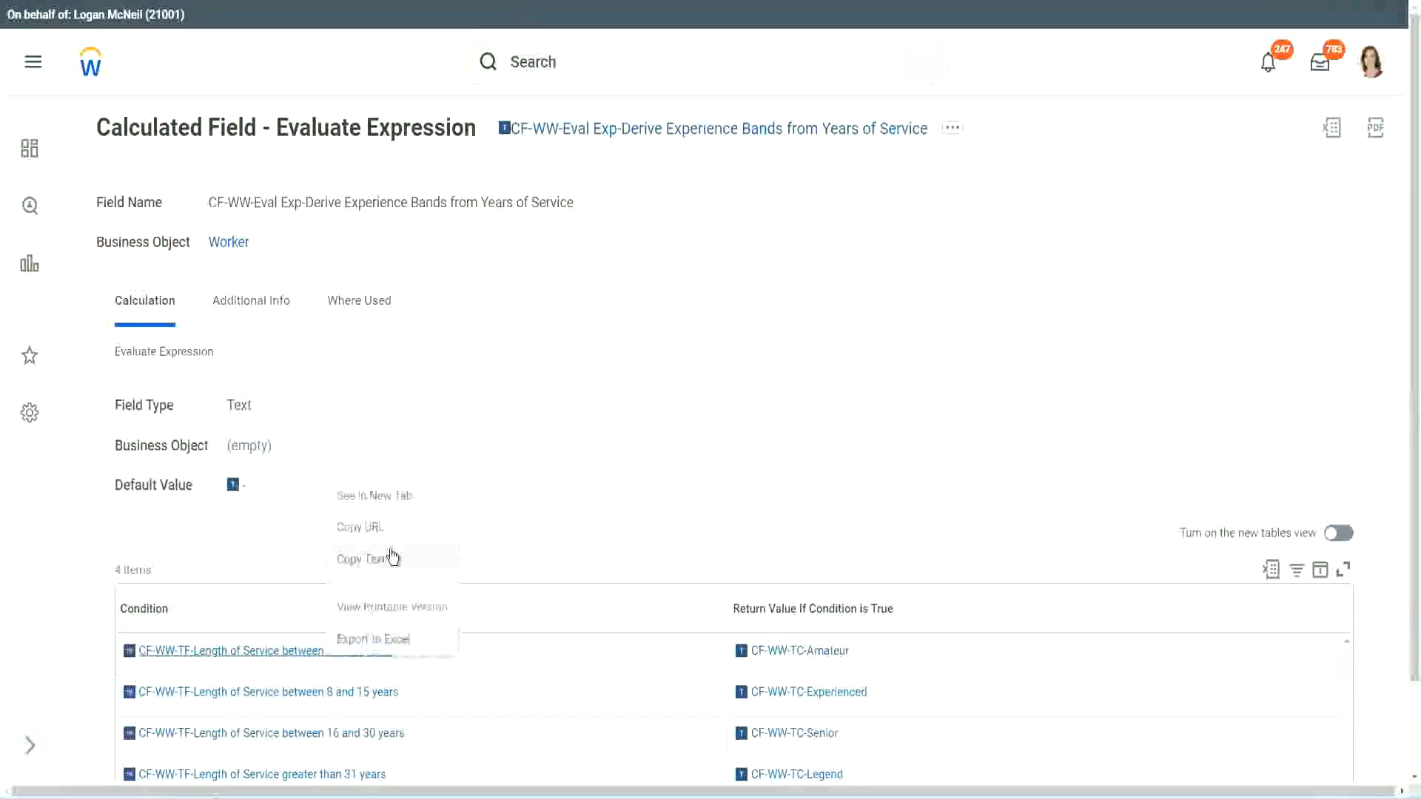
{"action": "left_click", "coordinate": [374, 559]}
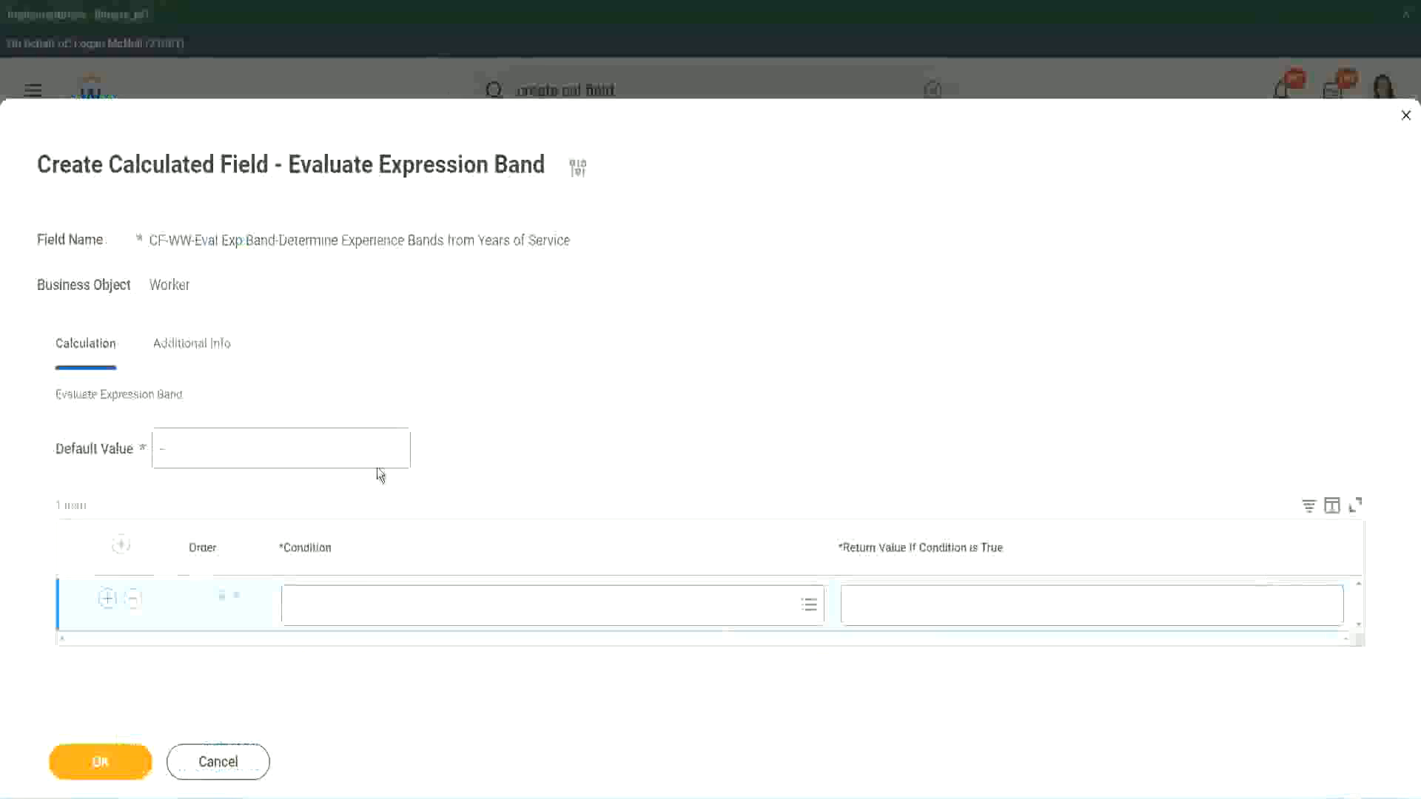
{"action": "left_click", "coordinate": [361, 615]}
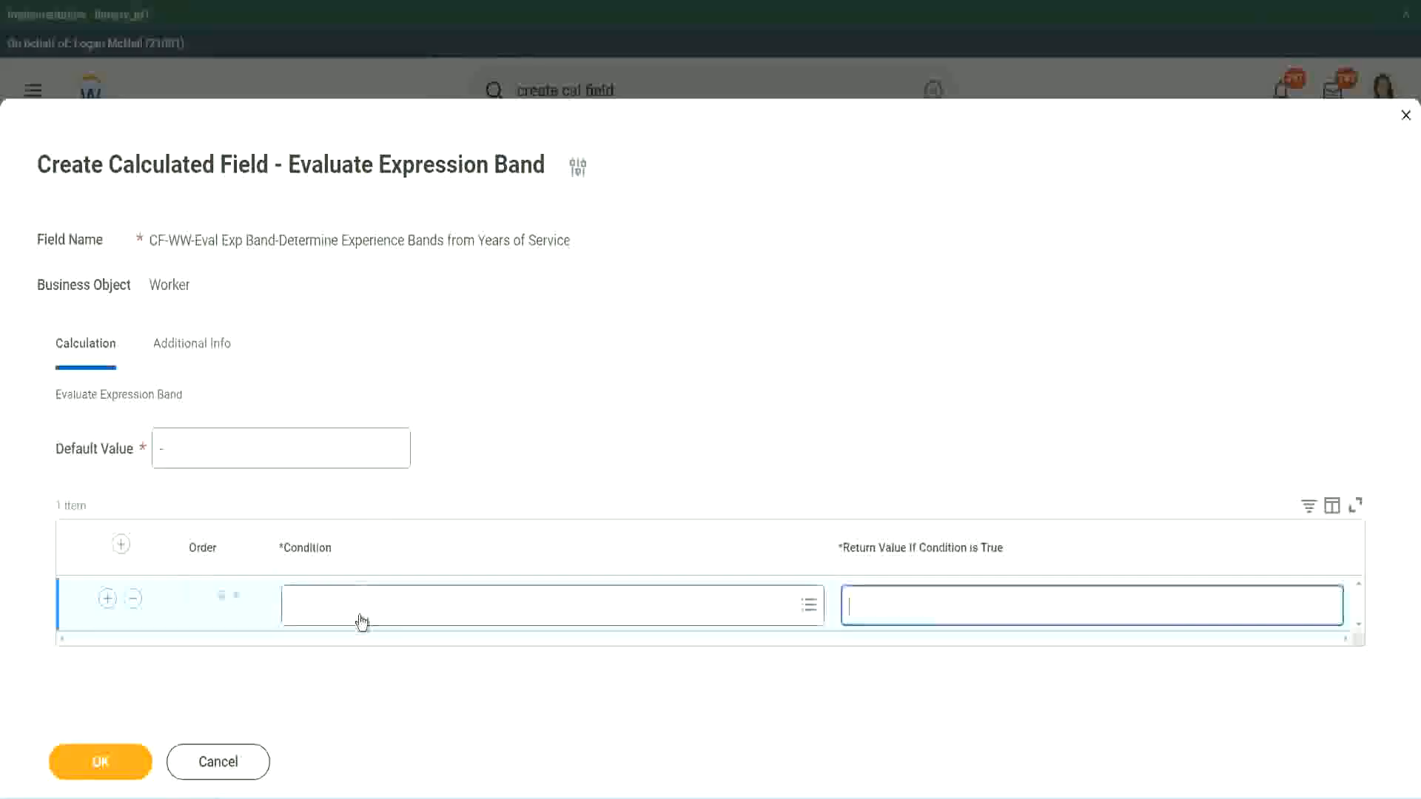
{"action": "key", "text": "ctrl+v"}
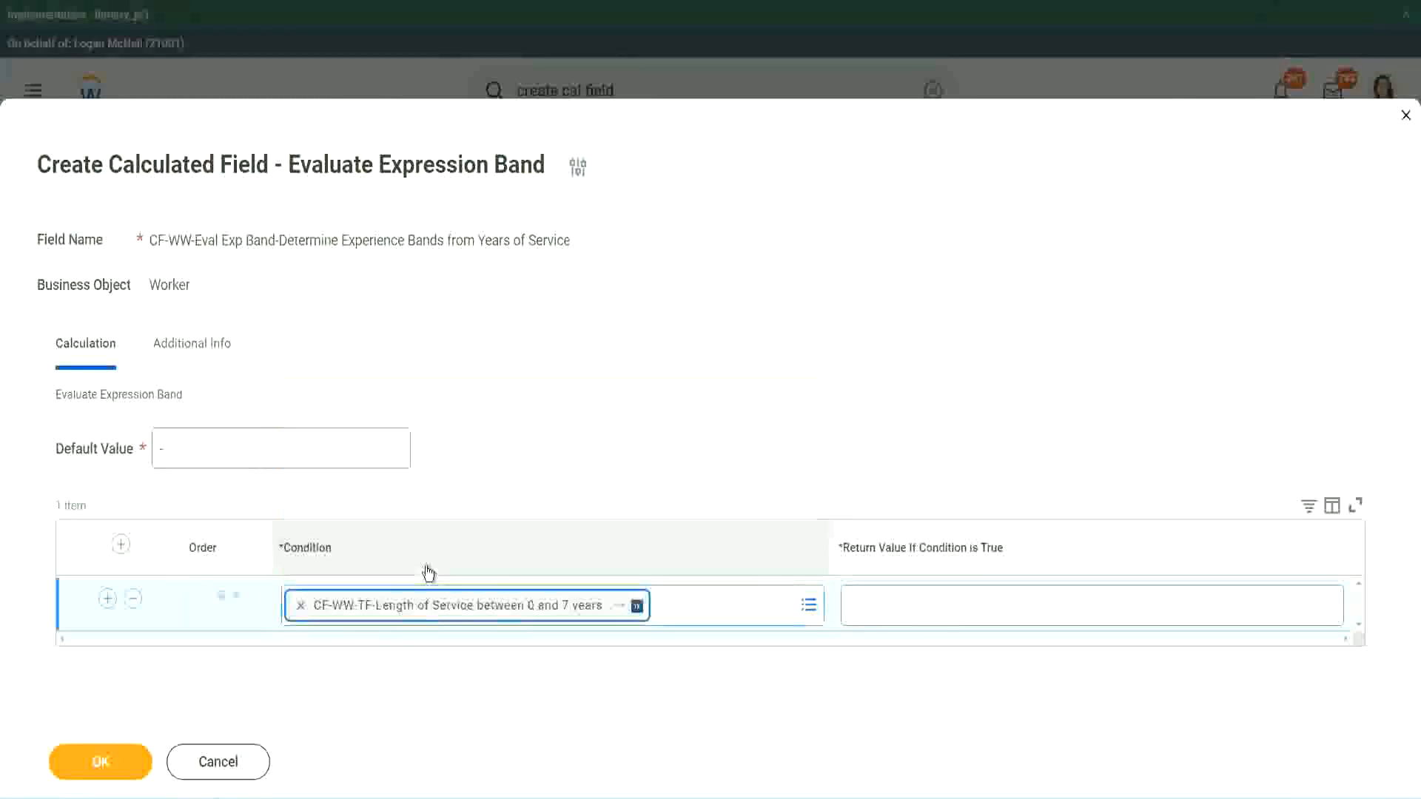
{"action": "left_click", "coordinate": [898, 592]}
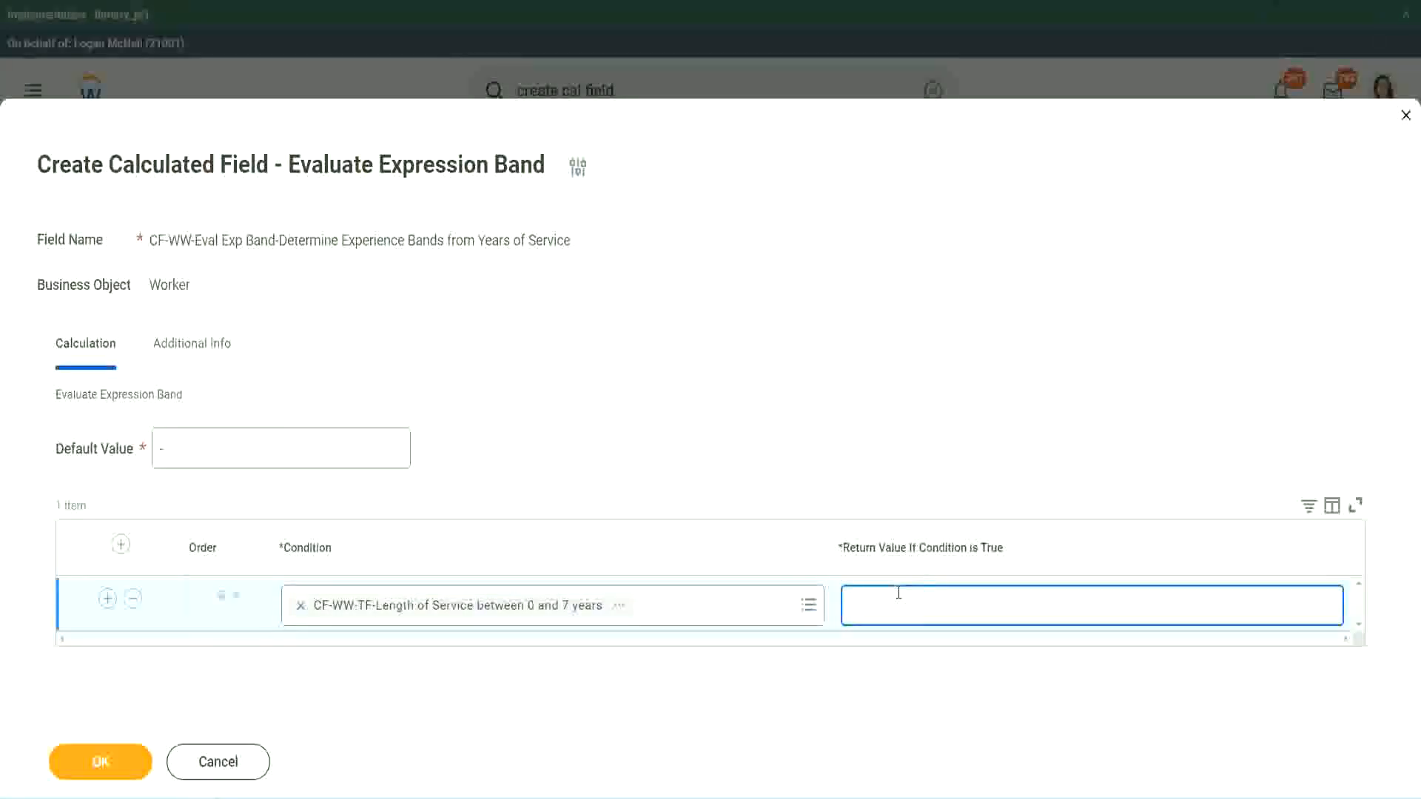
{"action": "type", "text": "Amateur"}
Step: Add three more condition rows below the Amateur row
{"action": "left_click", "coordinate": [108, 598]}
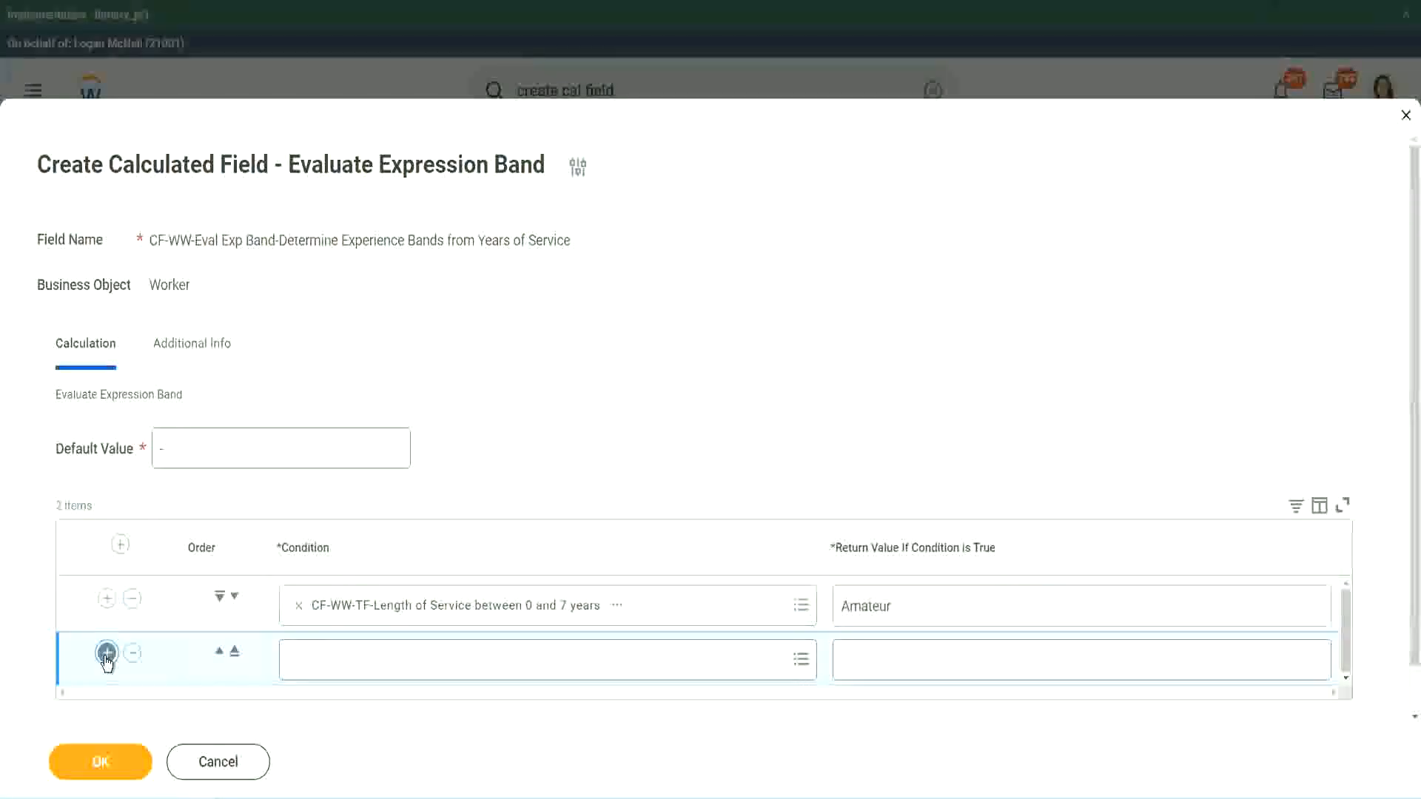
{"action": "left_click", "coordinate": [107, 655]}
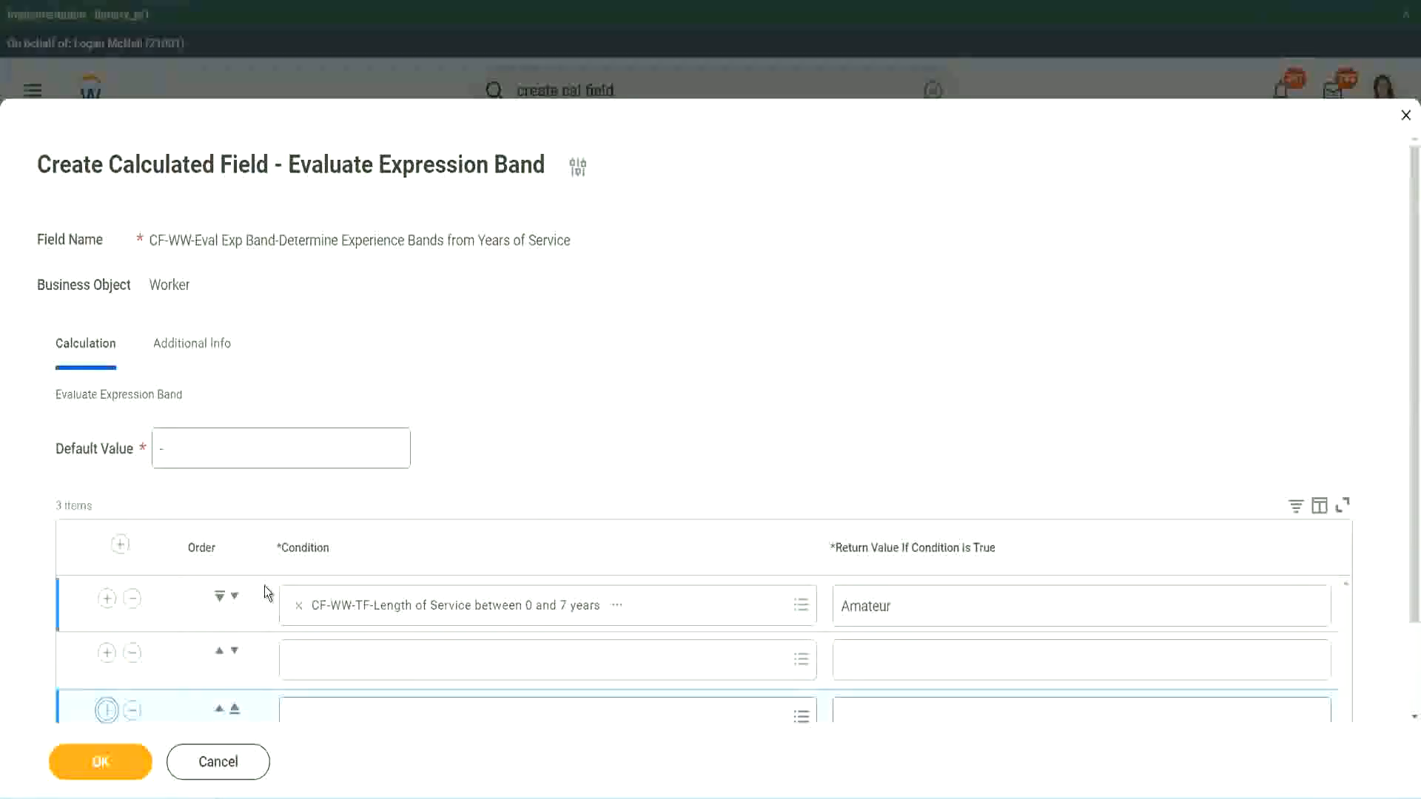
{"action": "scroll", "coordinate": [264, 586], "scroll_direction": "down", "scroll_amount": 2}
{"action": "left_click", "coordinate": [106, 602]}
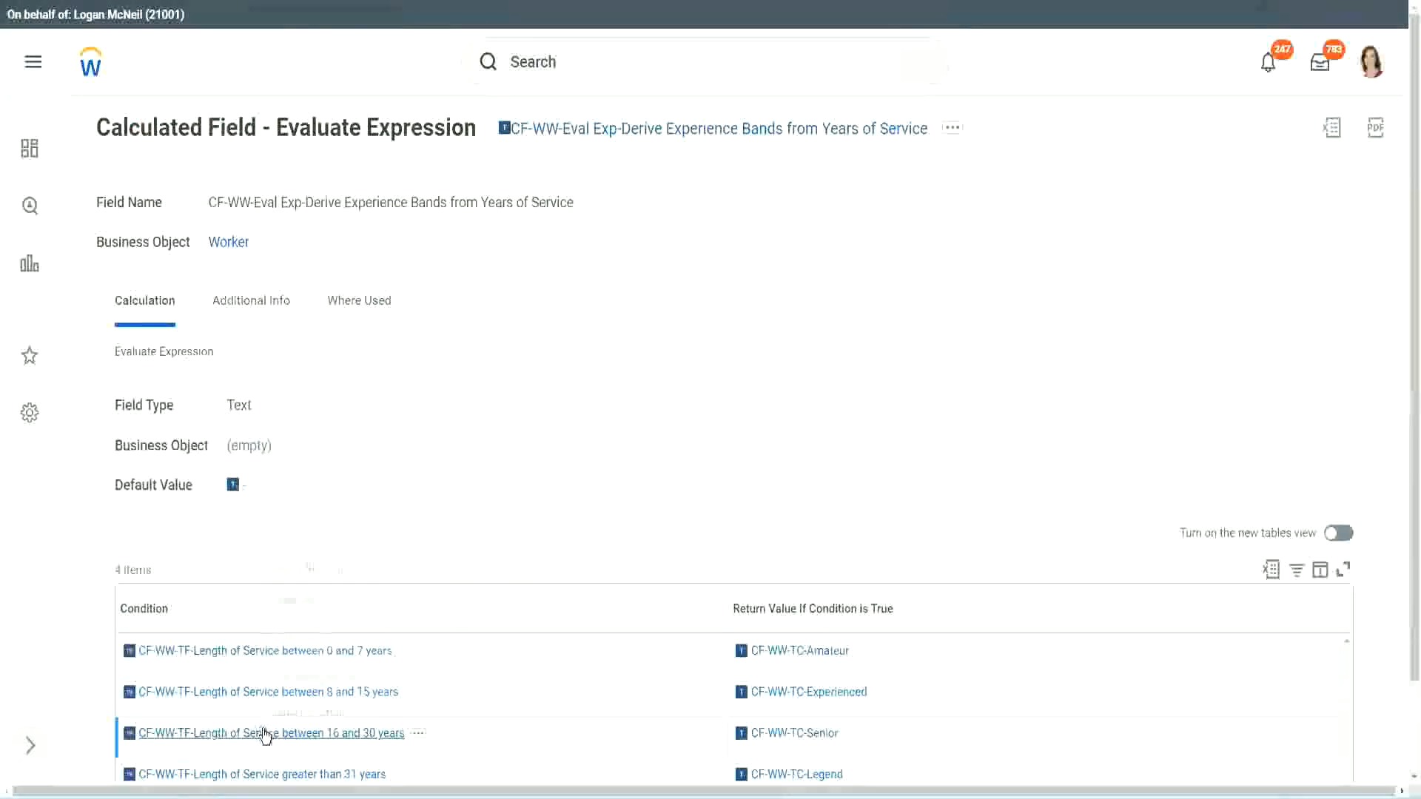
Step: Copy "CF-WW-TF-Length of Service between 16 and 30 years" from the existing field into the second row's condition and move that row down one position
{"action": "right_click", "coordinate": [267, 732]}
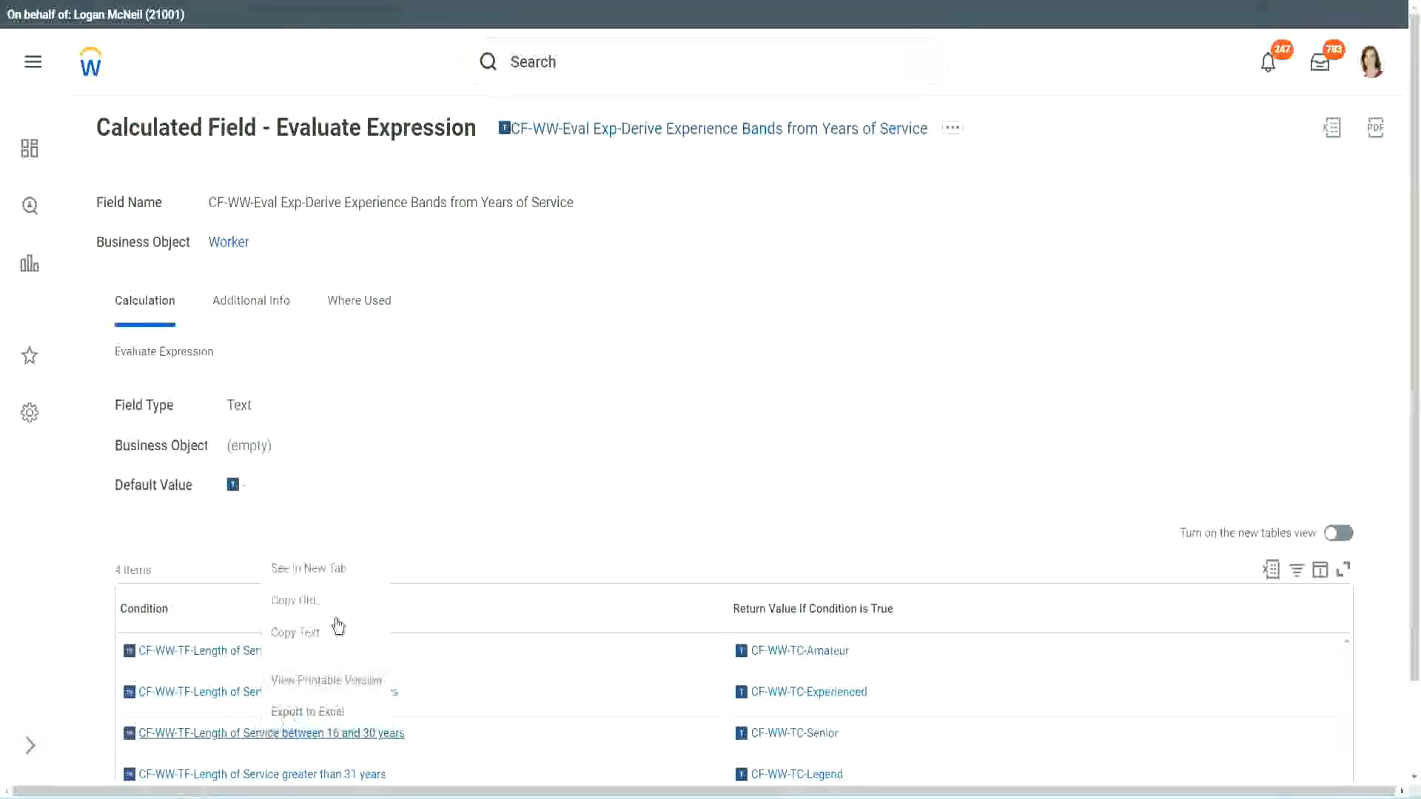
{"action": "left_click", "coordinate": [329, 570]}
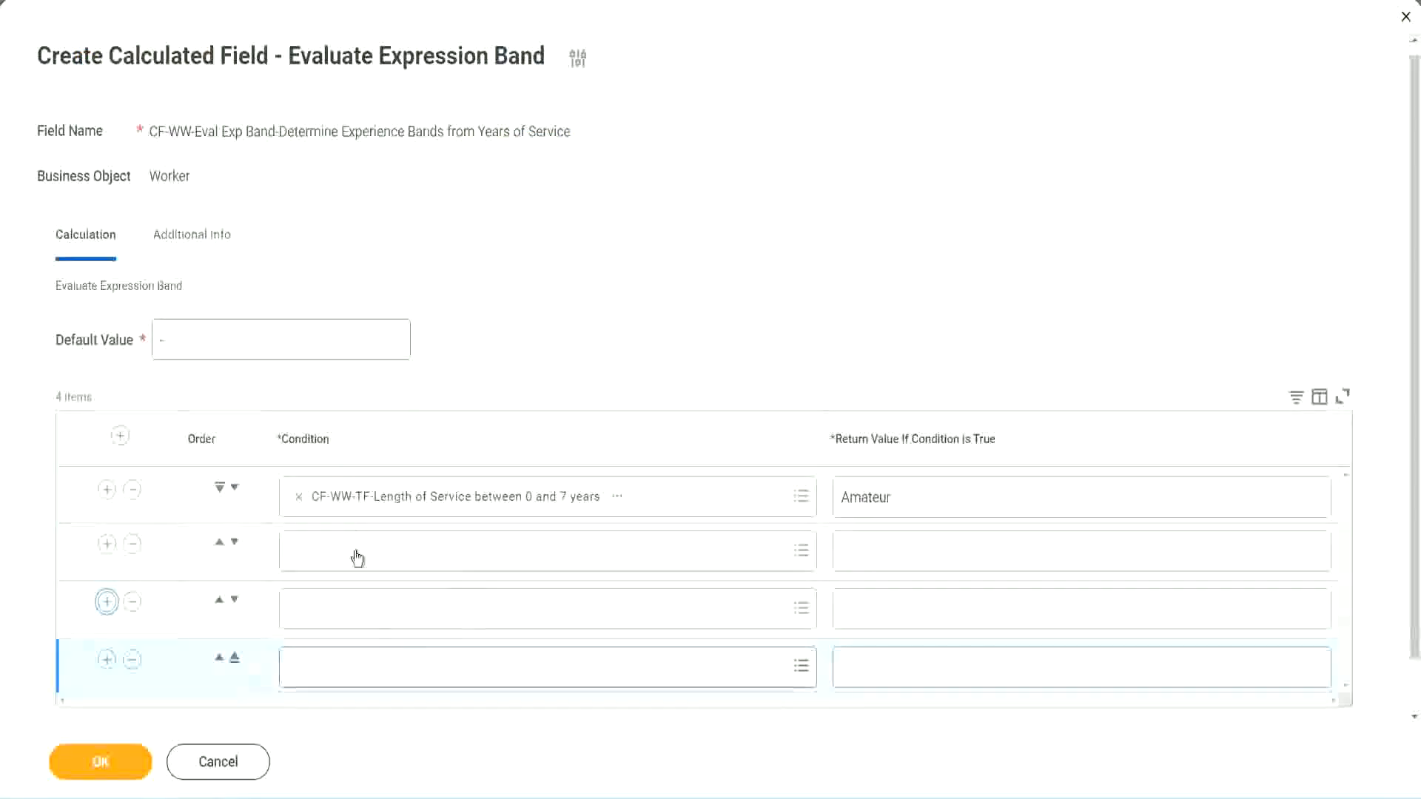
{"action": "left_click", "coordinate": [359, 550]}
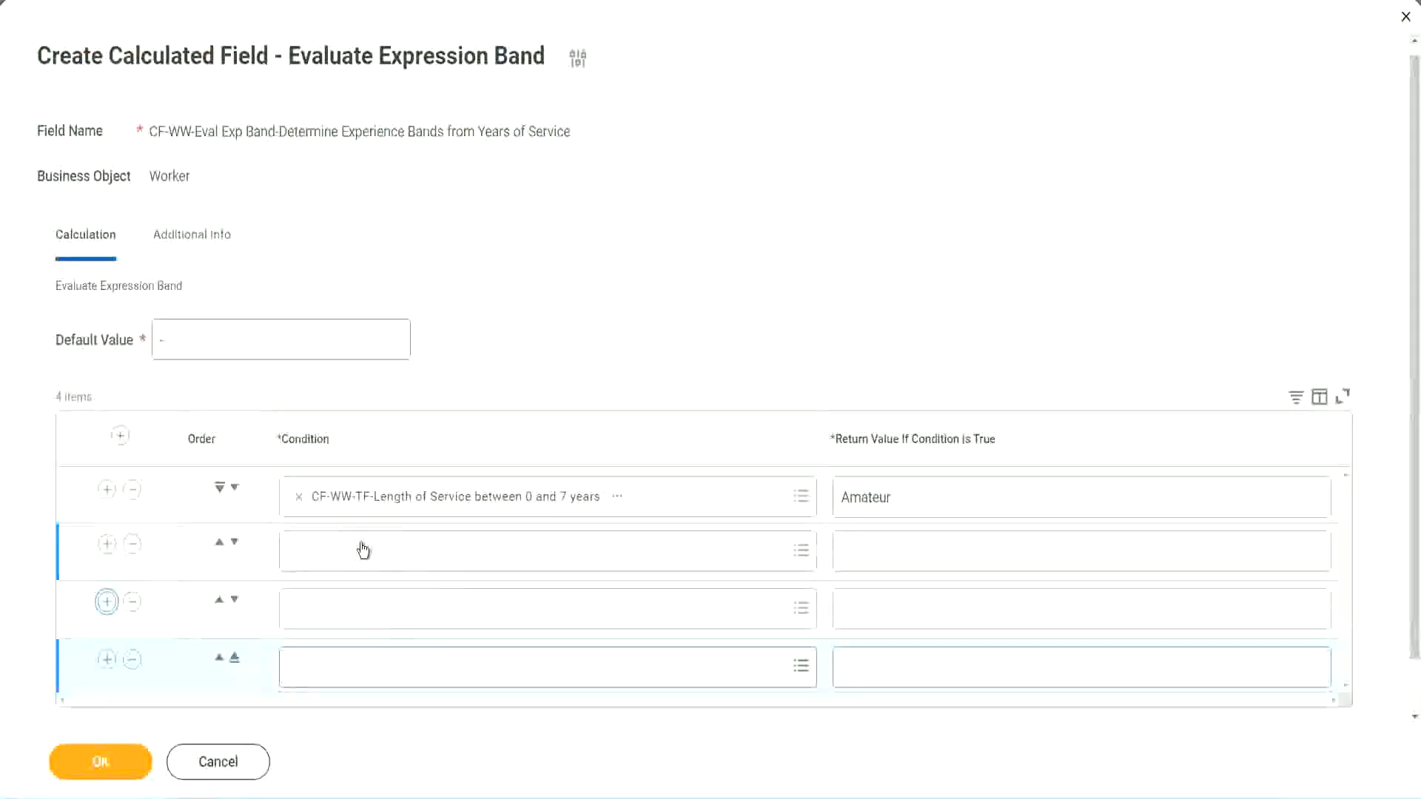
{"action": "key", "text": "ctrl+v"}
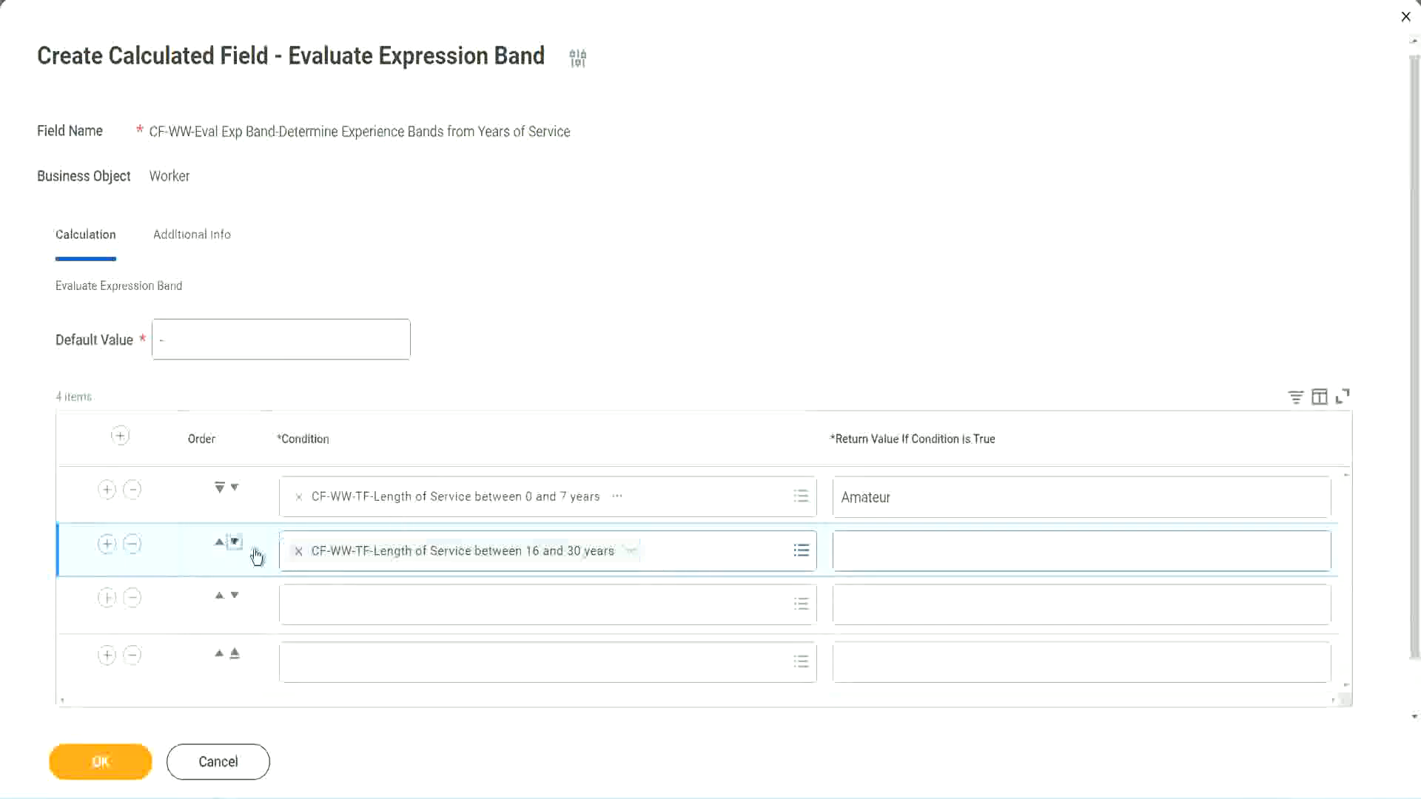
{"action": "left_click", "coordinate": [235, 543]}
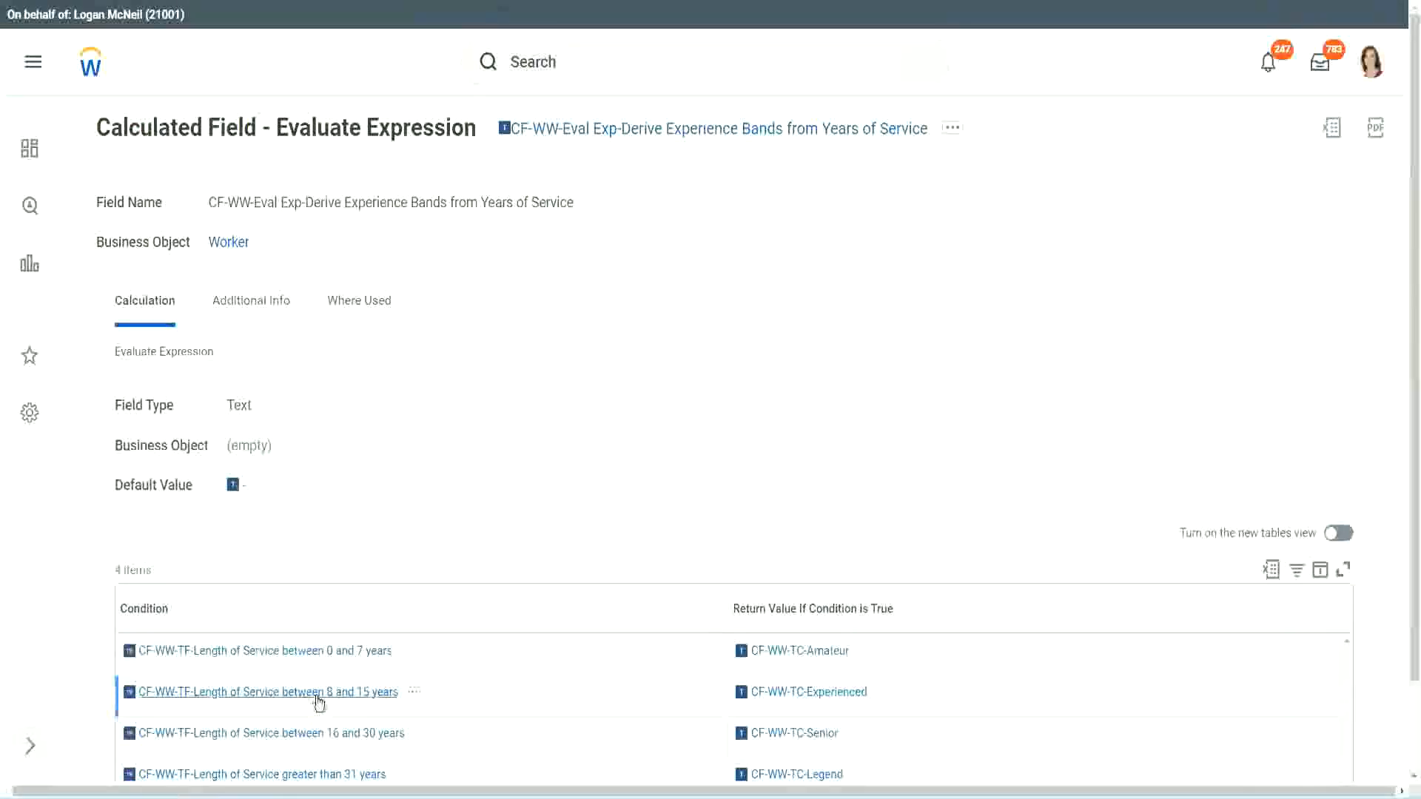
Step: Copy "CF-WW-TF-Length of Service between 8 and 15 years" from the existing field into the second row's condition
{"action": "right_click", "coordinate": [318, 701]}
{"action": "left_click", "coordinate": [363, 596]}
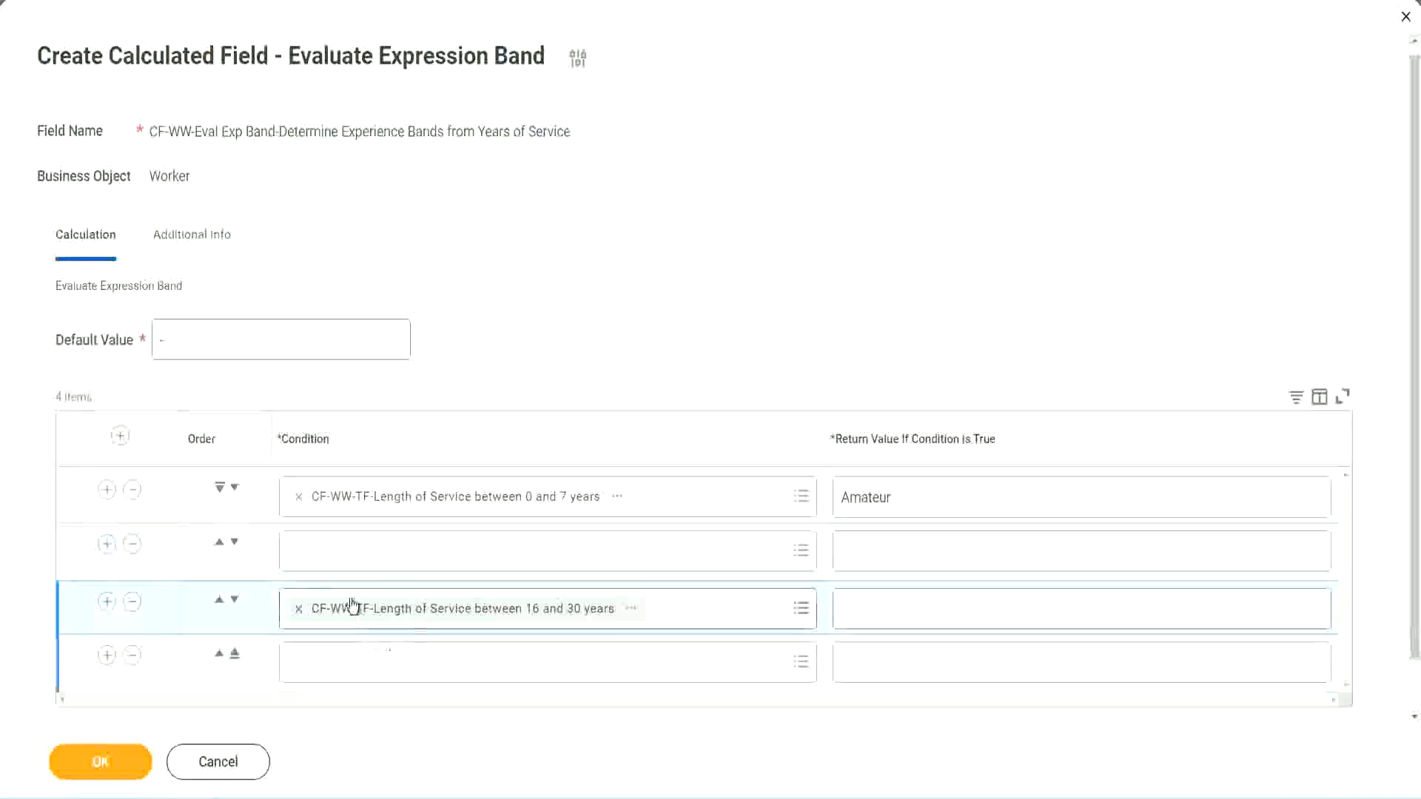
{"action": "left_click", "coordinate": [355, 566]}
{"action": "key", "text": "ctrl+v"}
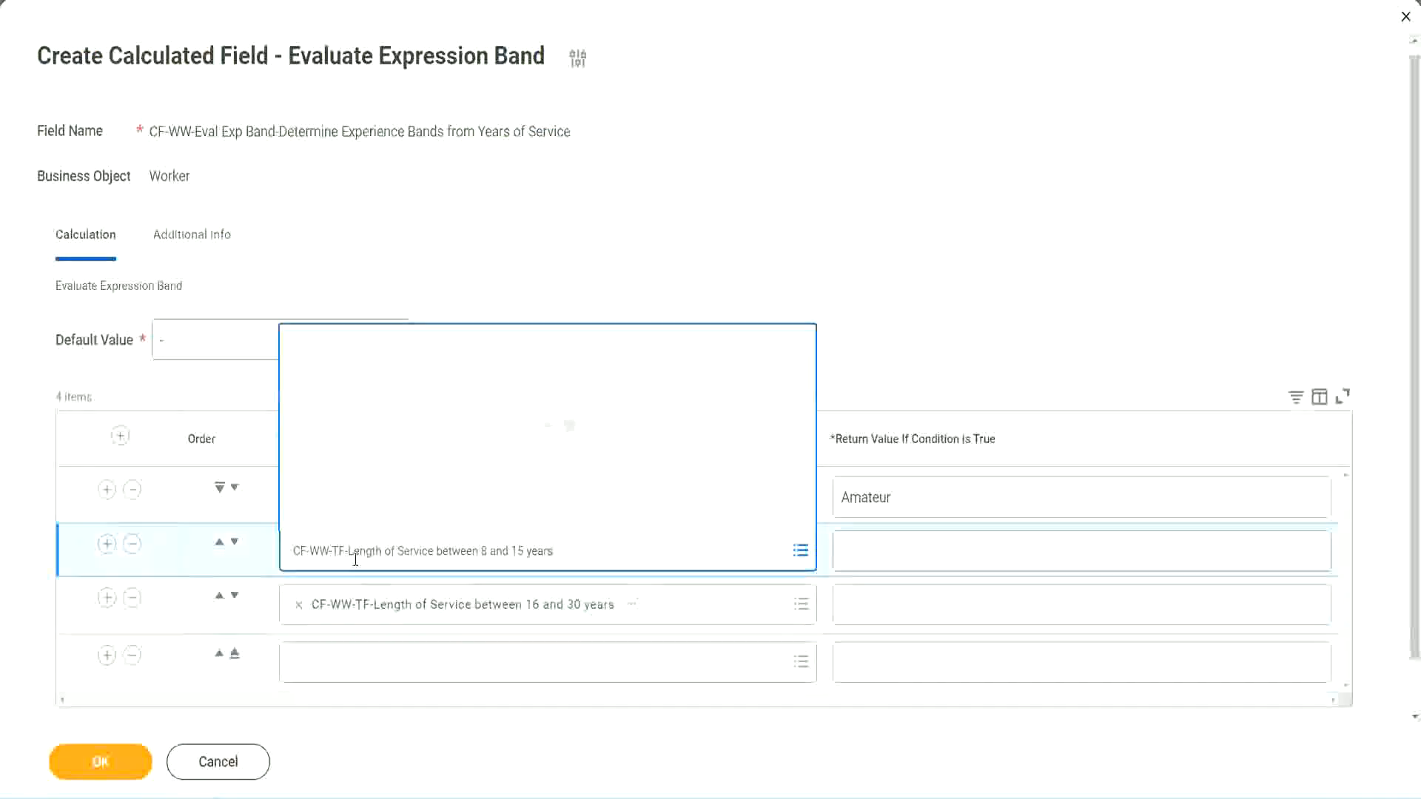
{"action": "key", "text": "Return"}
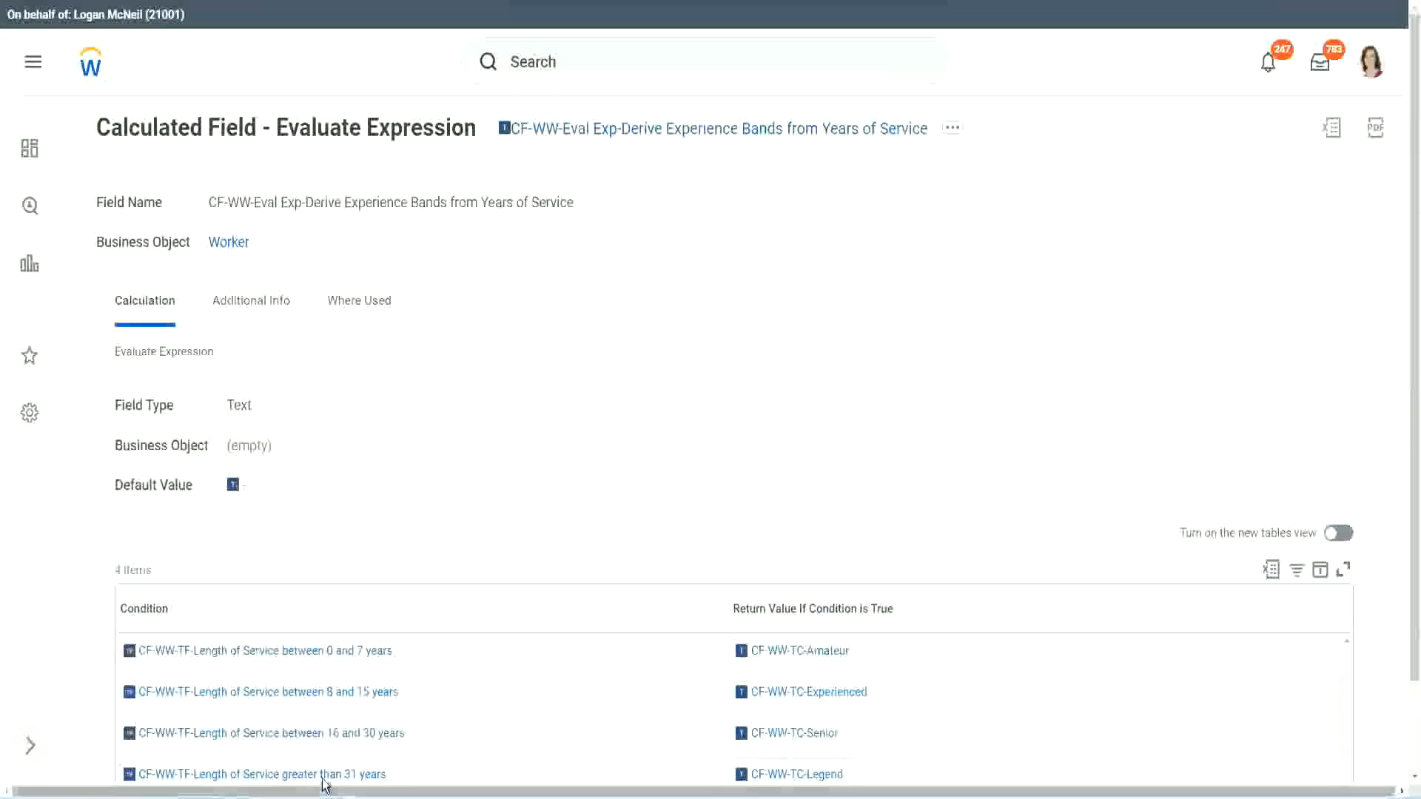
Step: Copy "CF-WW-TF-Length of Service greater than 31 years" from the existing field into the fourth row's condition
{"action": "right_click", "coordinate": [406, 735]}
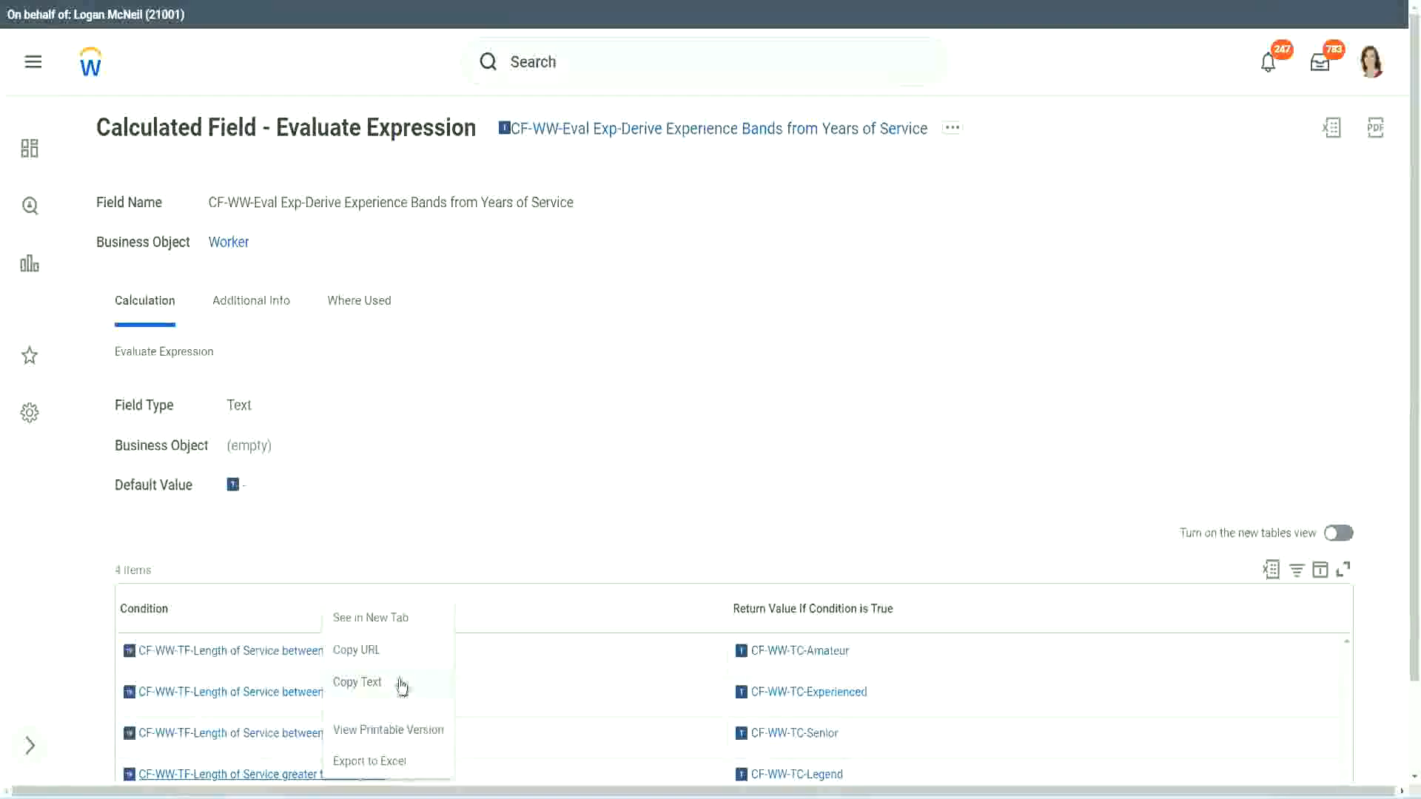
{"action": "left_click", "coordinate": [407, 697]}
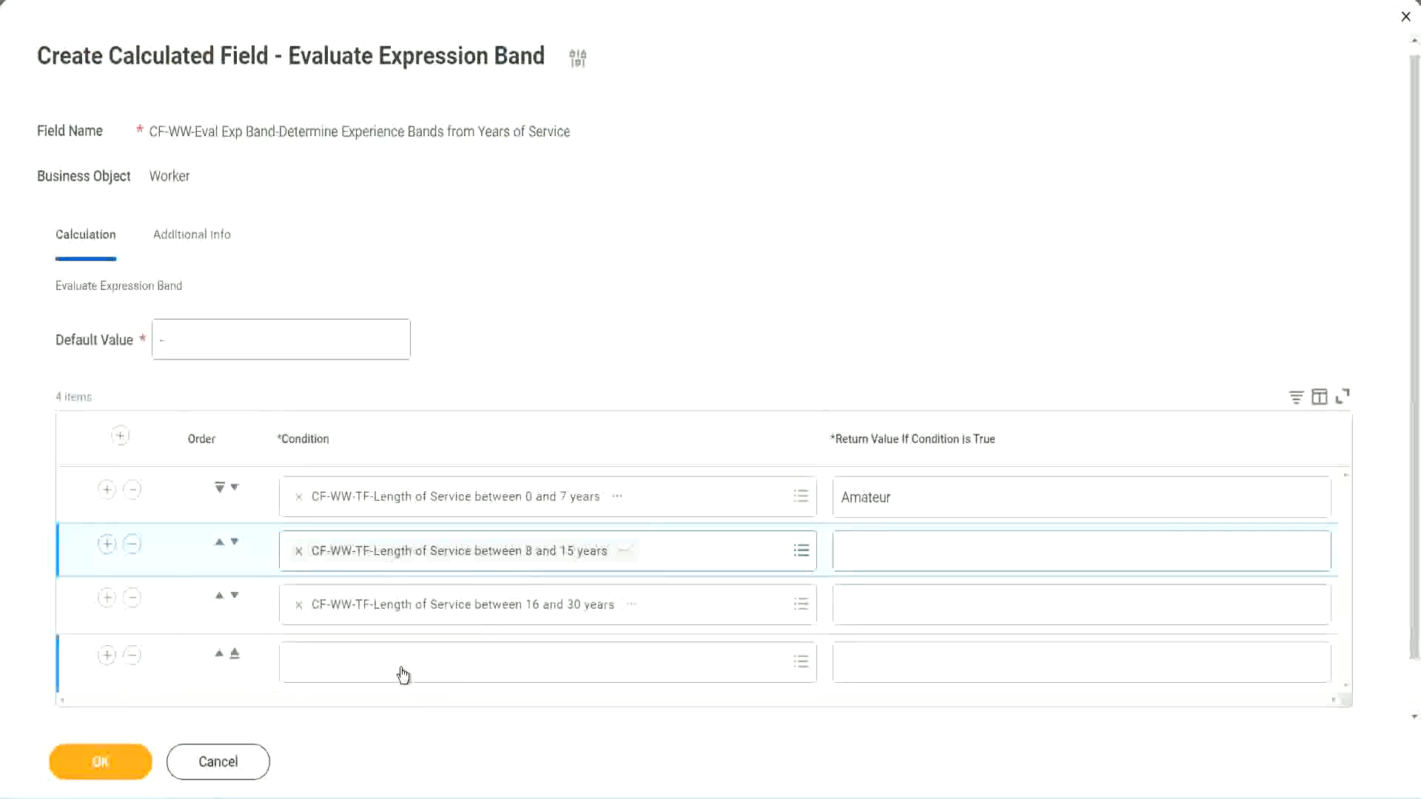
{"action": "left_click", "coordinate": [402, 675]}
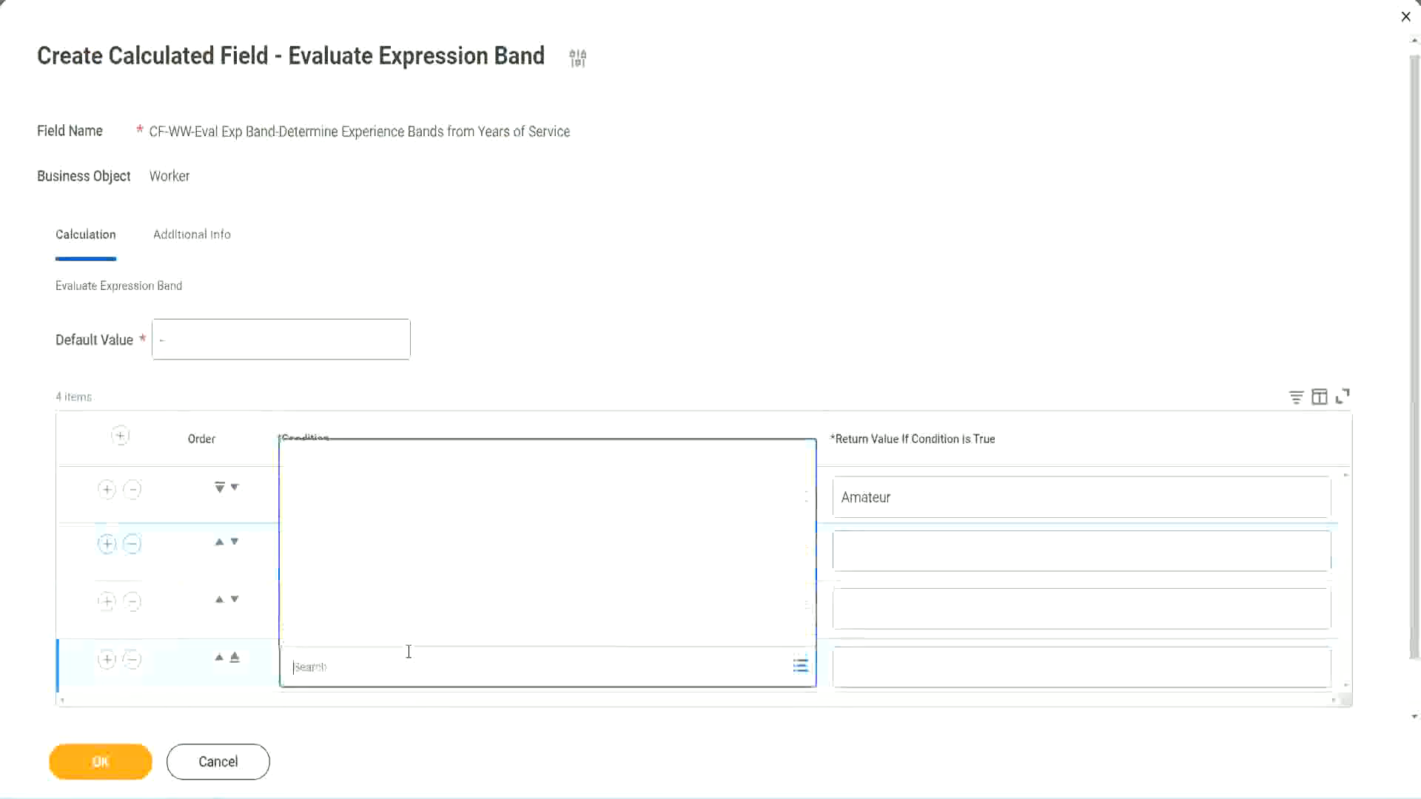
{"action": "key", "text": "ctrl+v"}
{"action": "key", "text": "Return"}
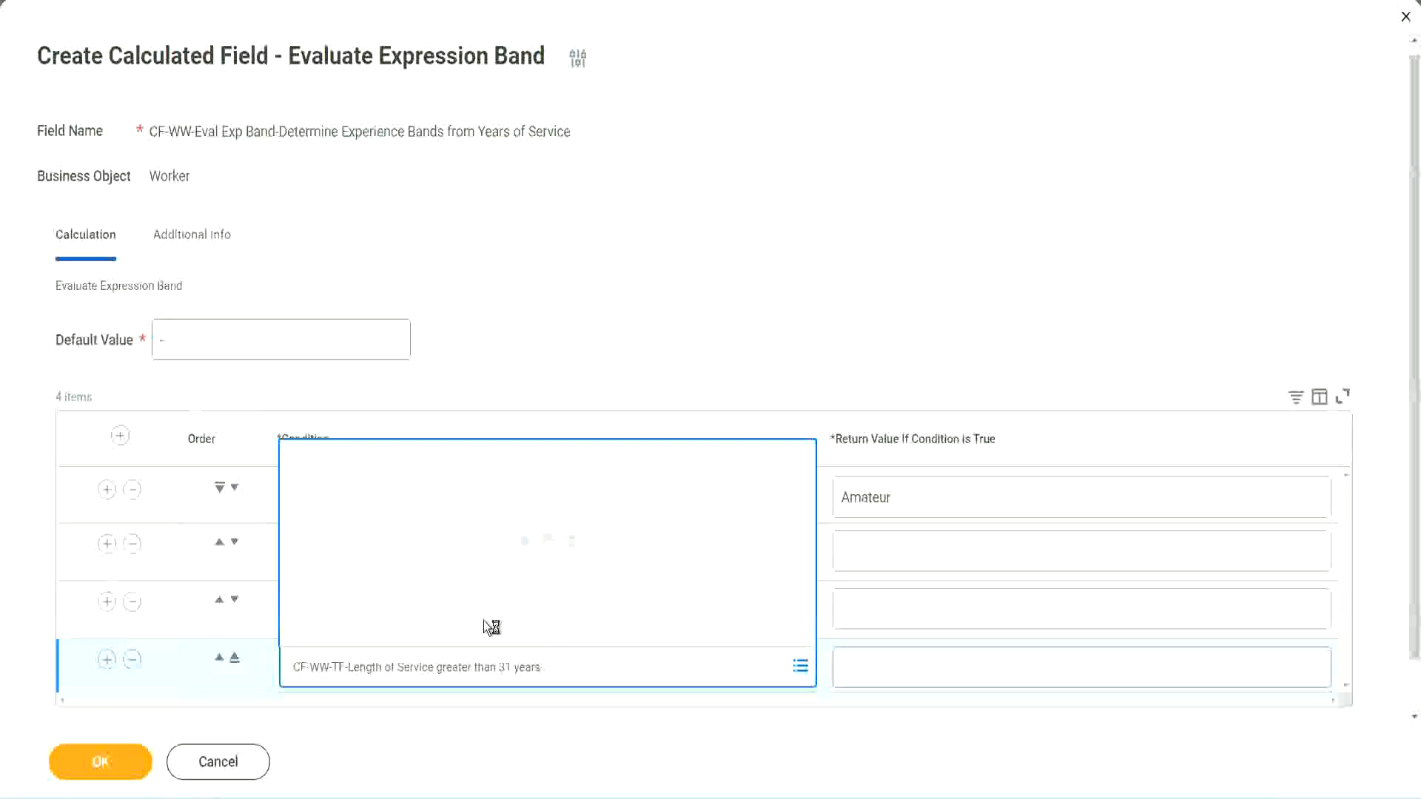
Step: Set the return values to "Legend" for the fourth row, "Senior" for the third and "Experienced" for the second, and save the calculated field
{"action": "left_click", "coordinate": [934, 666]}
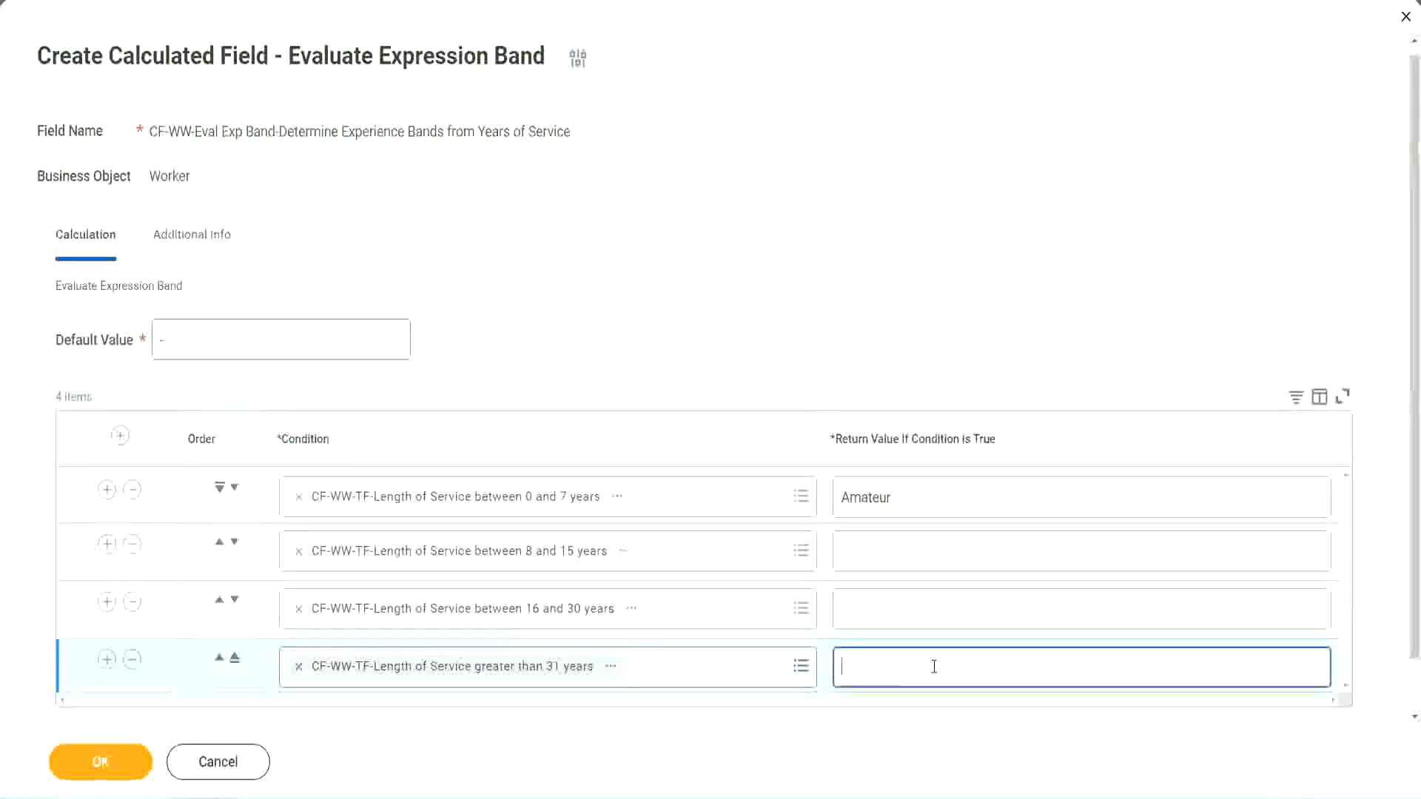
{"action": "type", "text": "Le"}
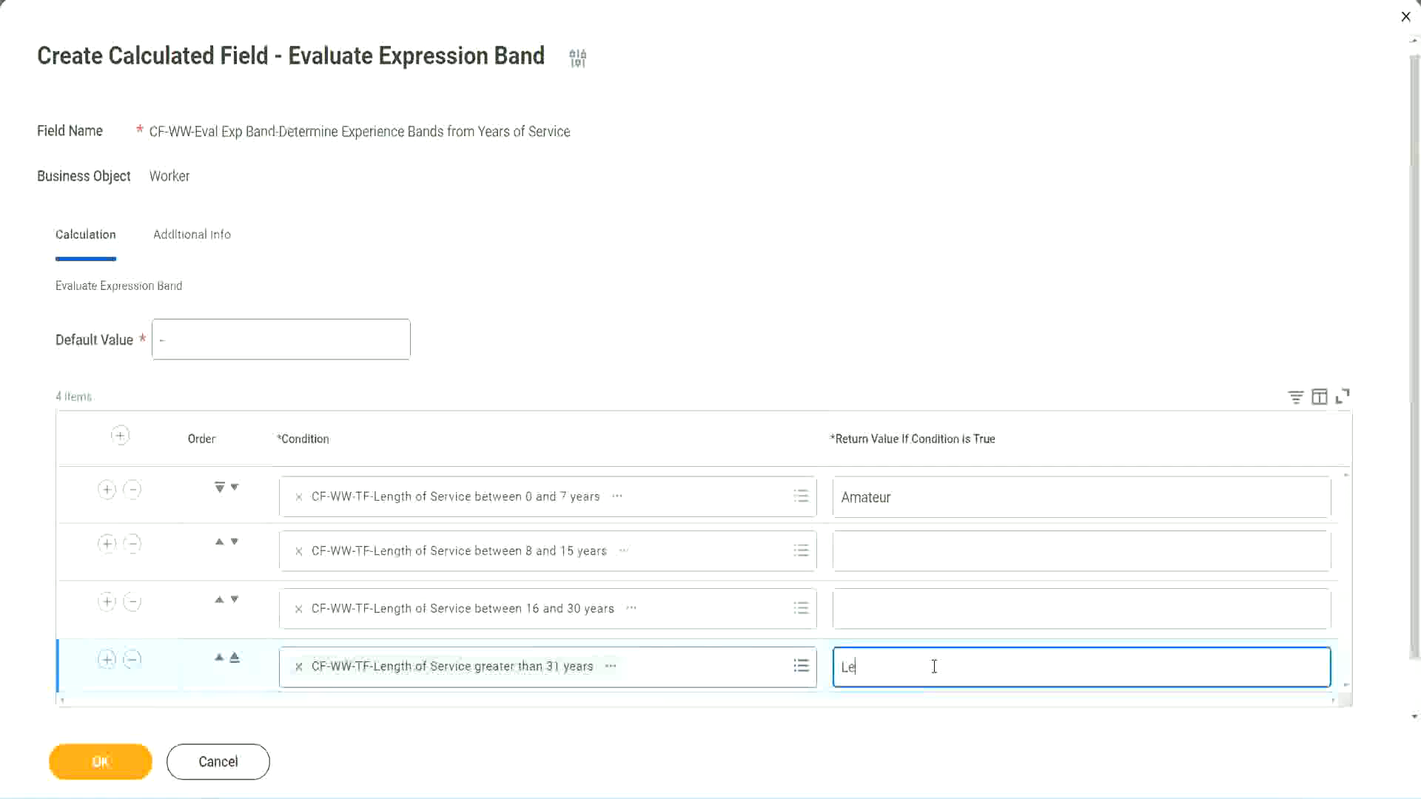
{"action": "type", "text": "gend"}
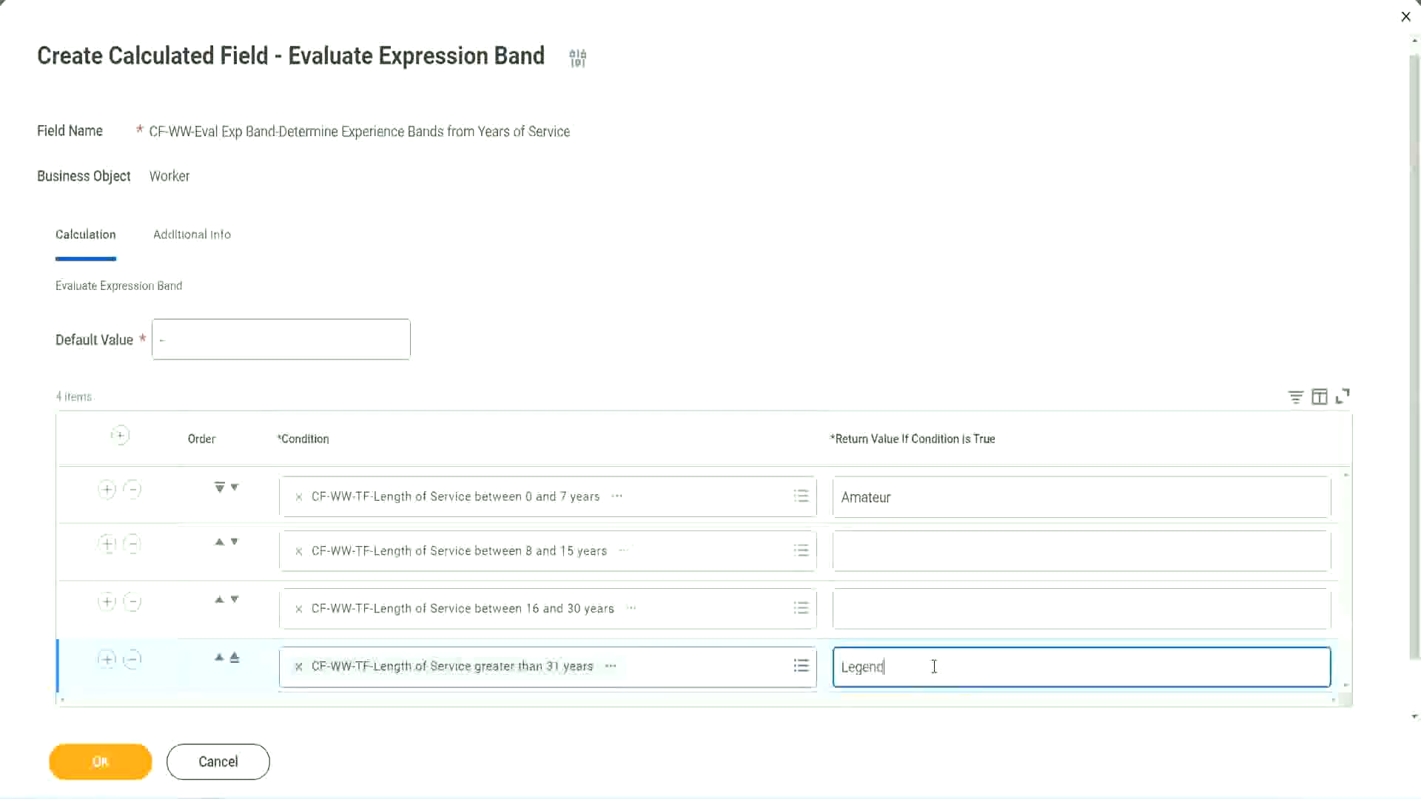
{"action": "left_click", "coordinate": [873, 607]}
{"action": "type", "text": "Senior"}
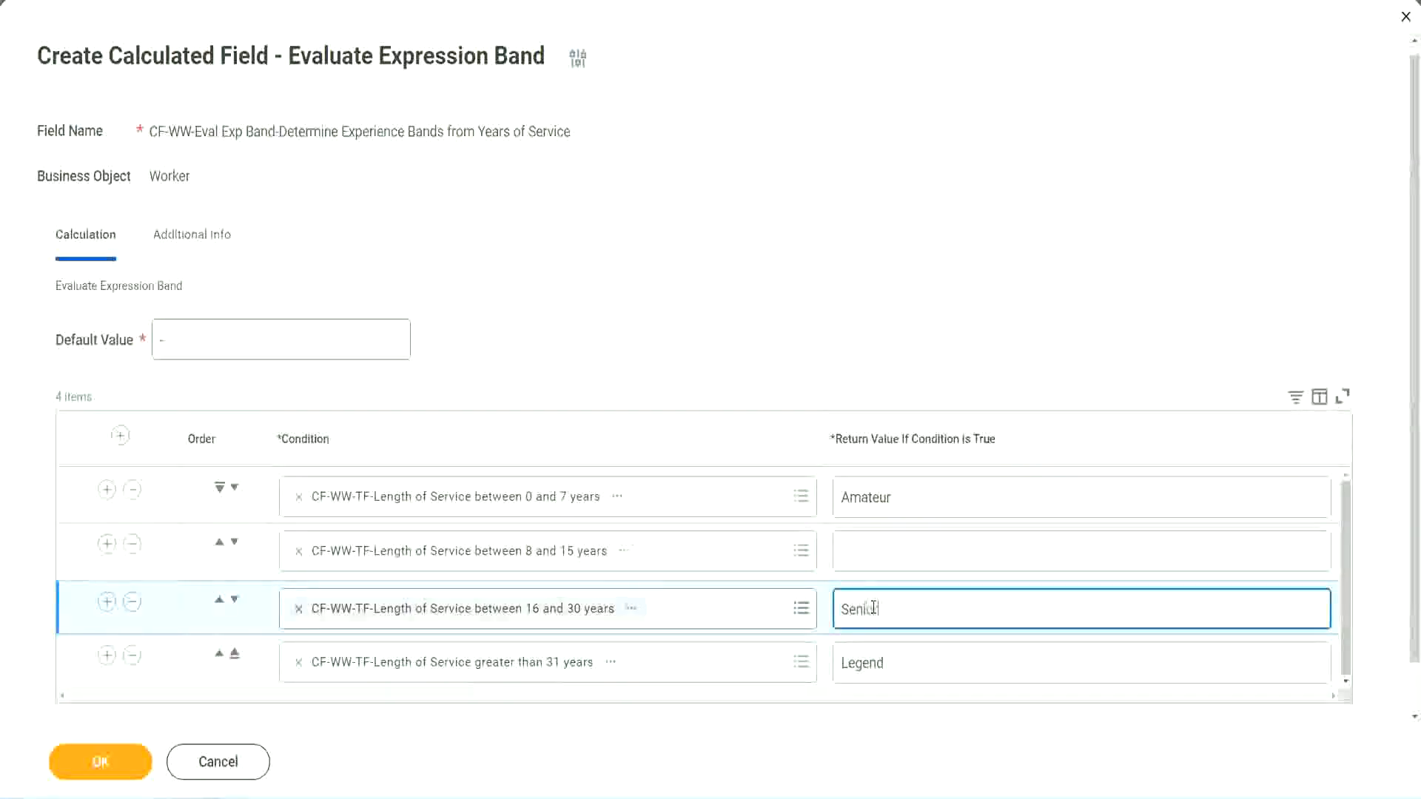
{"action": "left_click", "coordinate": [895, 552]}
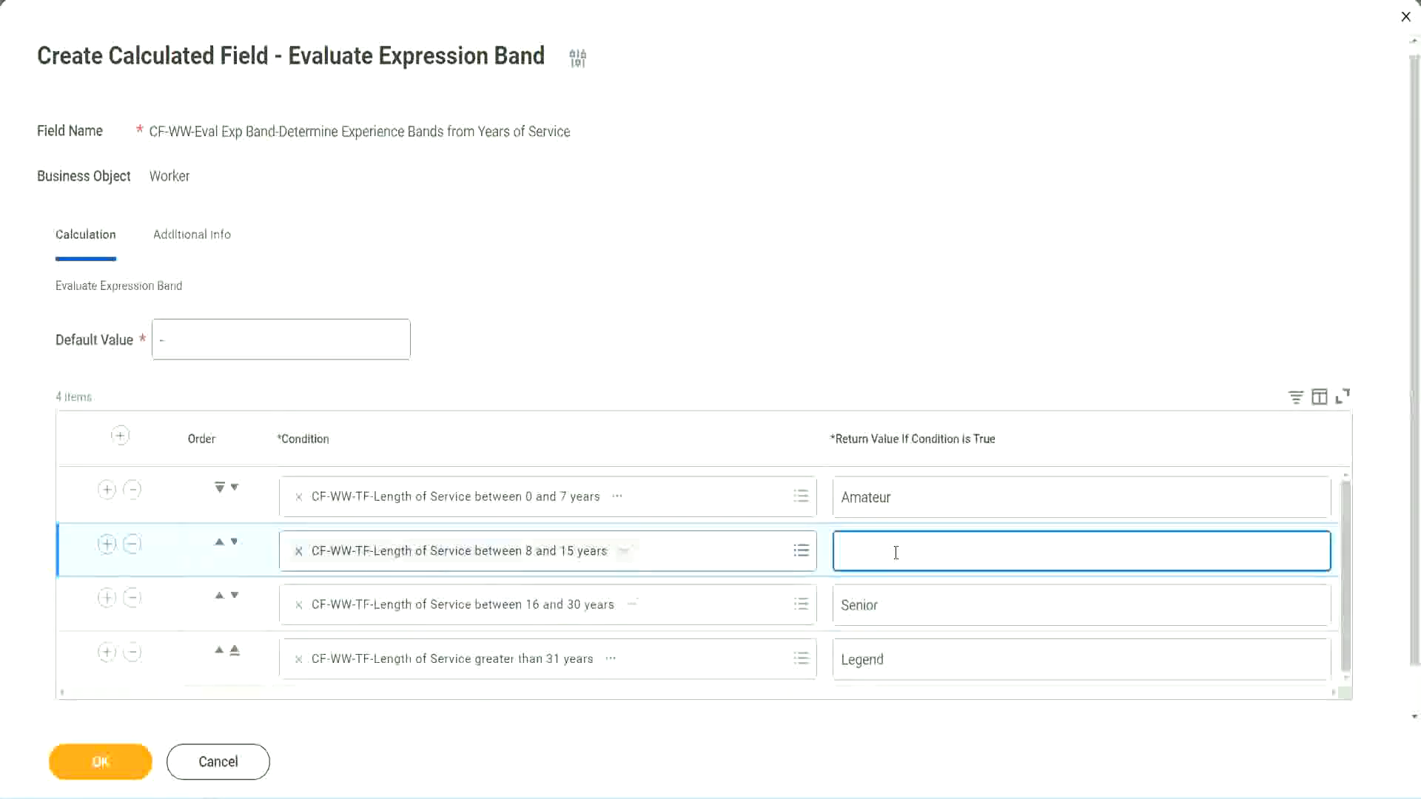
{"action": "type", "text": "Experienced"}
{"action": "left_click", "coordinate": [130, 756]}
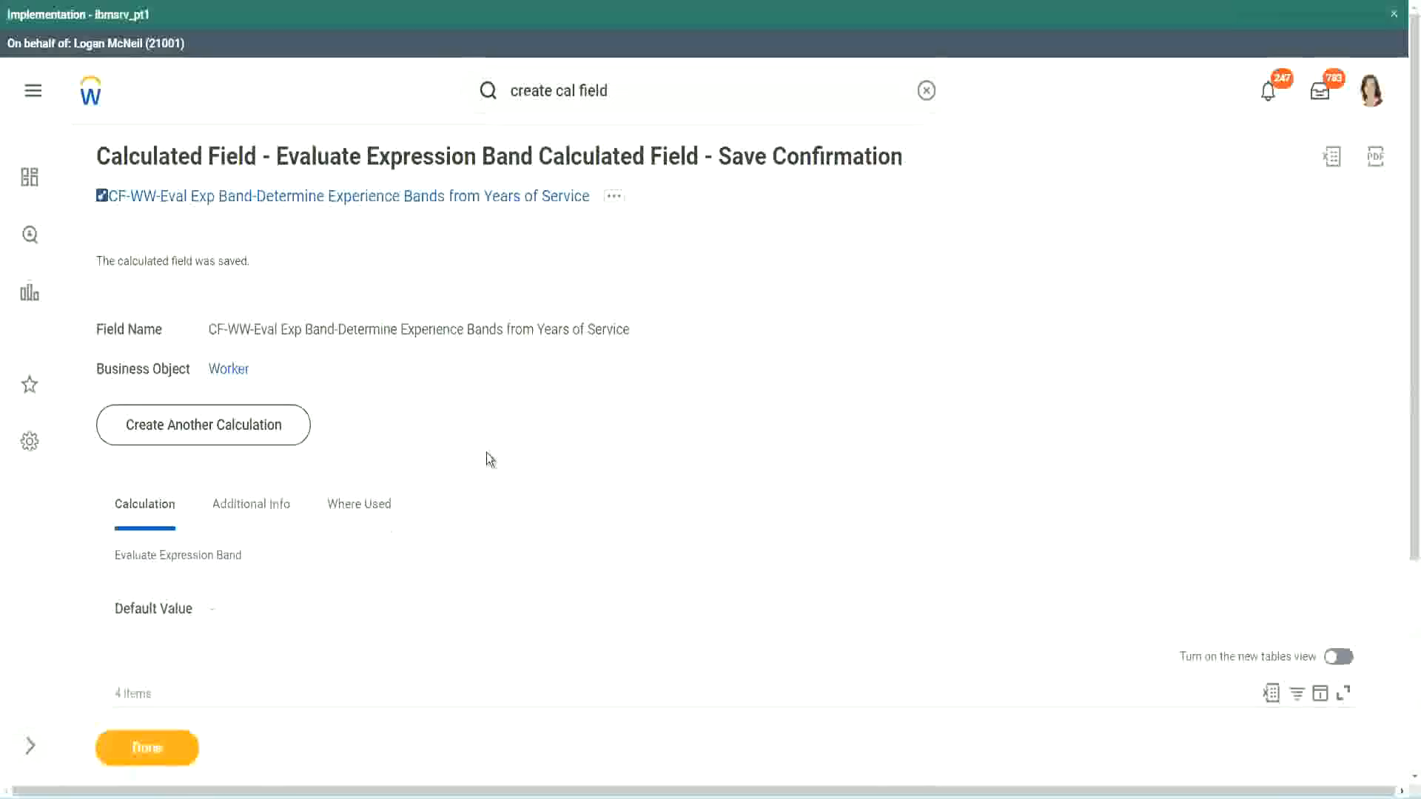
Step: Check the return values of the saved Evaluate Expression Band field and copy the field's name
{"action": "scroll", "coordinate": [486, 451], "scroll_direction": "down", "scroll_amount": 4}
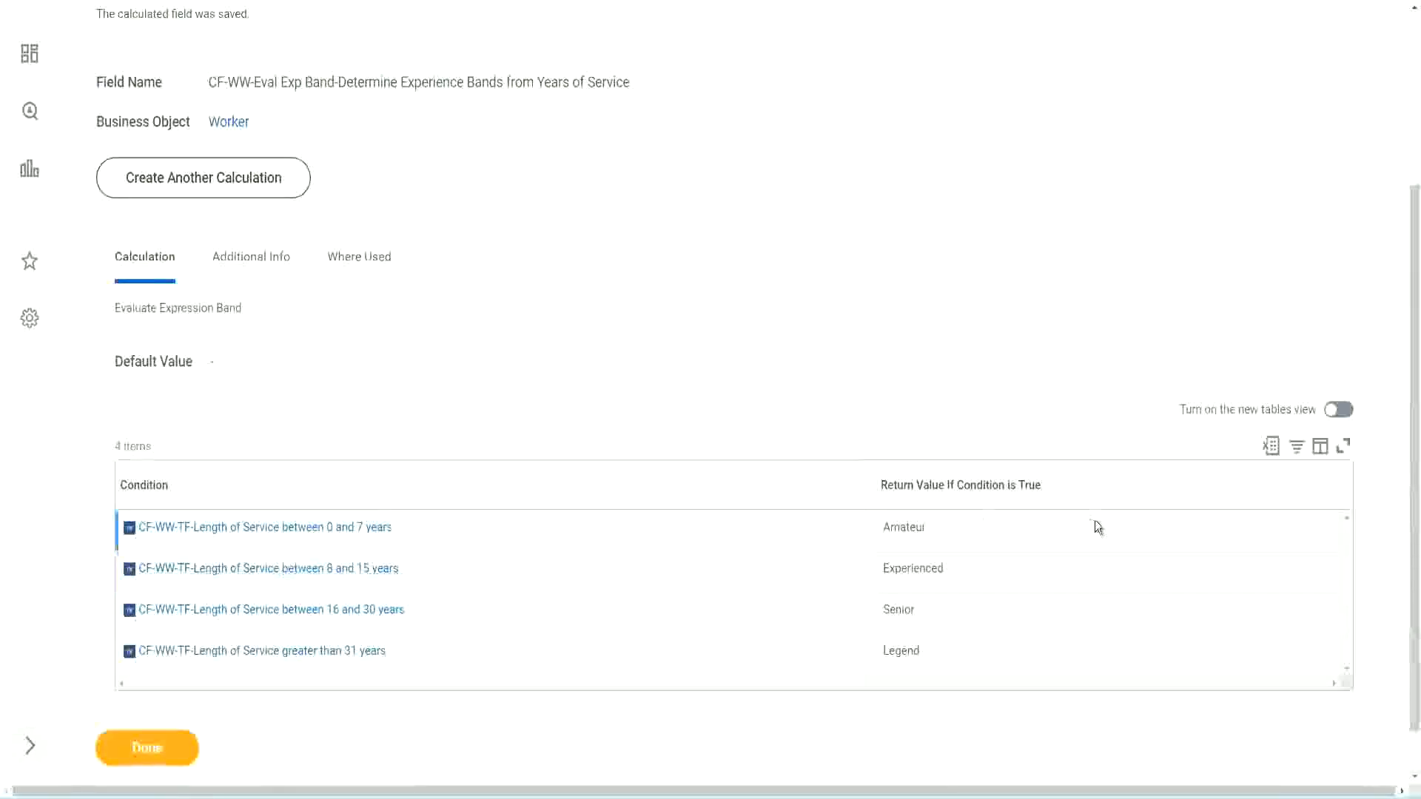
{"action": "double_click", "coordinate": [909, 527]}
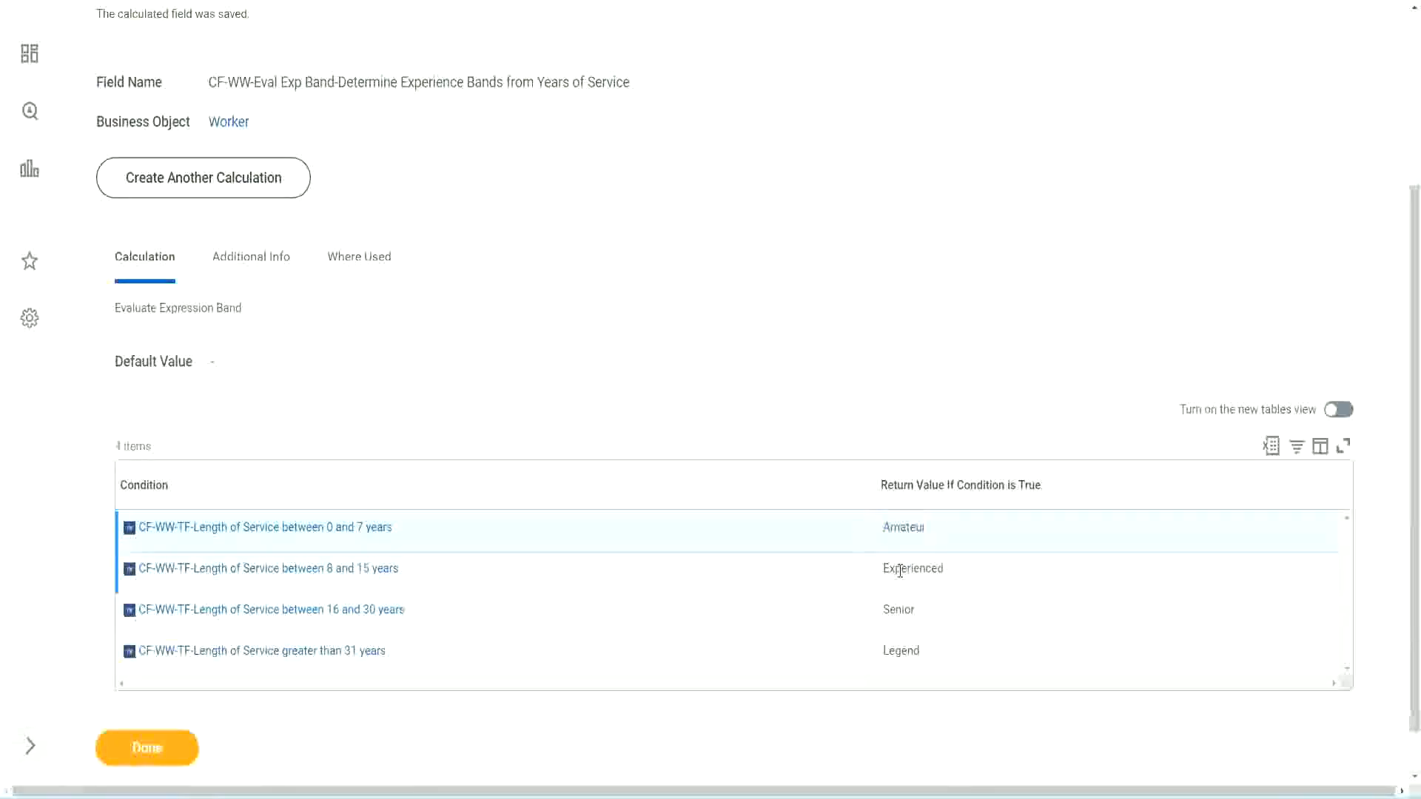
{"action": "double_click", "coordinate": [905, 567]}
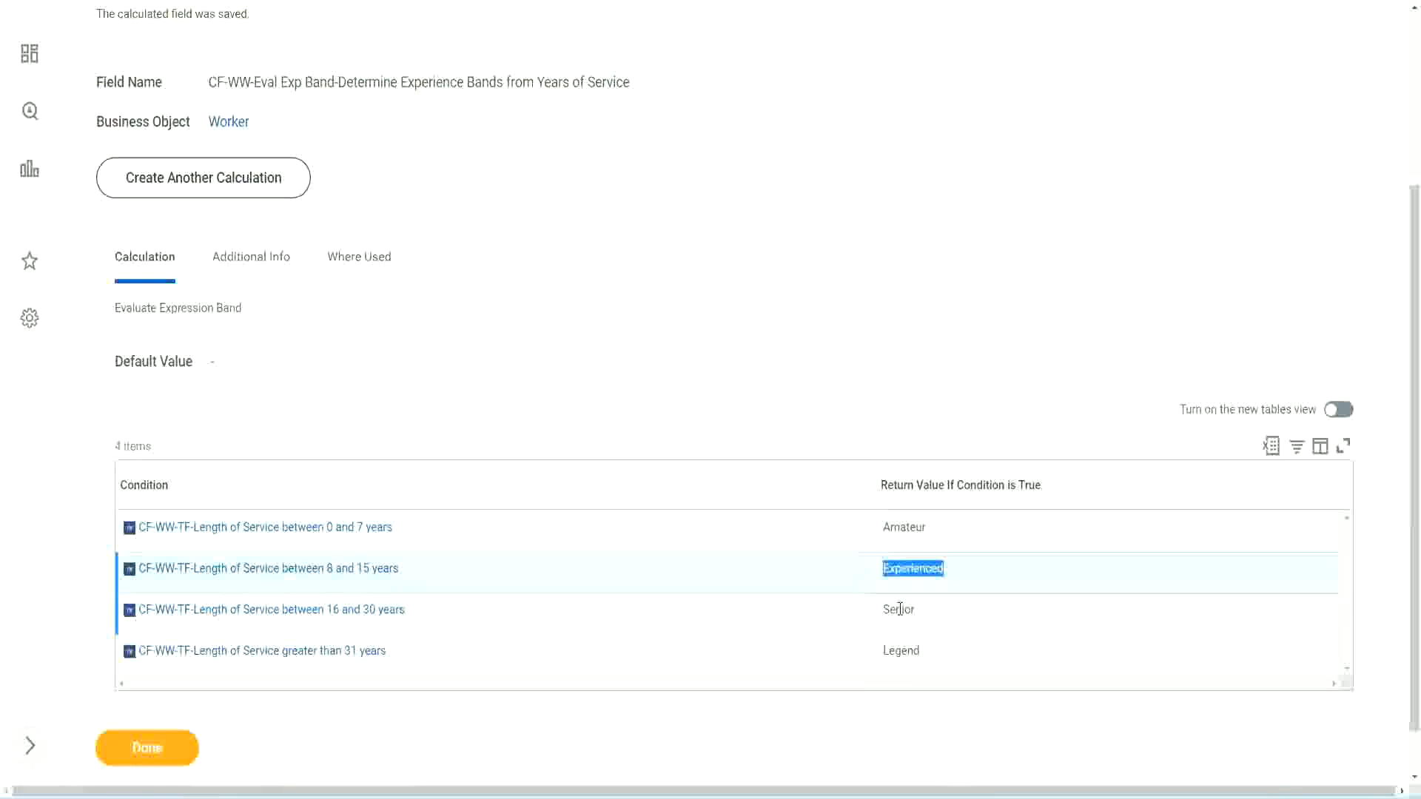
{"action": "double_click", "coordinate": [898, 608]}
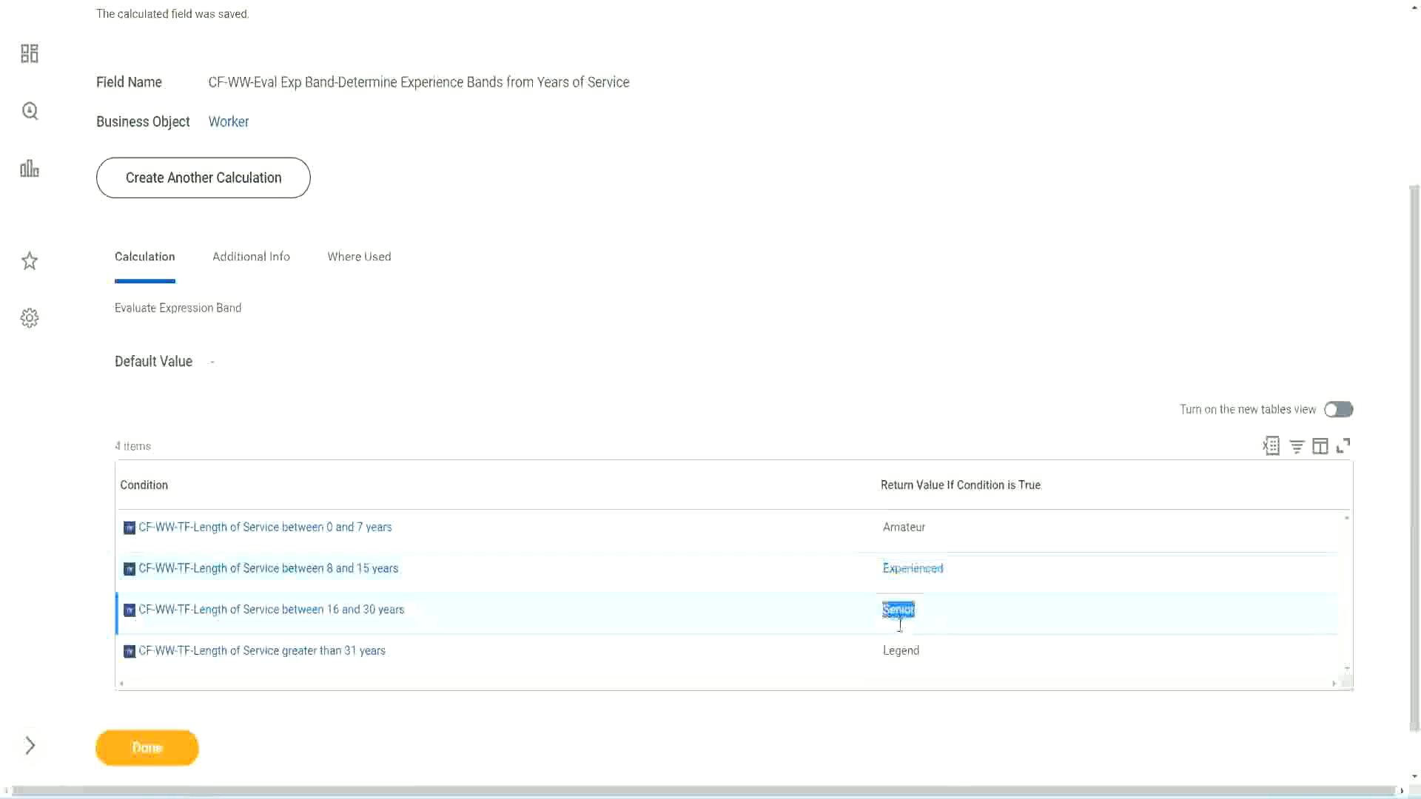
{"action": "left_click", "coordinate": [904, 647]}
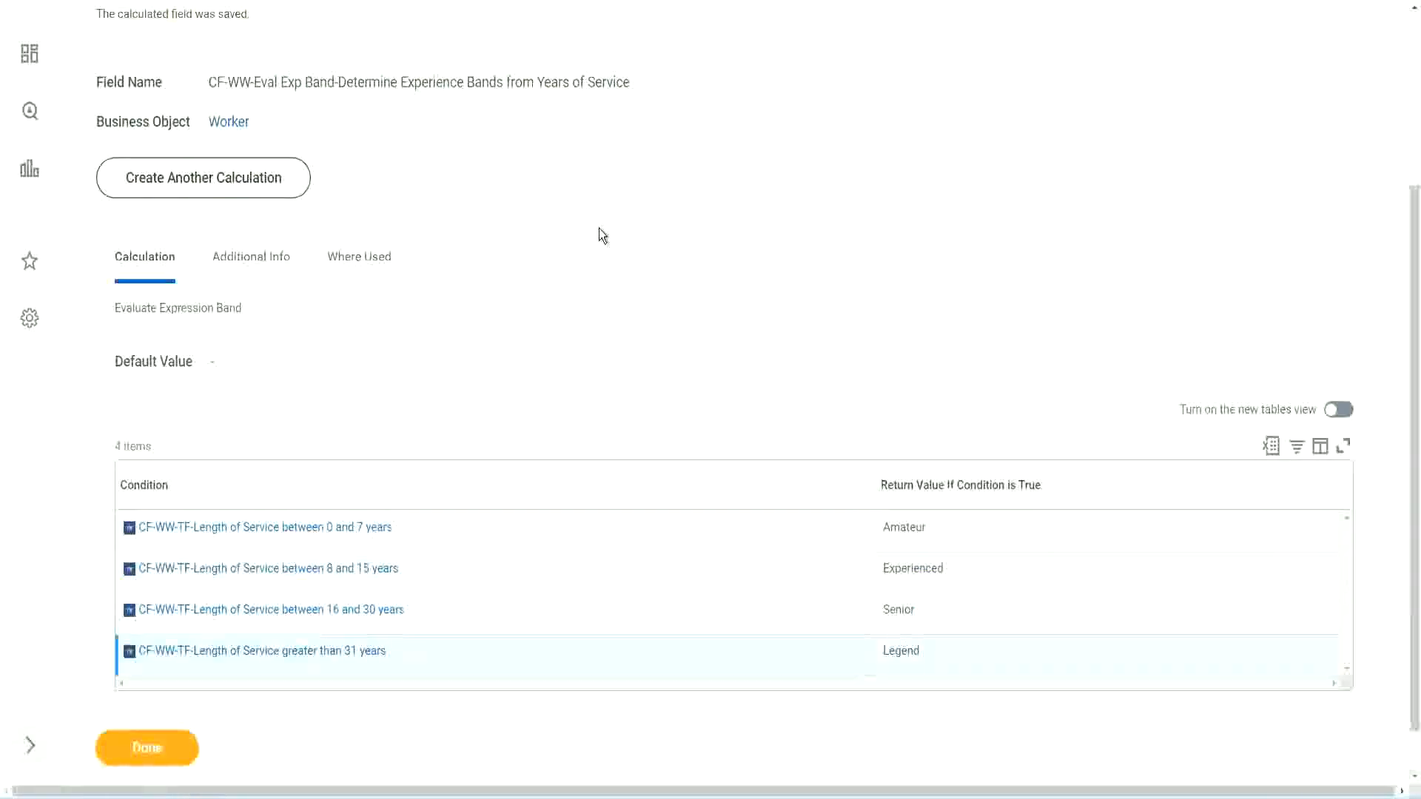
{"action": "scroll", "coordinate": [603, 235], "scroll_direction": "up", "scroll_amount": 3}
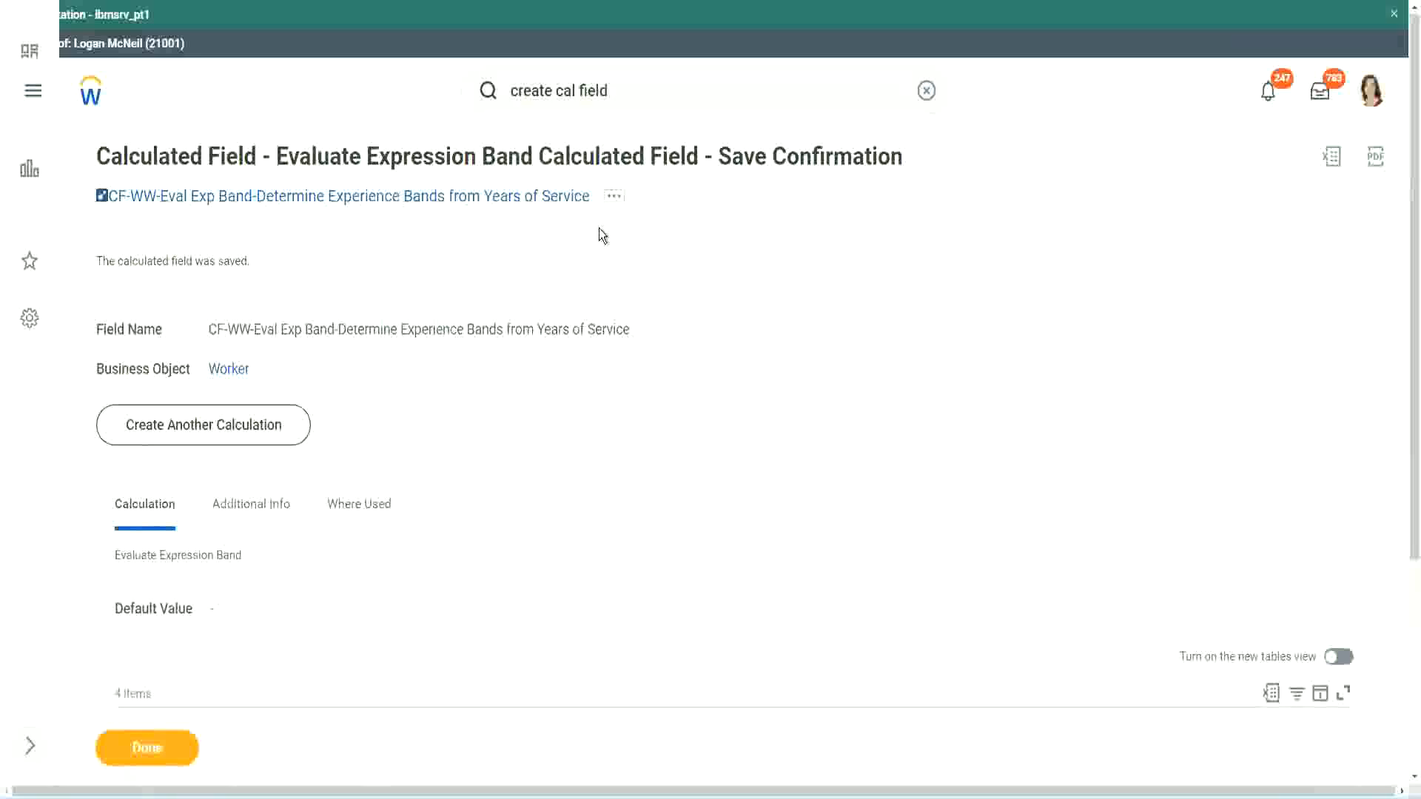
{"action": "right_click", "coordinate": [465, 202]}
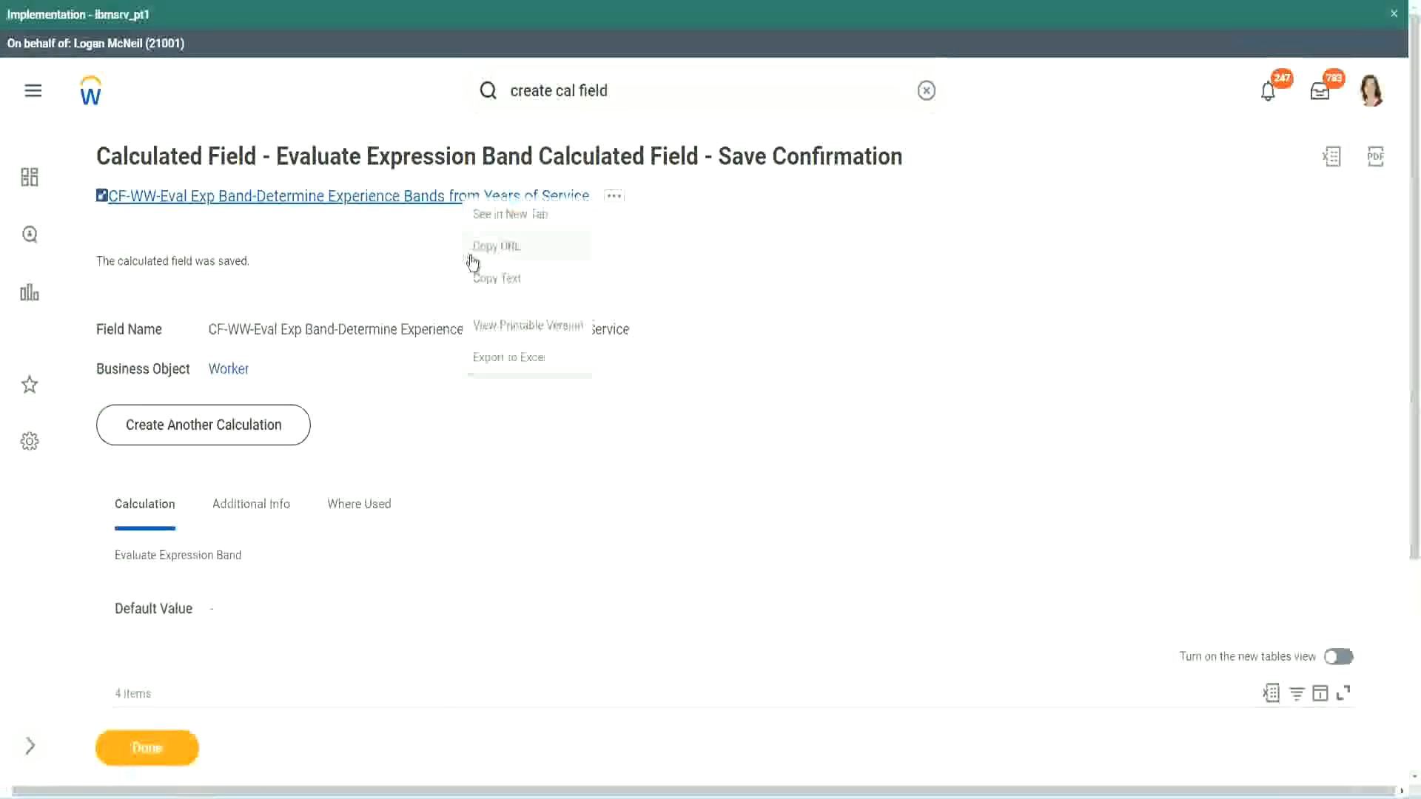
{"action": "left_click", "coordinate": [480, 279]}
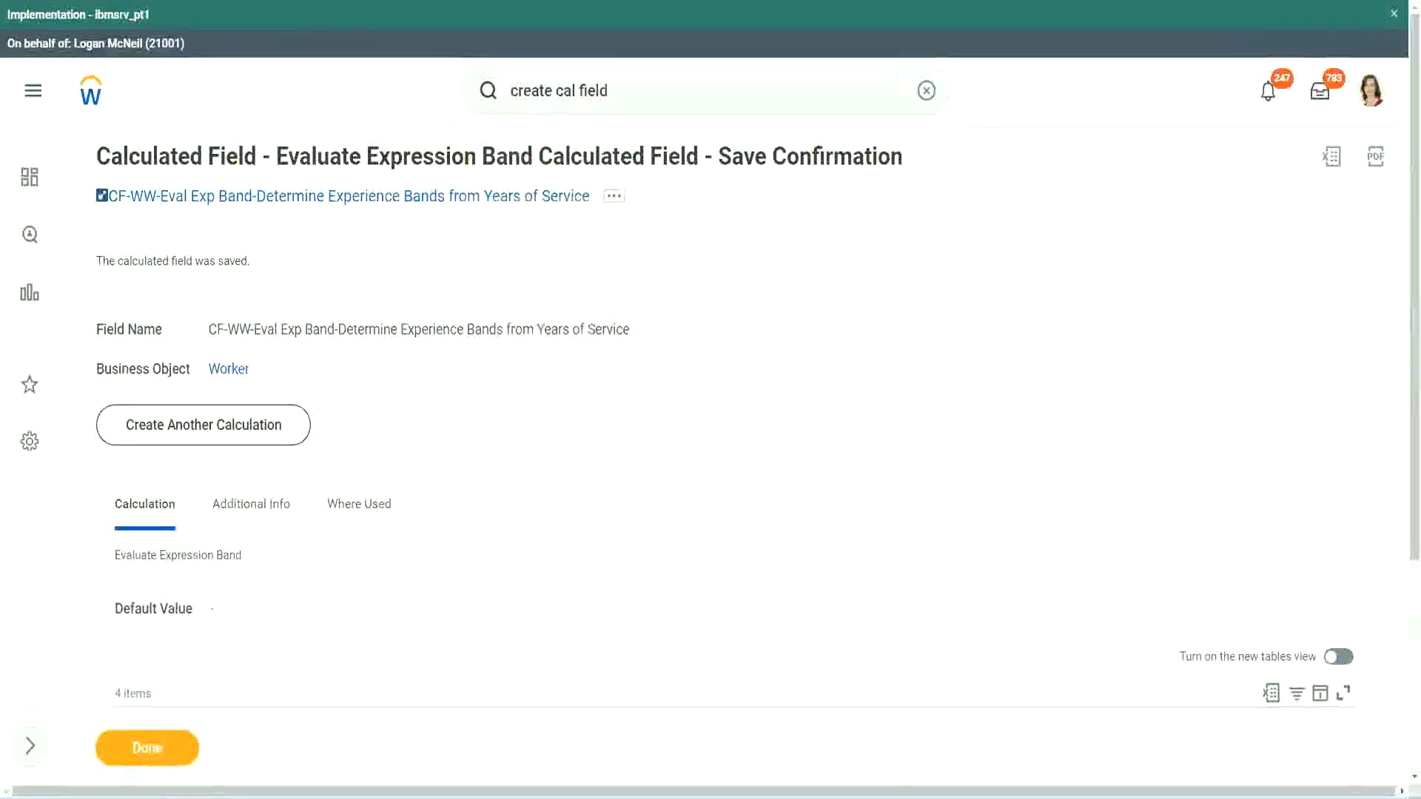
Step: Review the saved field's conditions and return values against the experience band notes in Notepad++ and return to Workday
{"action": "scroll", "coordinate": [470, 572], "scroll_direction": "down", "scroll_amount": 2}
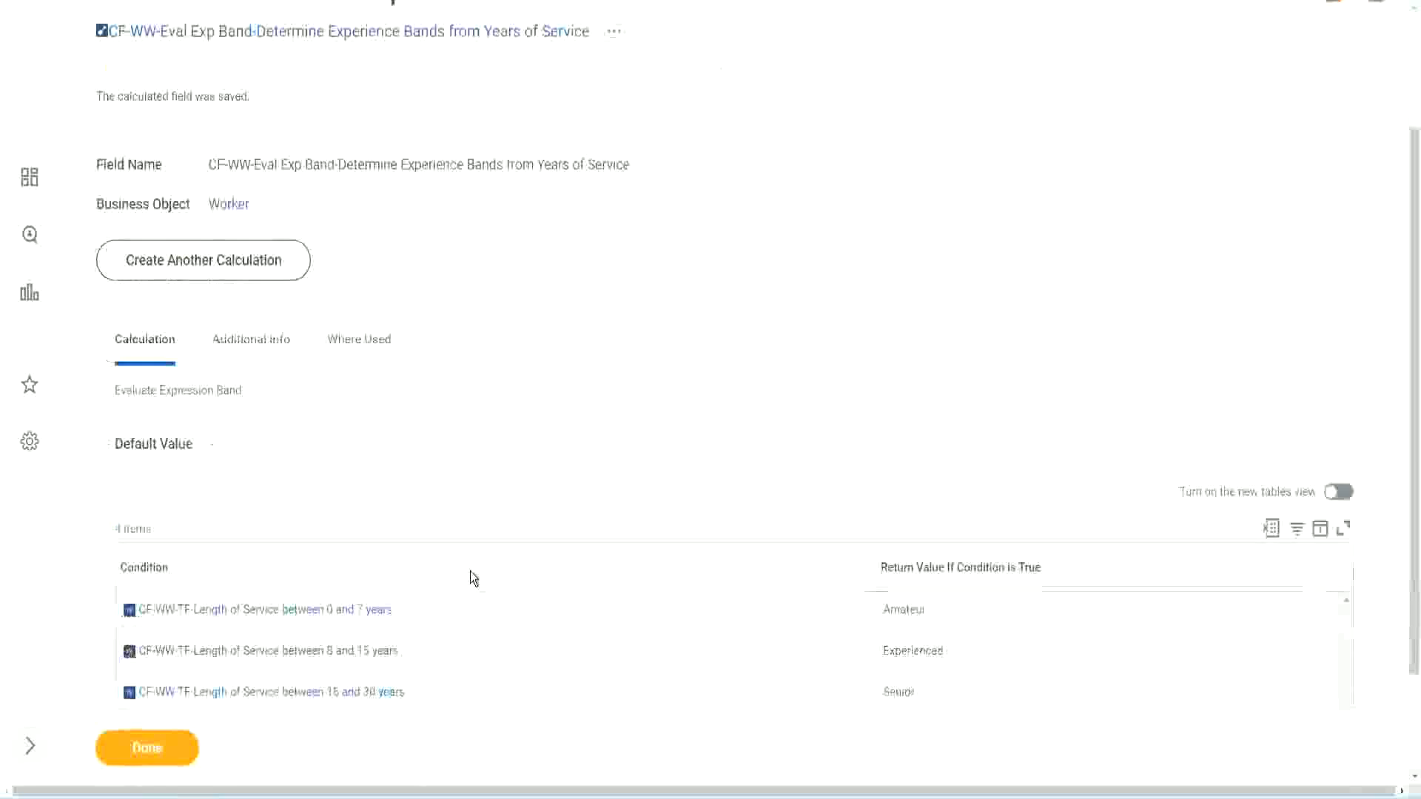
{"action": "scroll", "coordinate": [469, 571], "scroll_direction": "down", "scroll_amount": 1}
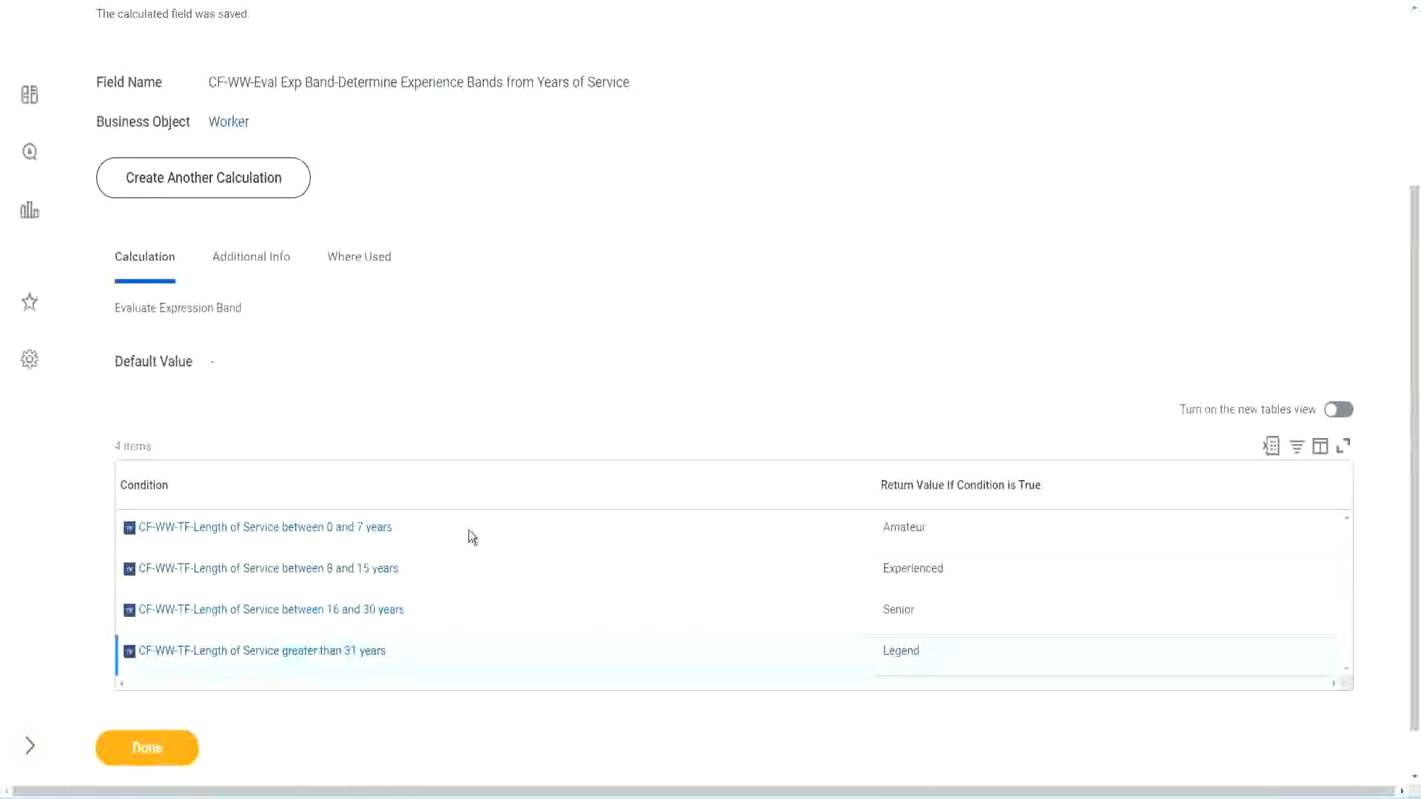
{"action": "scroll", "coordinate": [495, 330], "scroll_direction": "up", "scroll_amount": 2}
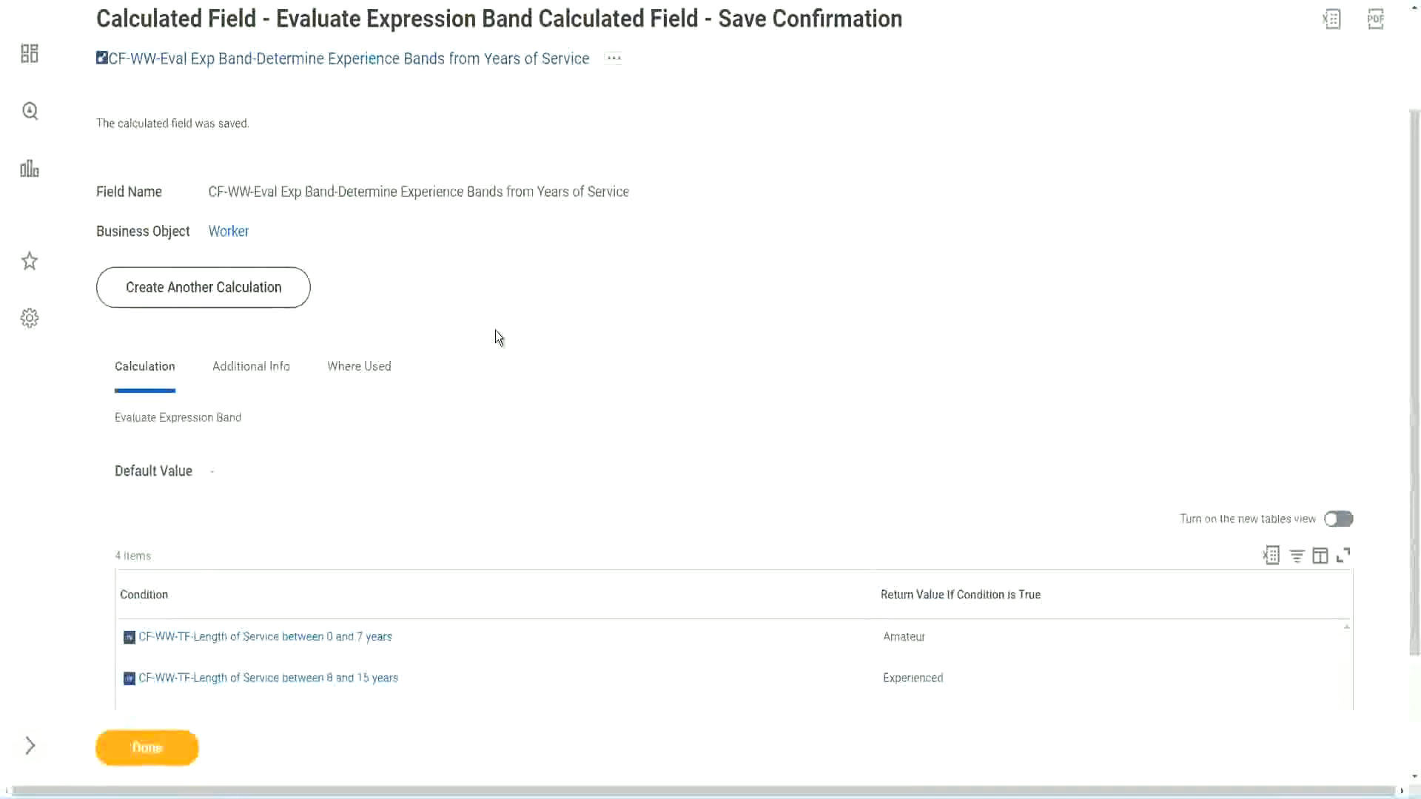
{"action": "scroll", "coordinate": [495, 330], "scroll_direction": "down", "scroll_amount": 2}
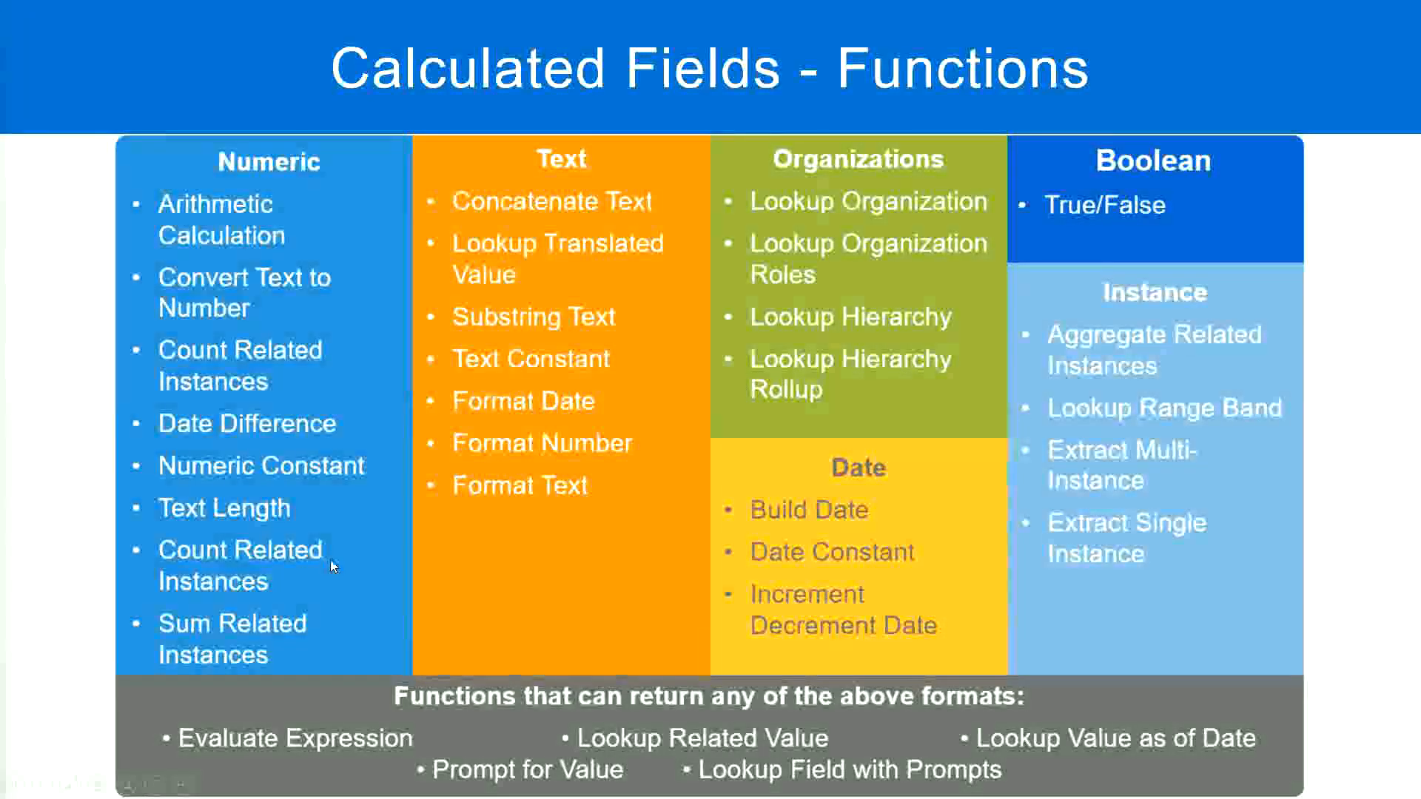
{"action": "key", "text": "alt+Tab"}
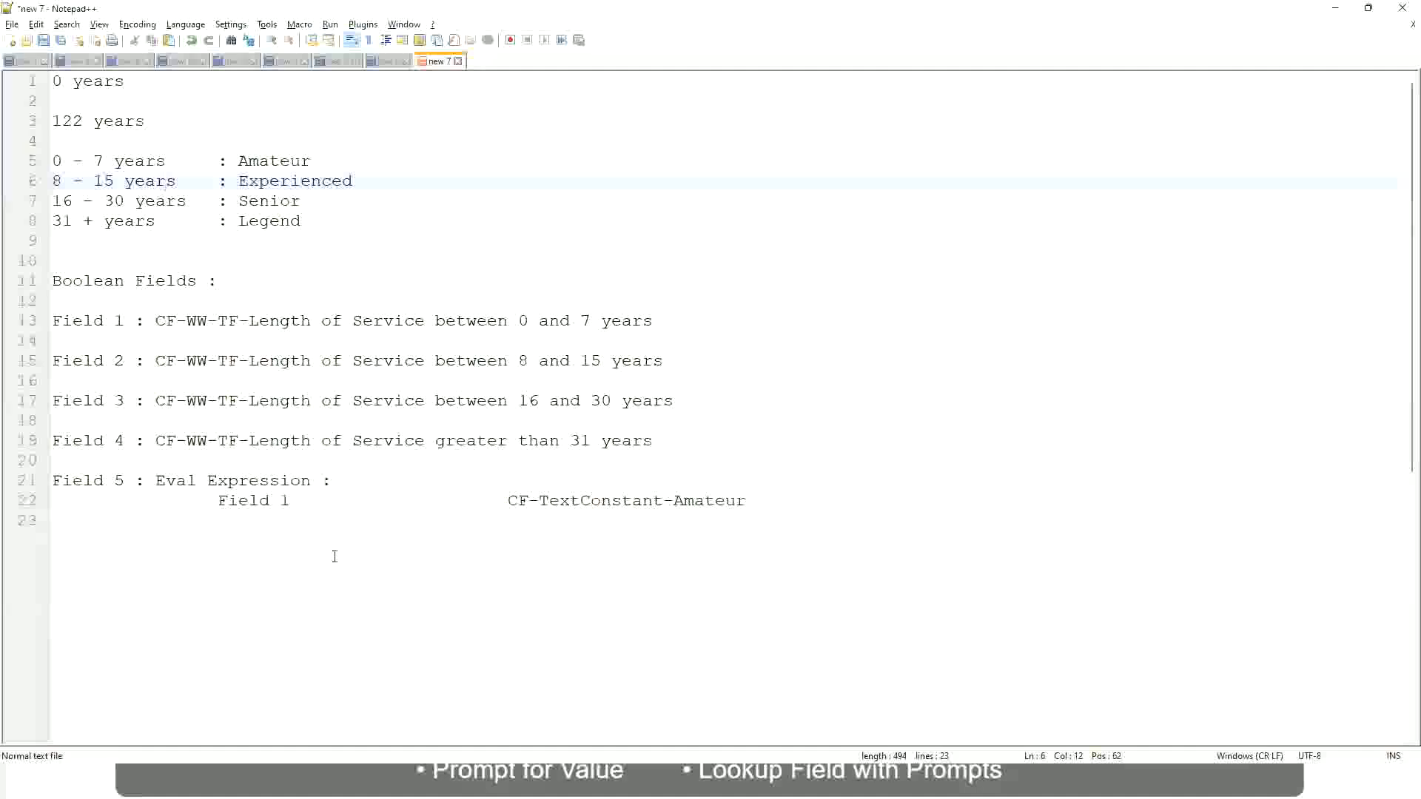
{"action": "key", "text": "alt+Tab"}
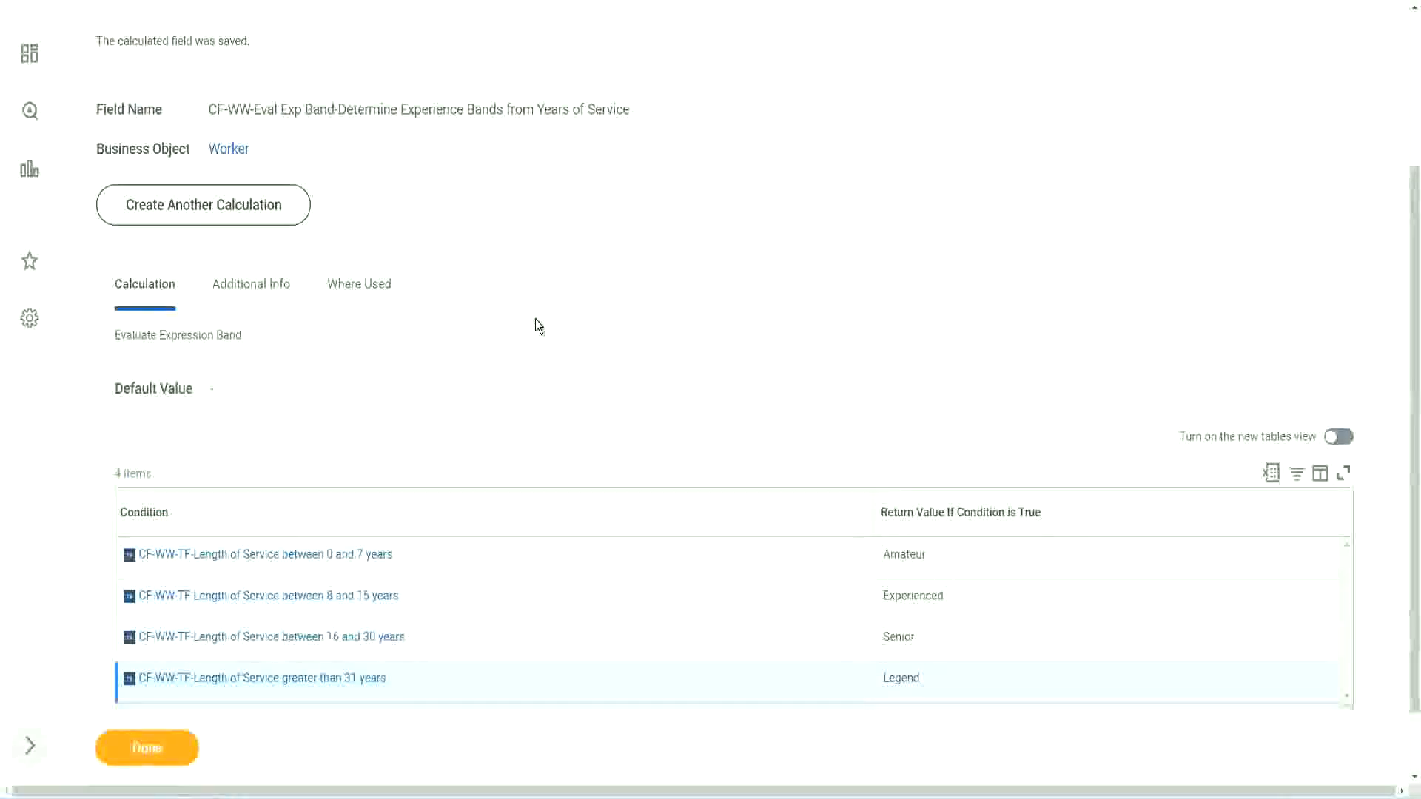
{"action": "scroll", "coordinate": [538, 327], "scroll_direction": "up", "scroll_amount": 3}
{"action": "scroll", "coordinate": [538, 327], "scroll_direction": "down", "scroll_amount": 4}
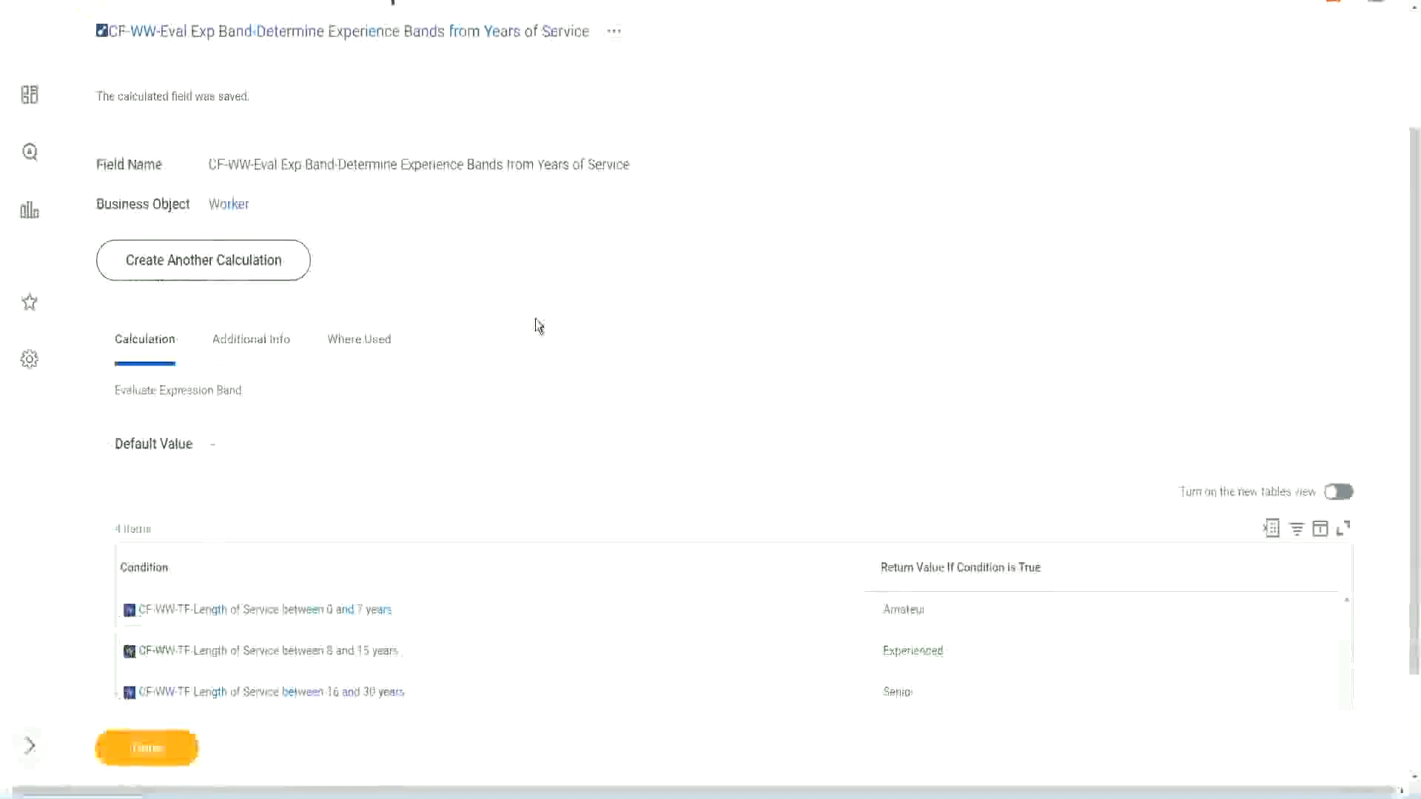
Step: Close the save confirmation and open the WW Employee Details custom report for editing at its columns table
{"action": "left_click", "coordinate": [165, 745]}
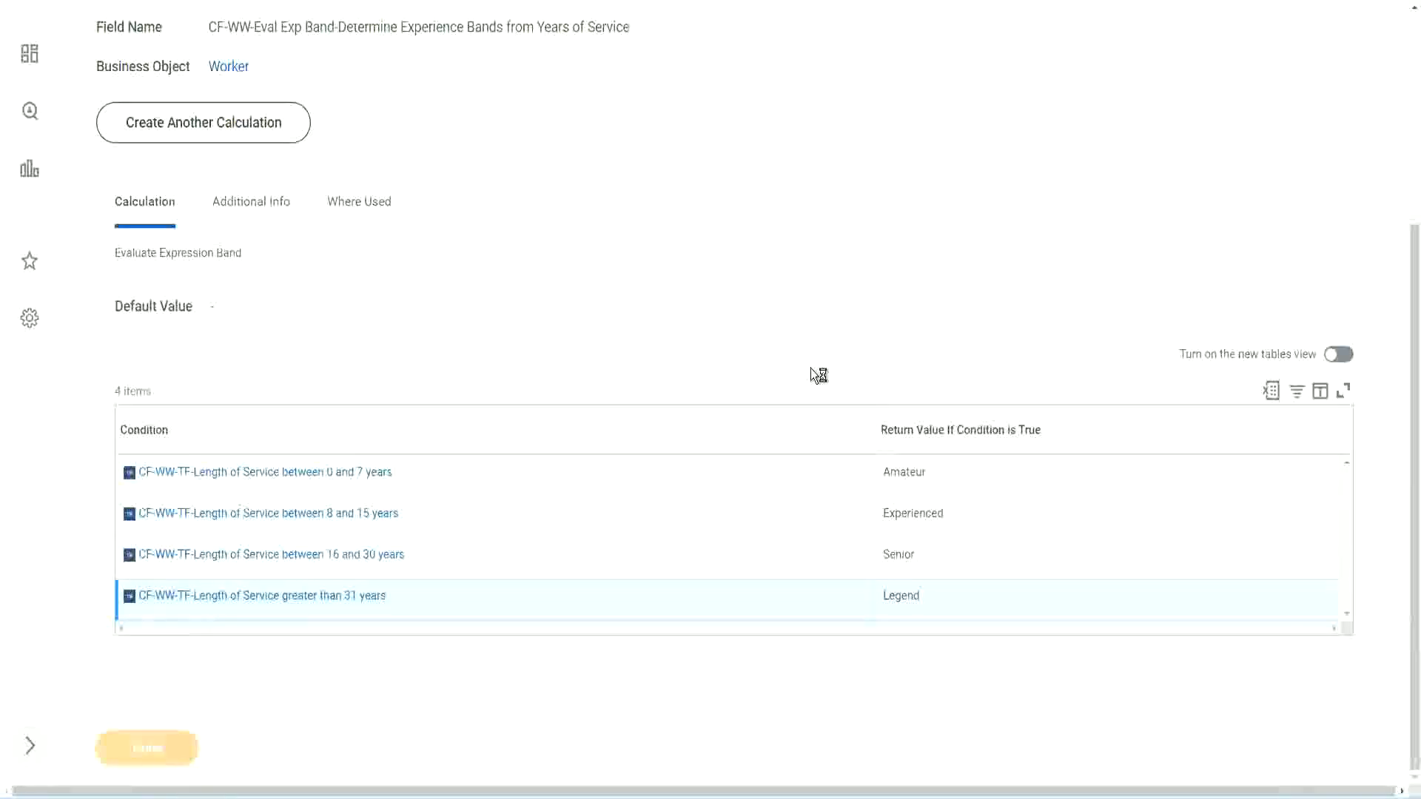
{"action": "scroll", "coordinate": [636, 330], "scroll_direction": "down", "scroll_amount": 3}
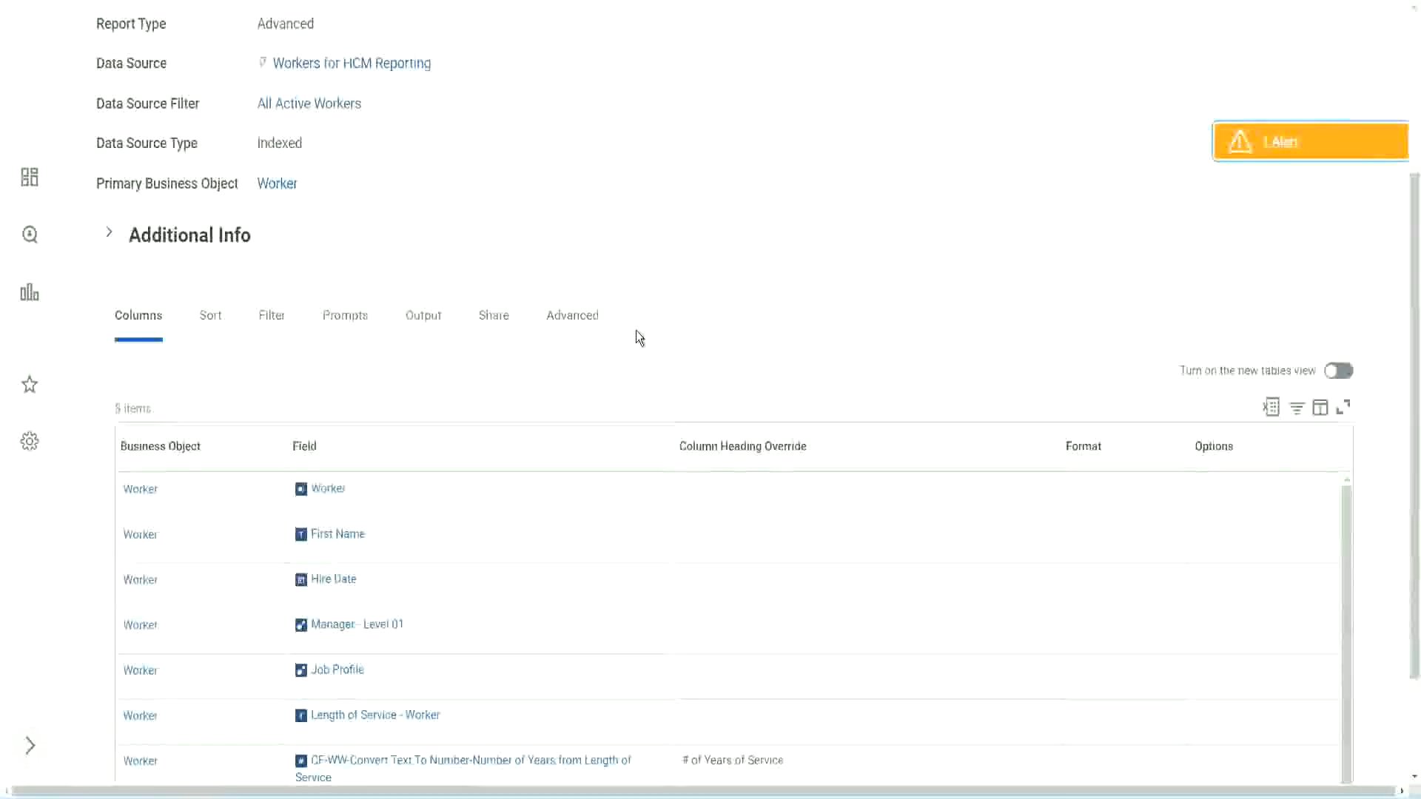
{"action": "scroll", "coordinate": [636, 338], "scroll_direction": "up", "scroll_amount": 3}
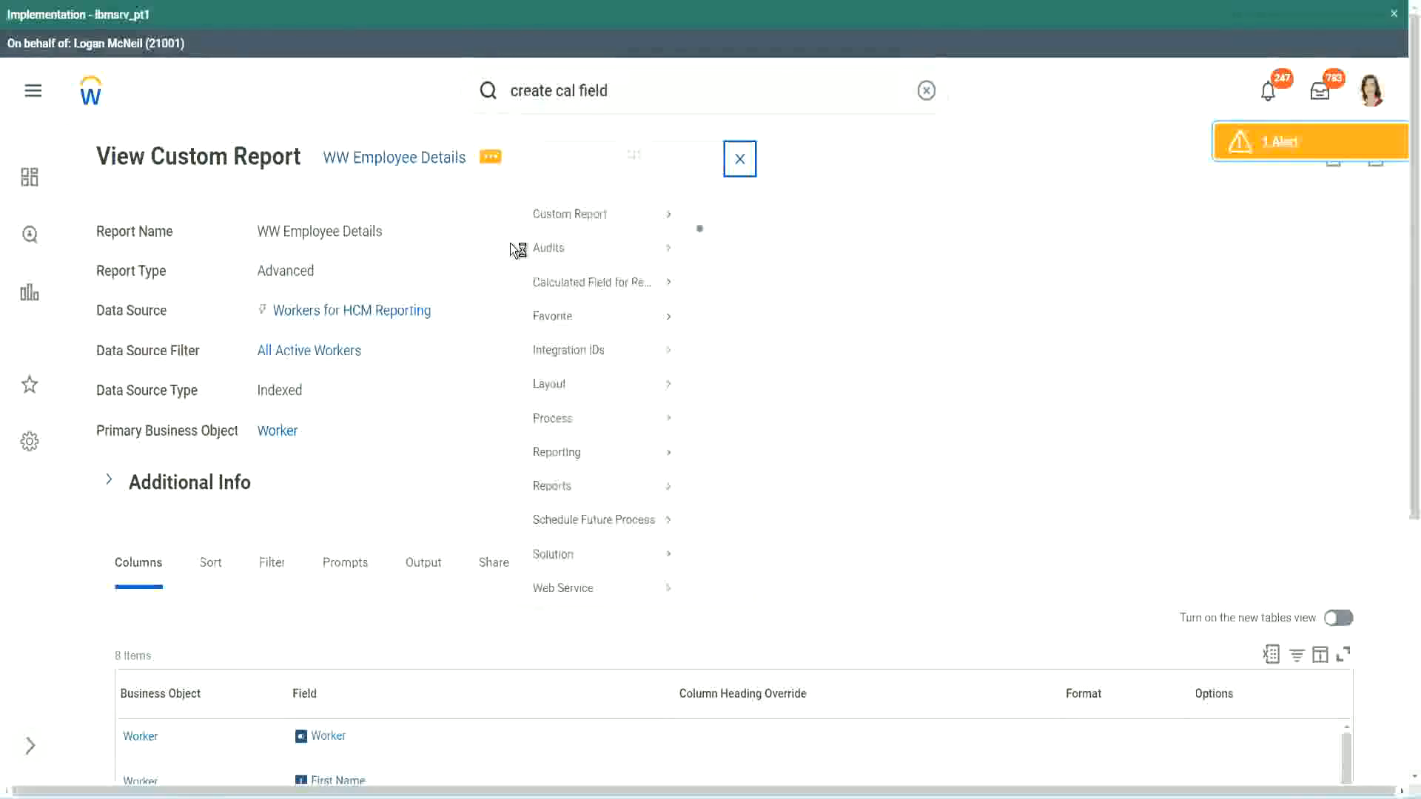
{"action": "mouse_move", "coordinate": [572, 236]}
{"action": "left_click", "coordinate": [716, 241]}
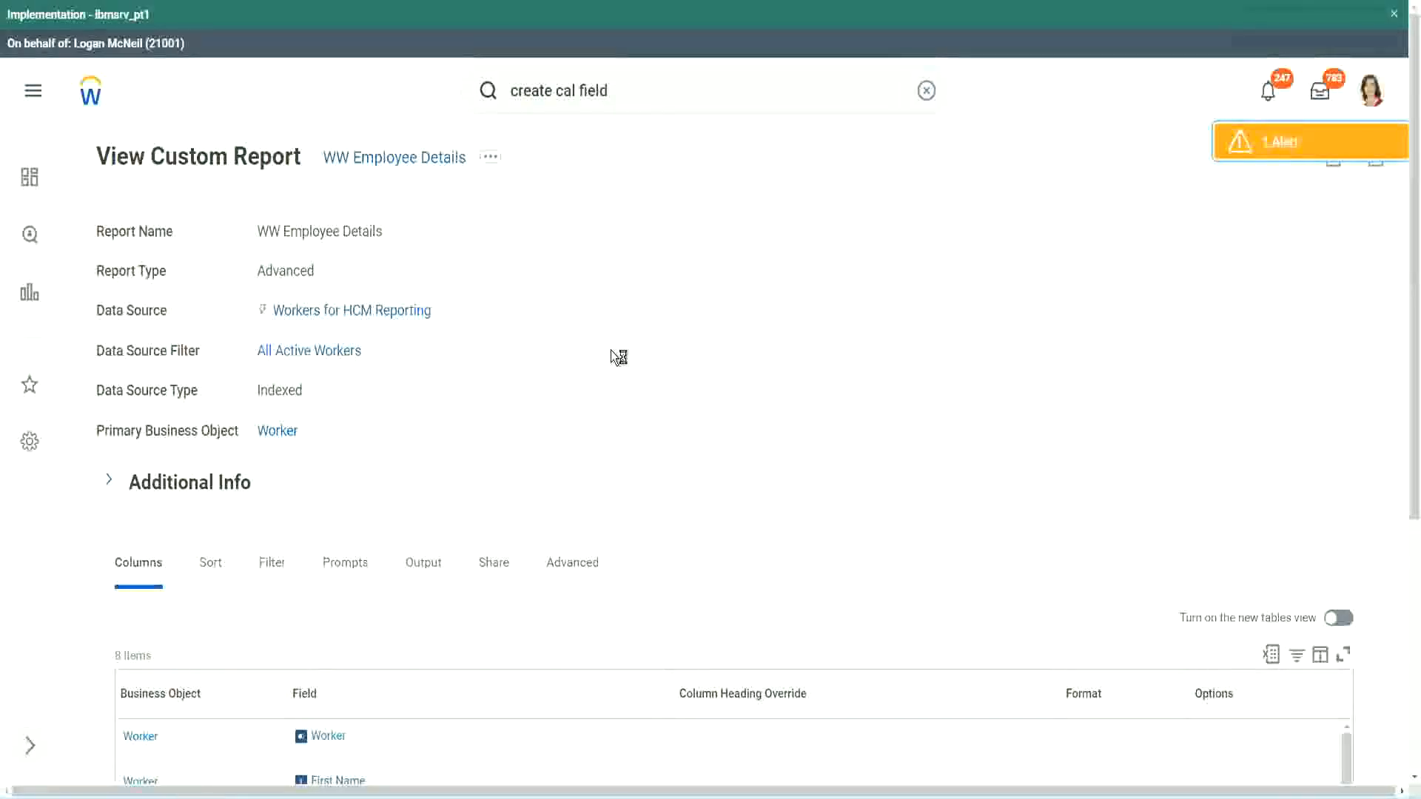
{"action": "scroll", "coordinate": [610, 349], "scroll_direction": "down", "scroll_amount": 1}
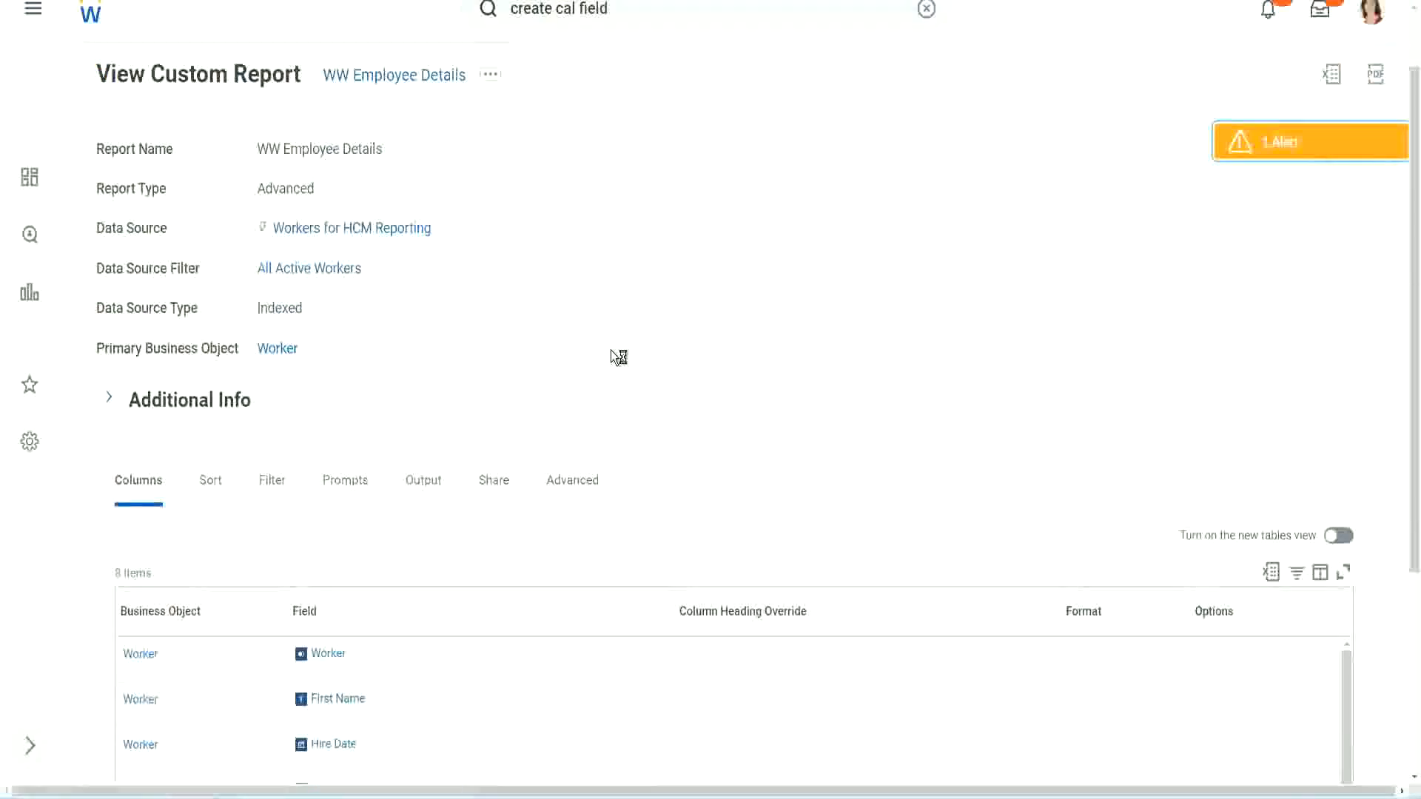
{"action": "scroll", "coordinate": [618, 358], "scroll_direction": "down", "scroll_amount": 4}
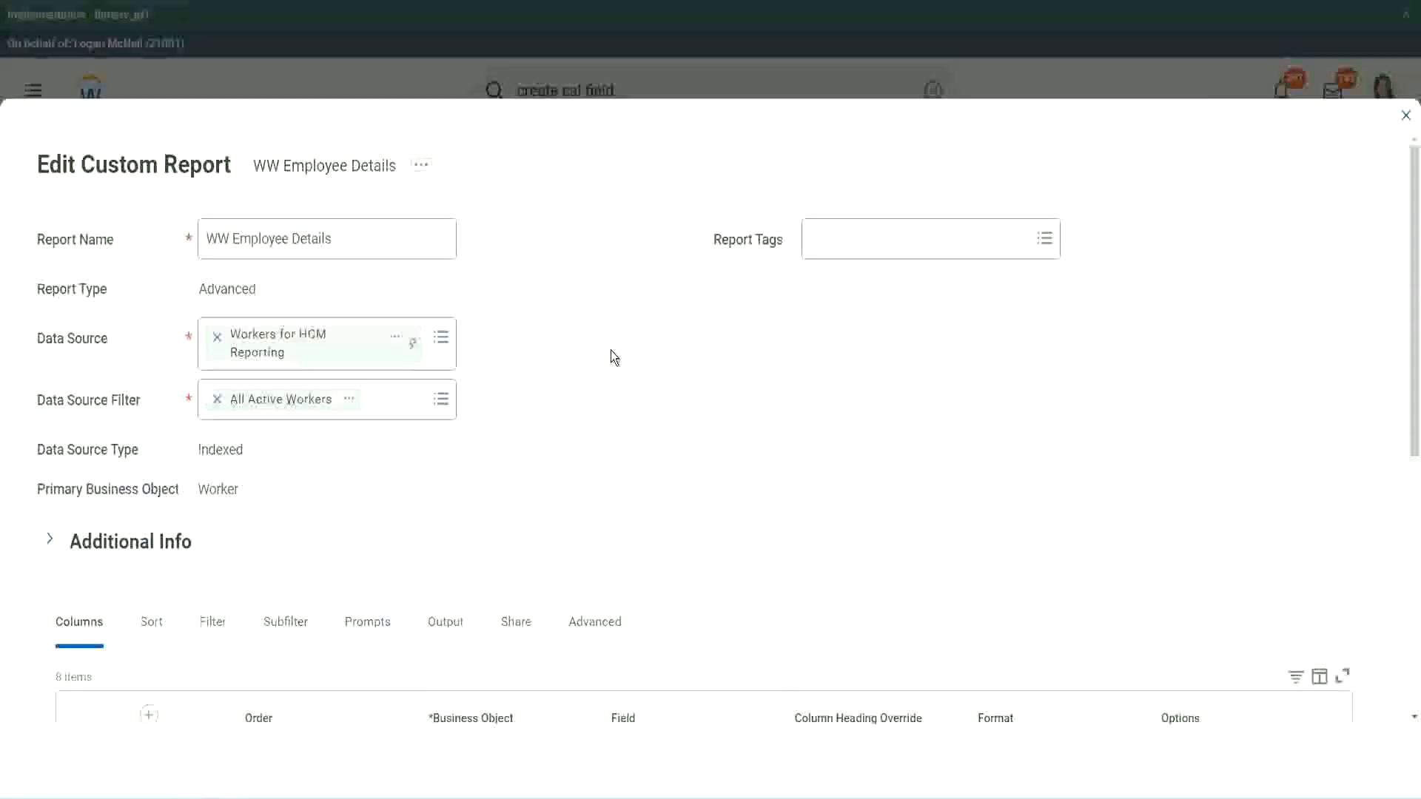
{"action": "scroll", "coordinate": [611, 357], "scroll_direction": "down", "scroll_amount": 8}
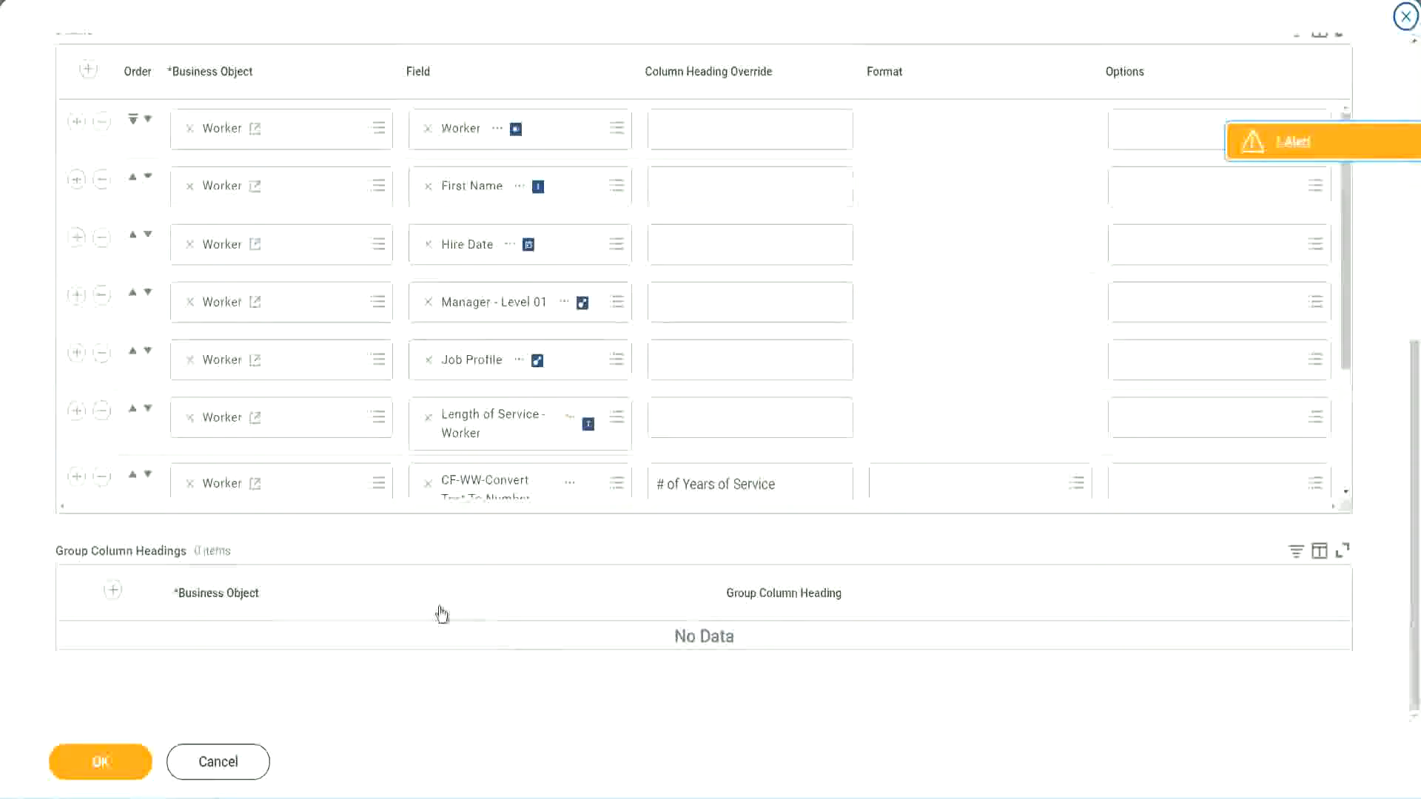
Step: Add a Worker column below the Experience Bands column and search its field with the copied calculated field name
{"action": "scroll", "coordinate": [252, 406], "scroll_direction": "down", "scroll_amount": 3}
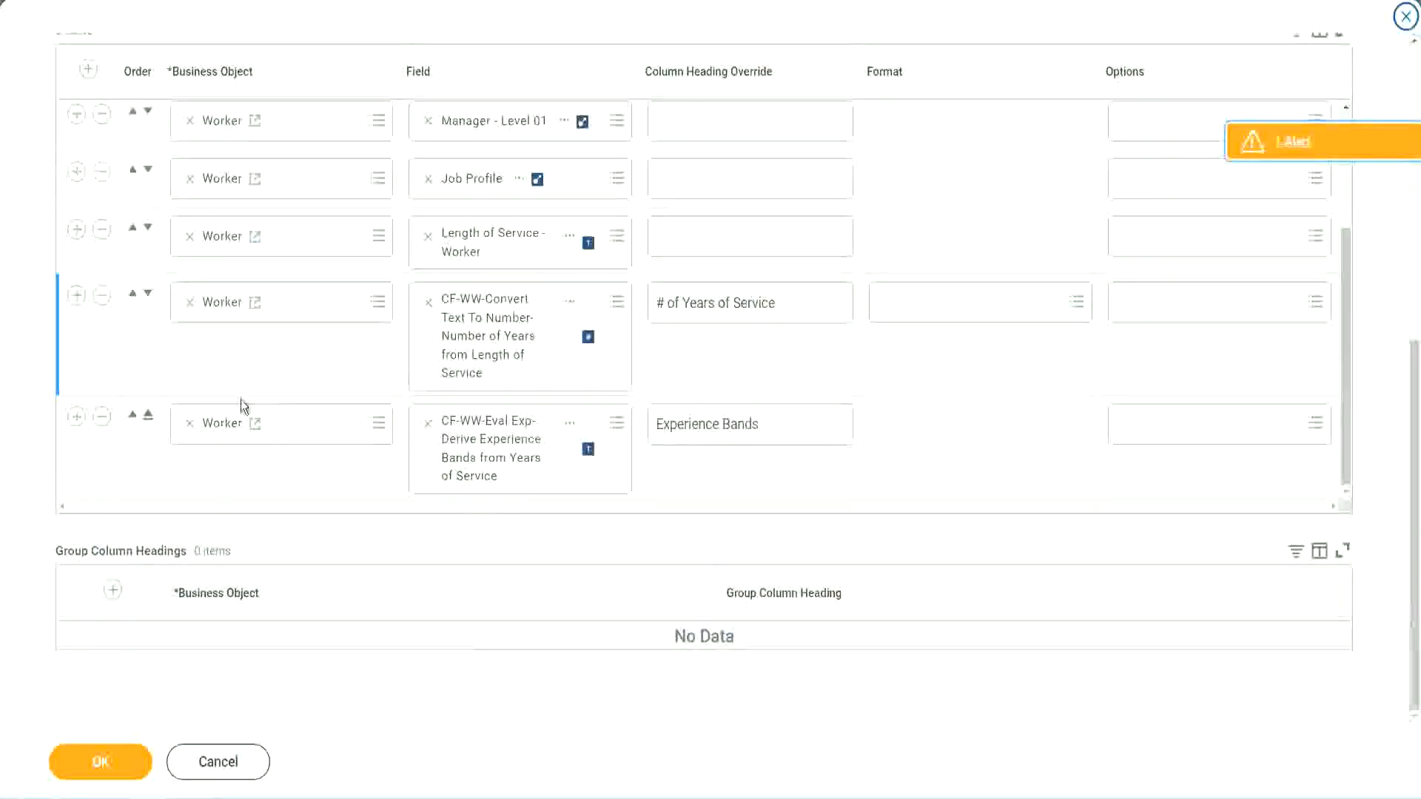
{"action": "left_click", "coordinate": [77, 417]}
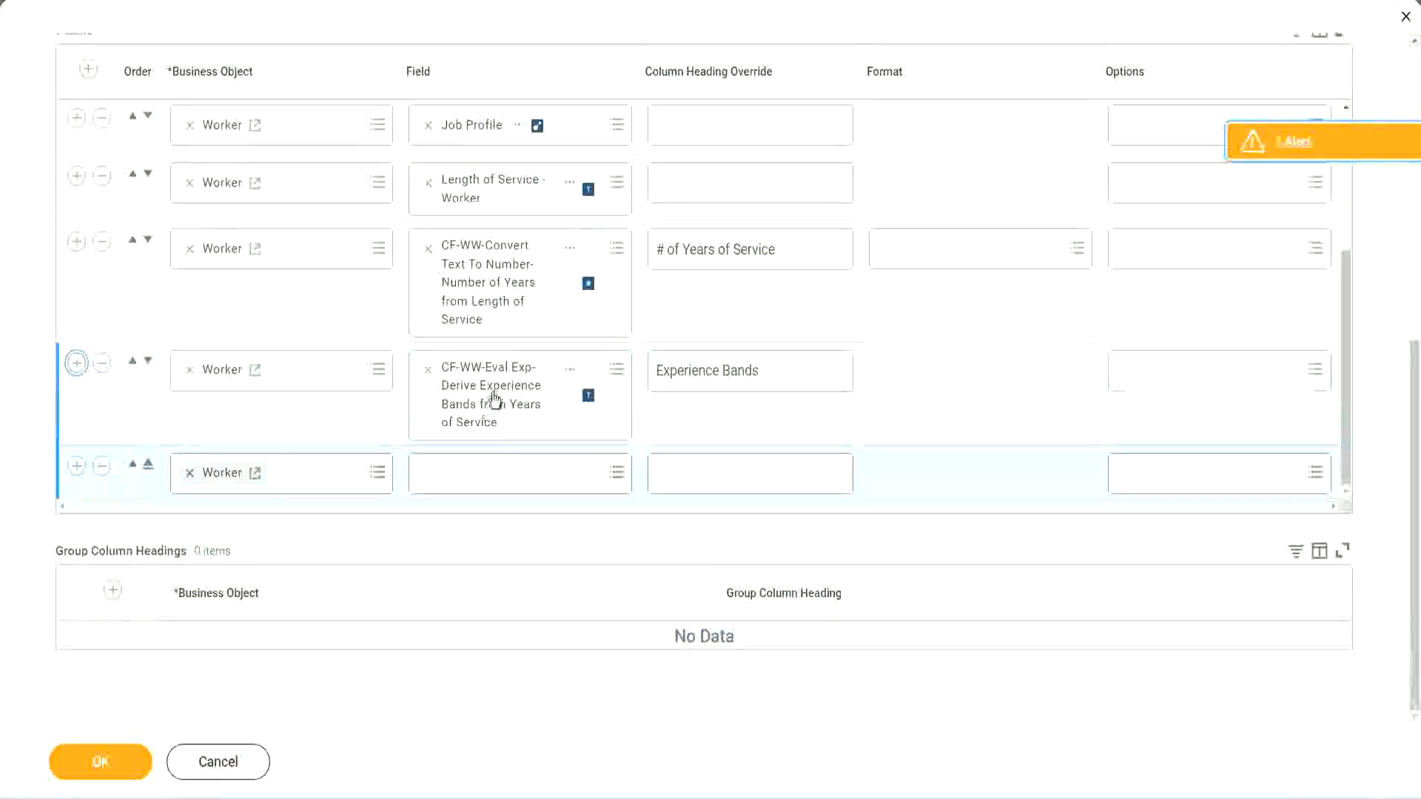
{"action": "right_click", "coordinate": [494, 404]}
{"action": "left_click", "coordinate": [535, 475]}
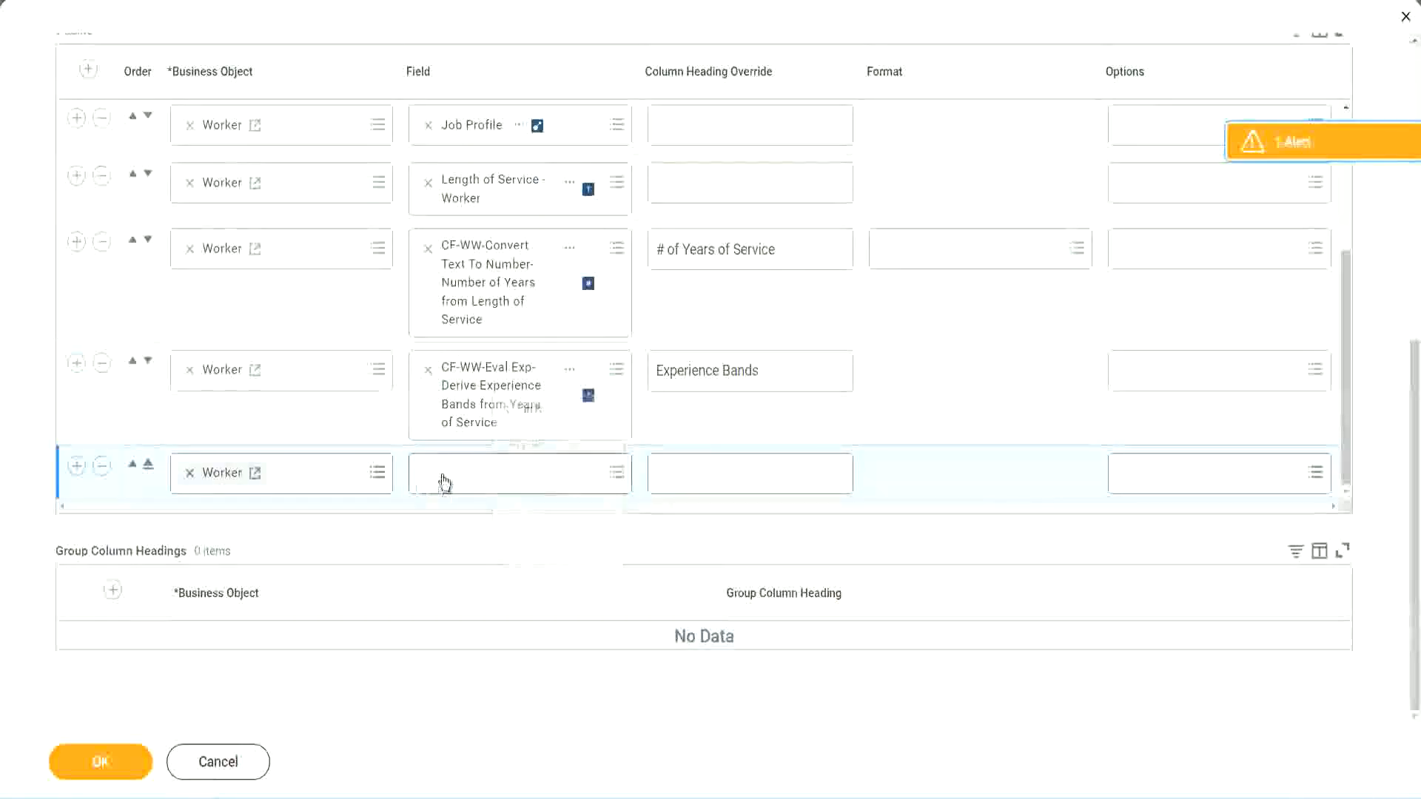
{"action": "left_click", "coordinate": [530, 482]}
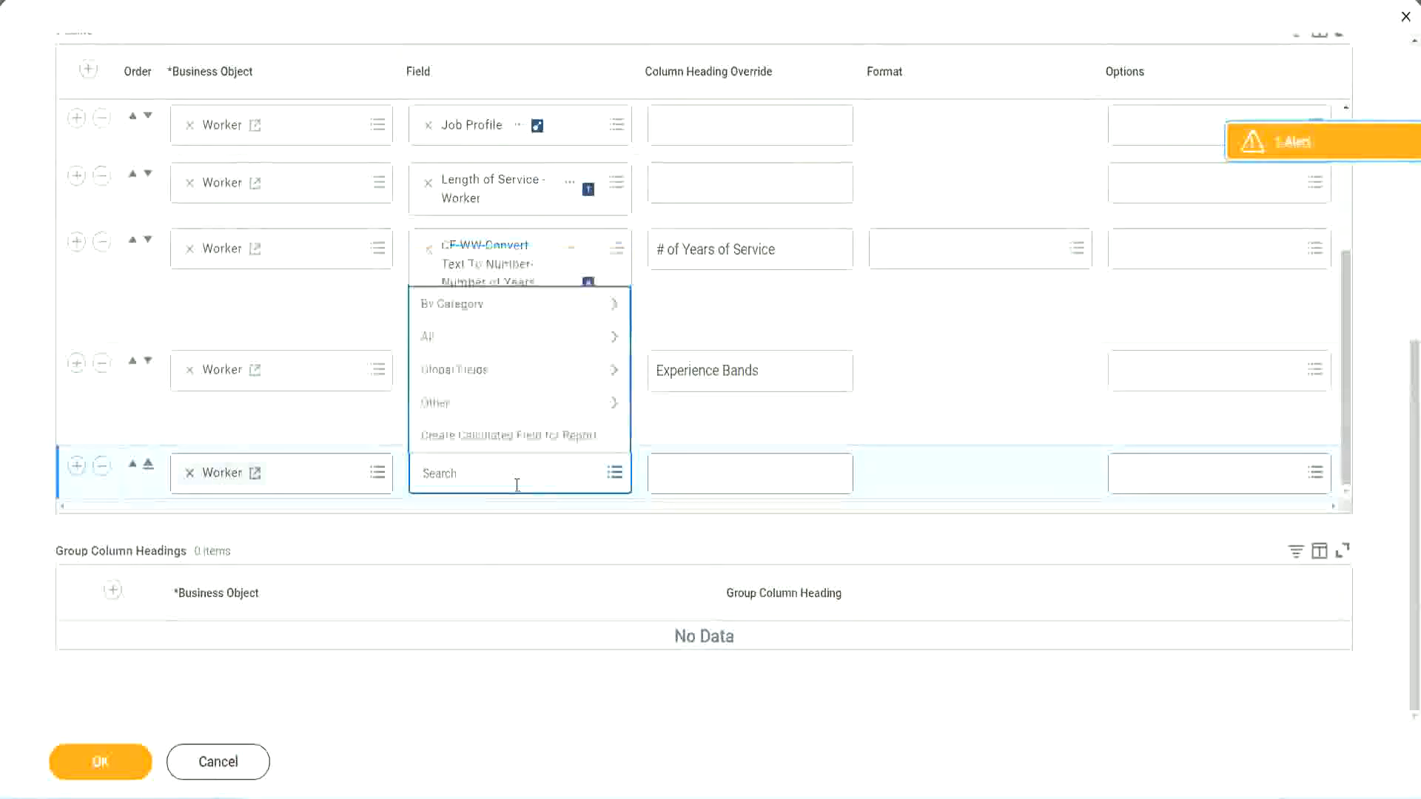
{"action": "key", "text": "ctrl+v"}
{"action": "key", "text": "Return"}
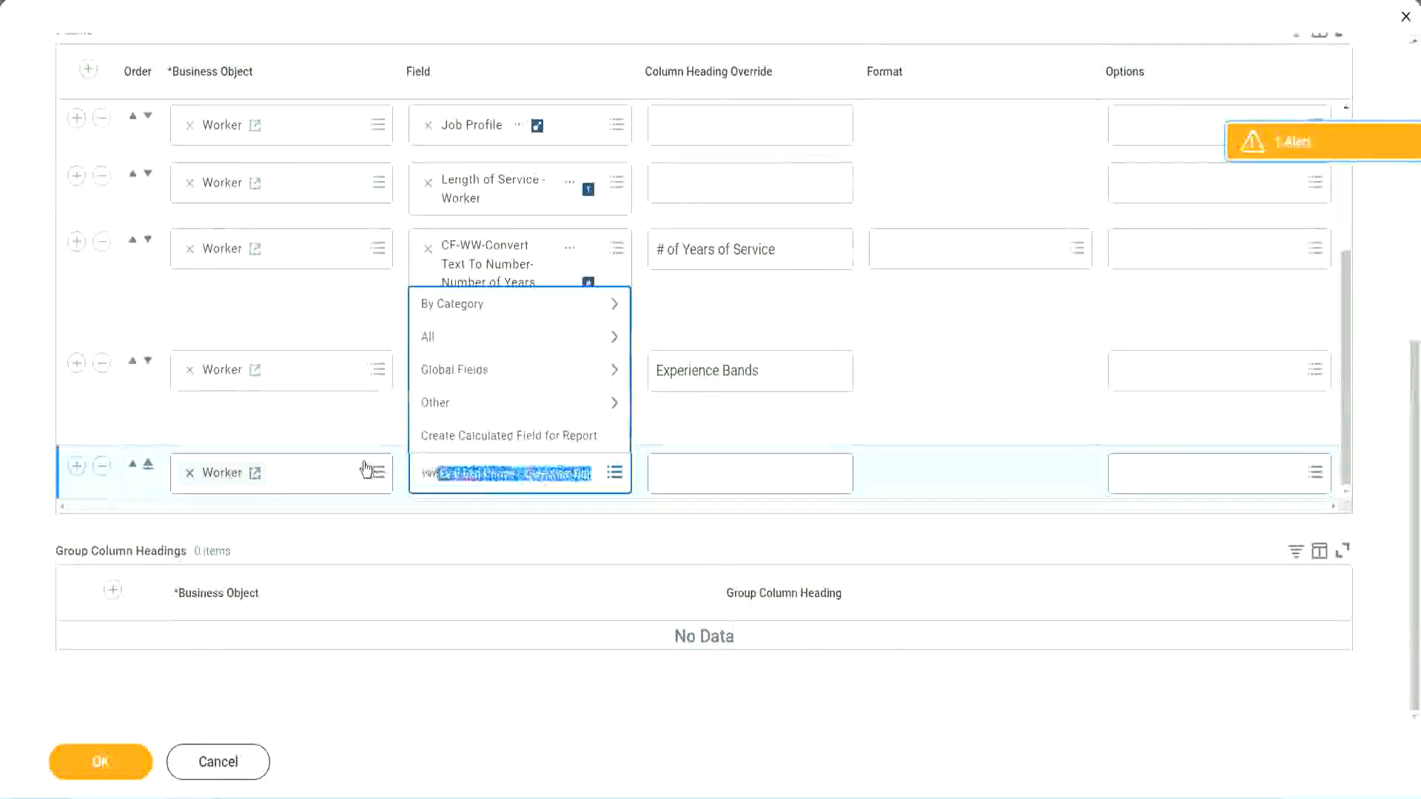
Step: Shorten the field search to "CF-WW-Eval Exp Band" and select CF-WW-Eval Exp Band-Determine Experience Bands from Years of Service
{"action": "left_click", "coordinate": [530, 484]}
{"action": "key", "text": "BackSpace"}
{"action": "key", "text": "Delete"}
{"action": "key", "text": "Delete"}
{"action": "key", "text": "Delete"}
{"action": "key", "text": "Delete"}
{"action": "key", "text": "Delete"}
{"action": "key", "text": "Delete"}
{"action": "key", "text": "Delete"}
{"action": "key", "text": "Delete"}
{"action": "key", "text": "Delete"}
{"action": "key", "text": "Delete"}
{"action": "key", "text": "Delete"}
{"action": "key", "text": "Delete"}
{"action": "key", "text": "Delete"}
{"action": "key", "text": "Delete"}
{"action": "key", "text": "Delete"}
{"action": "key", "text": "Delete"}
{"action": "key", "text": "Delete"}
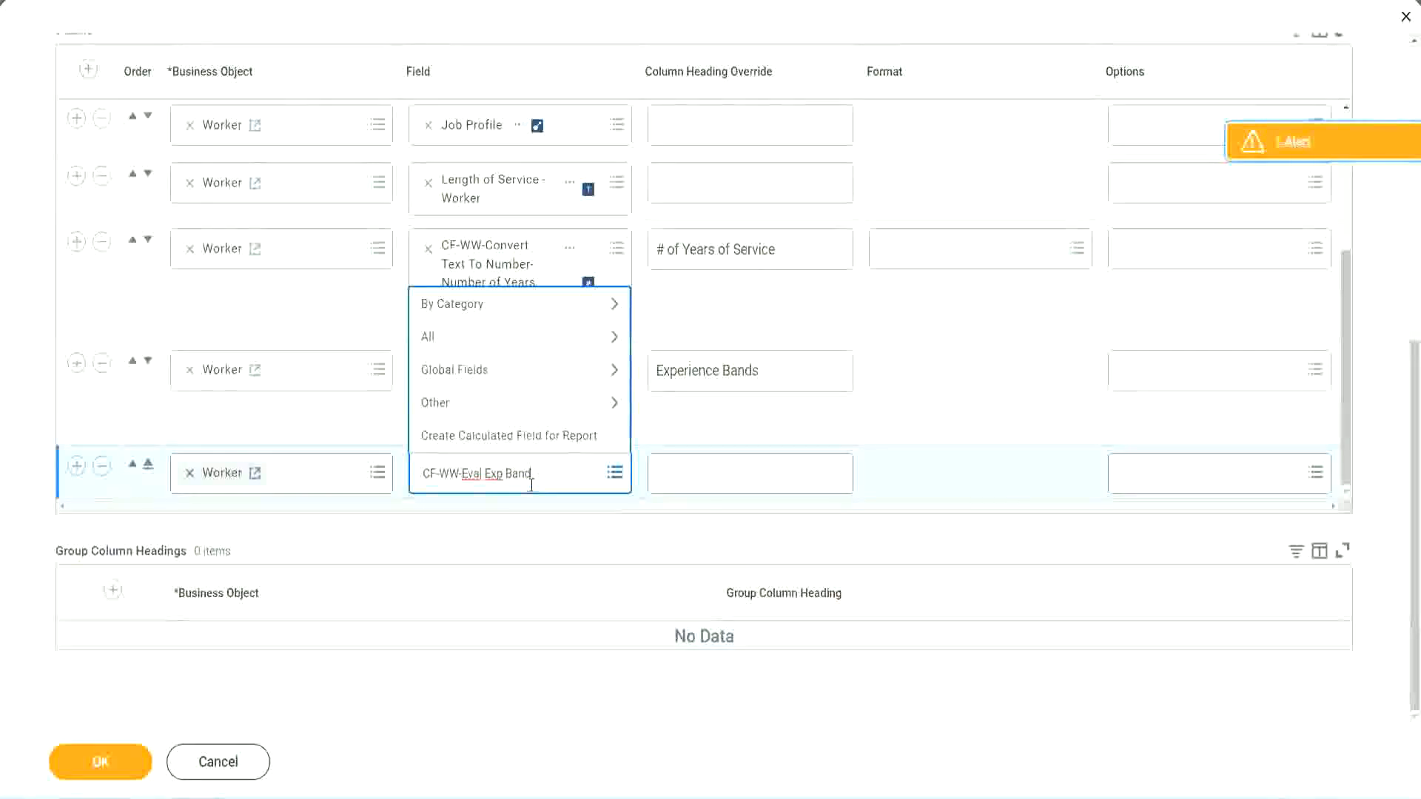
{"action": "key", "text": "Return"}
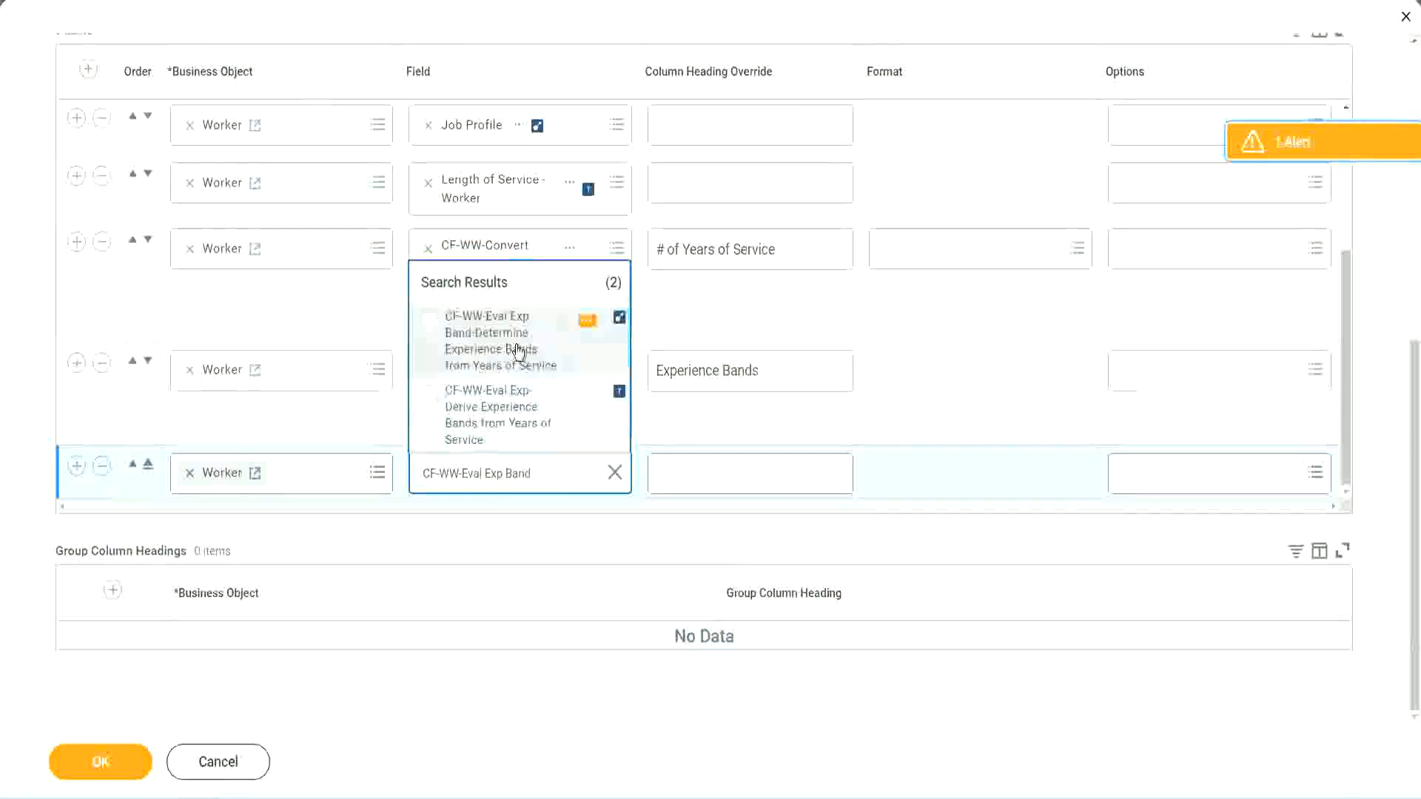
{"action": "left_click", "coordinate": [518, 350]}
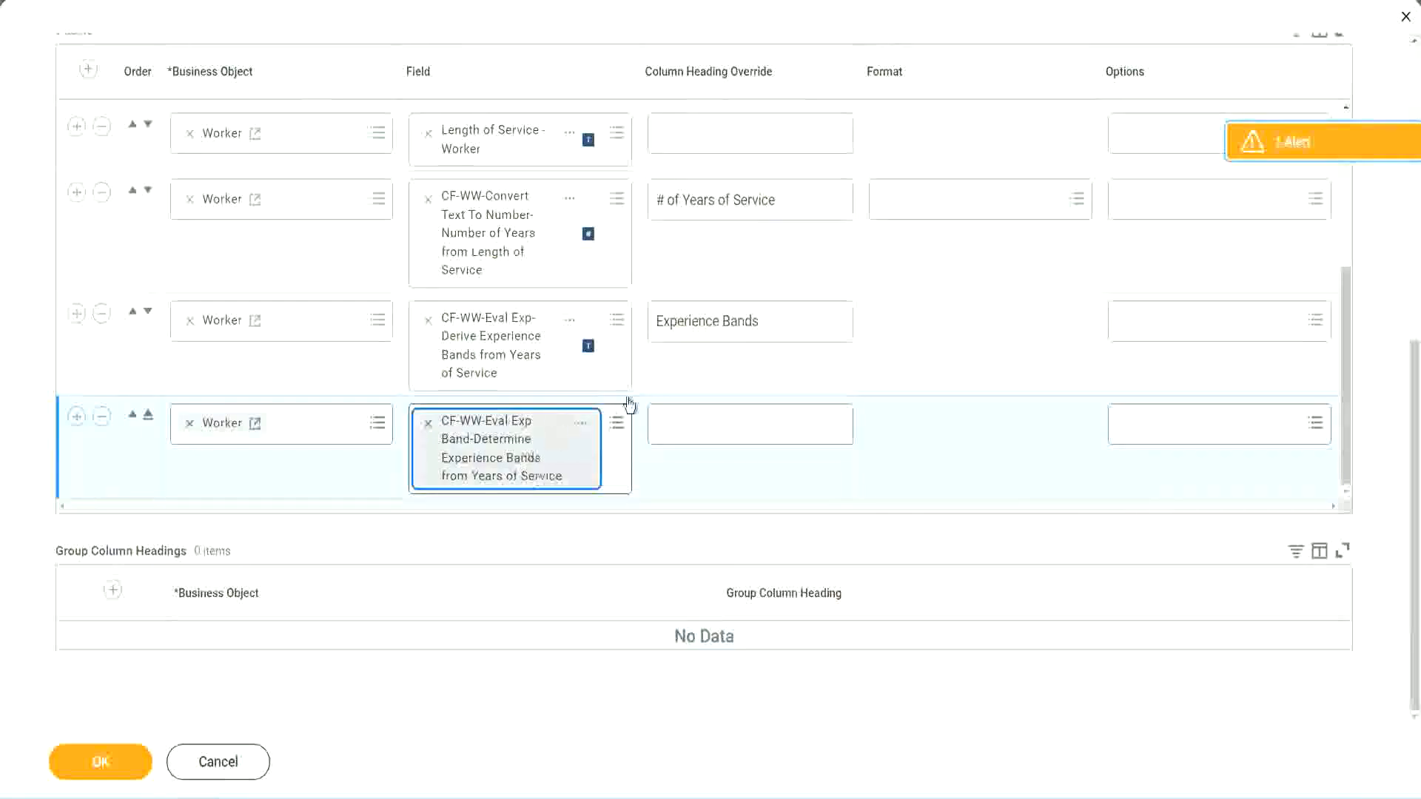
Step: Set the new column's heading override to "Experience Bands (Eval Exp Bands)", reusing the heading text of the column above
{"action": "left_click", "coordinate": [782, 322]}
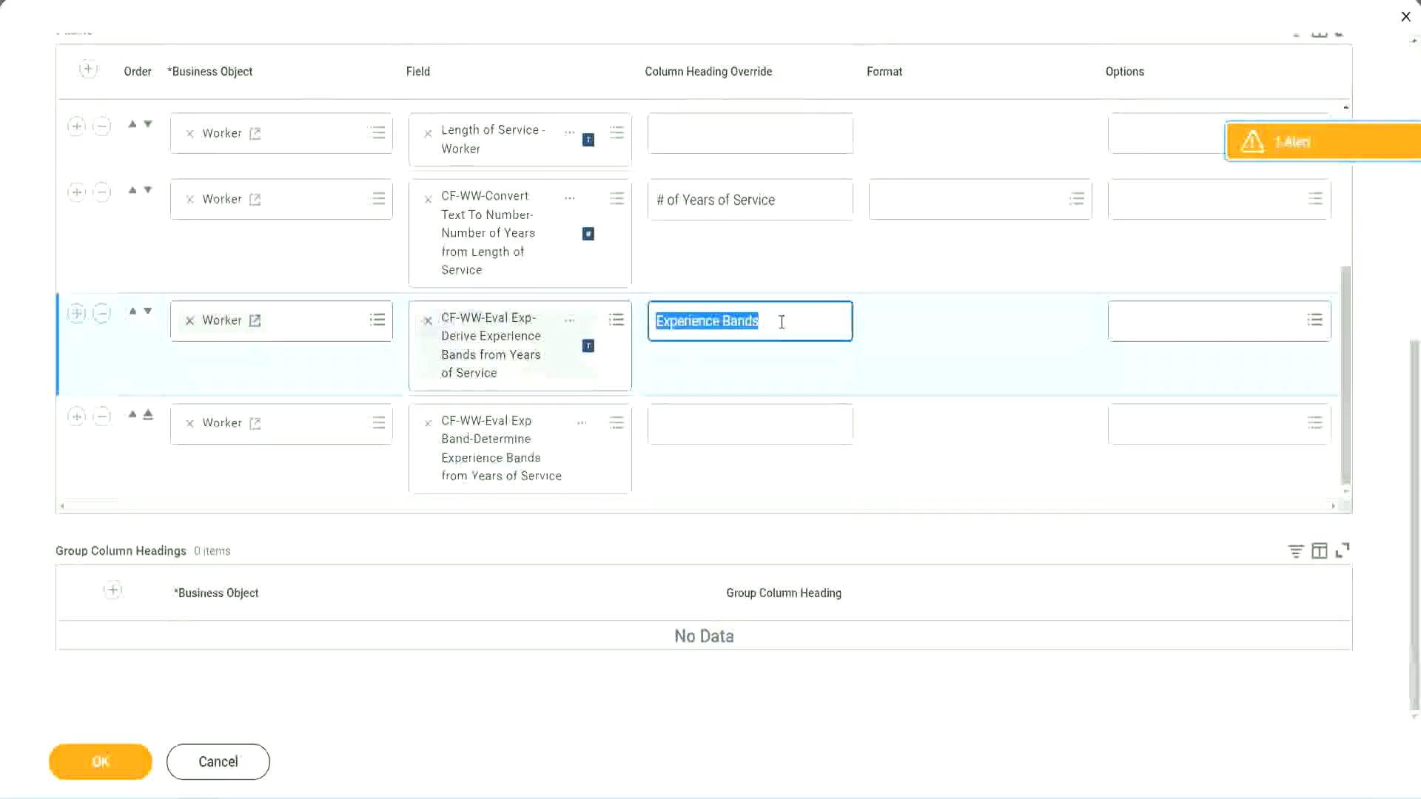
{"action": "left_click", "coordinate": [689, 423]}
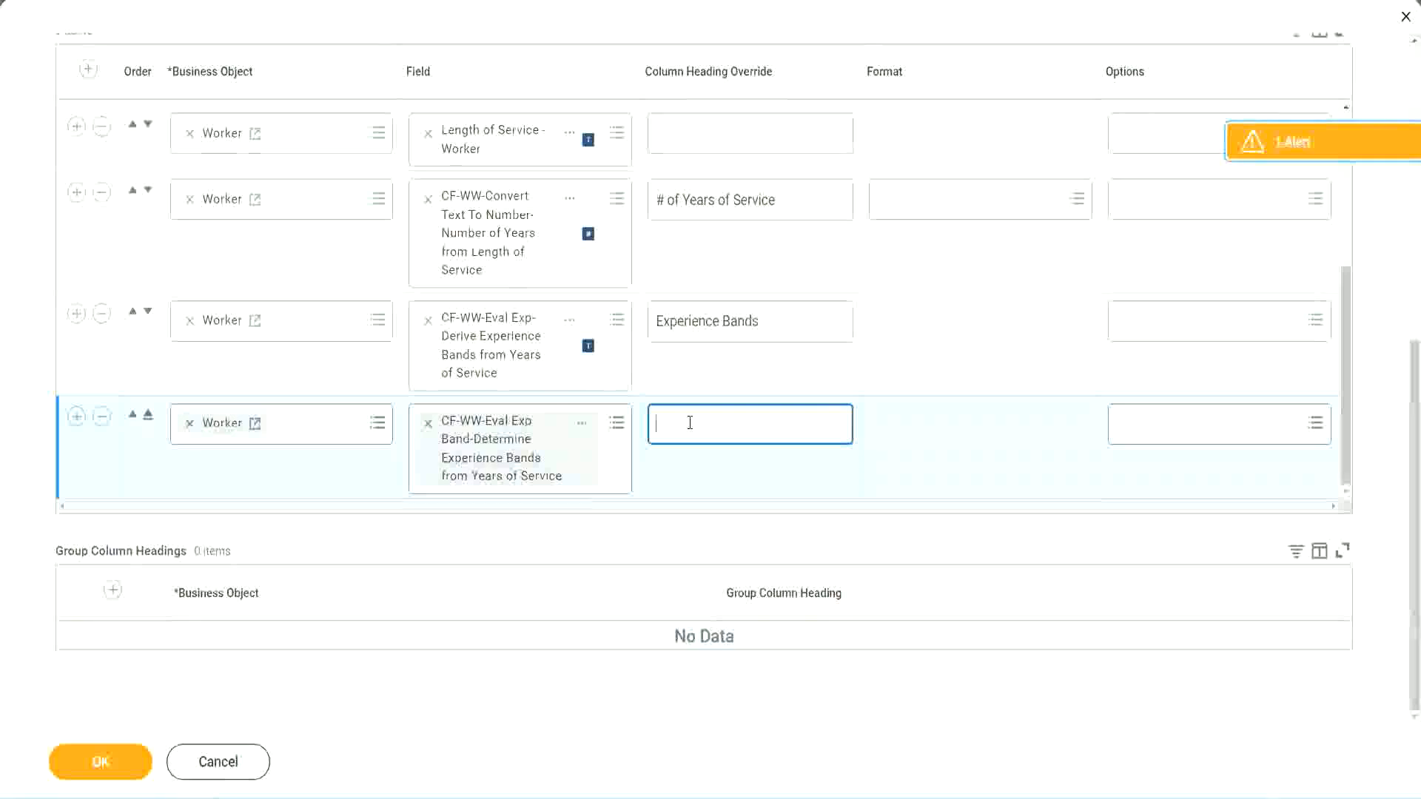
{"action": "key", "text": "ctrl+v"}
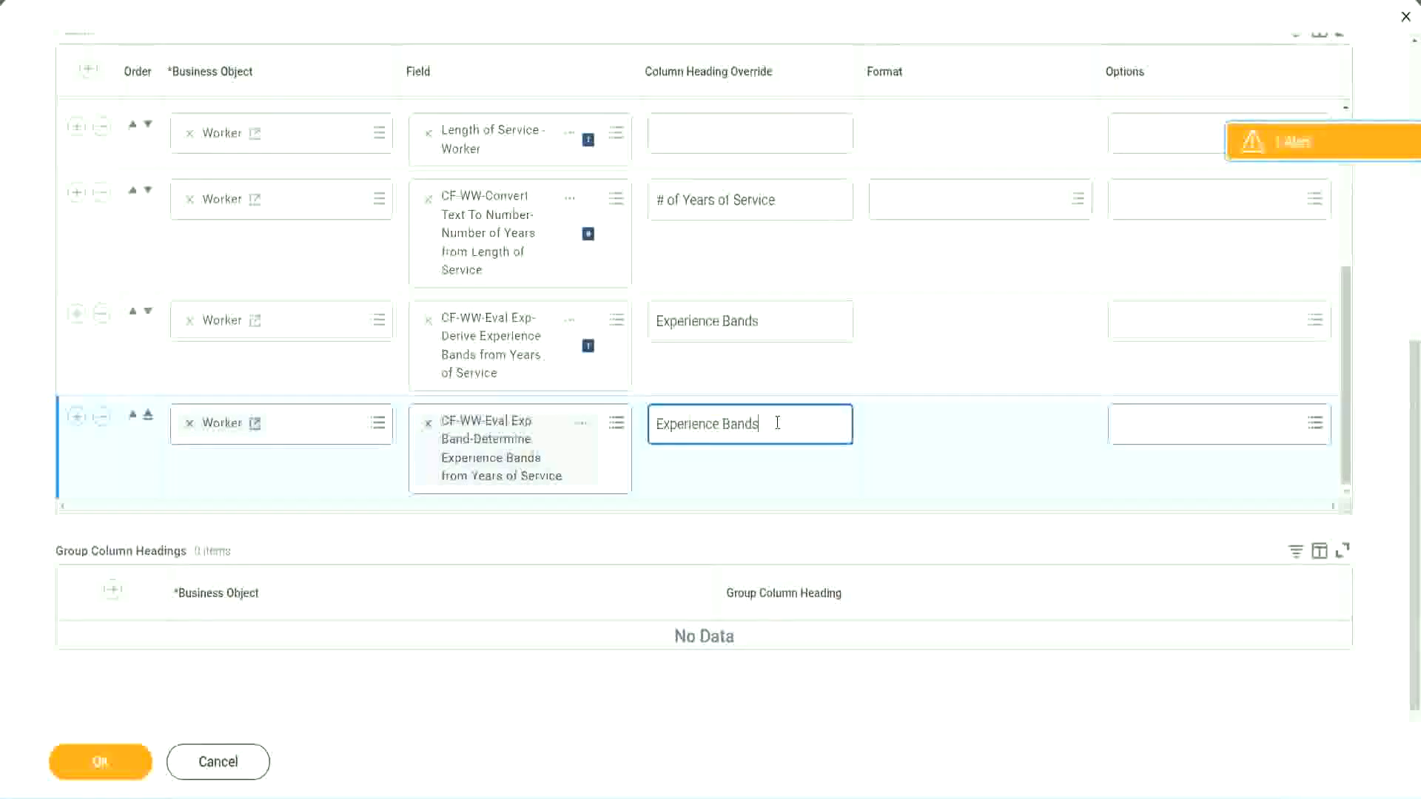
{"action": "type", "text": "("}
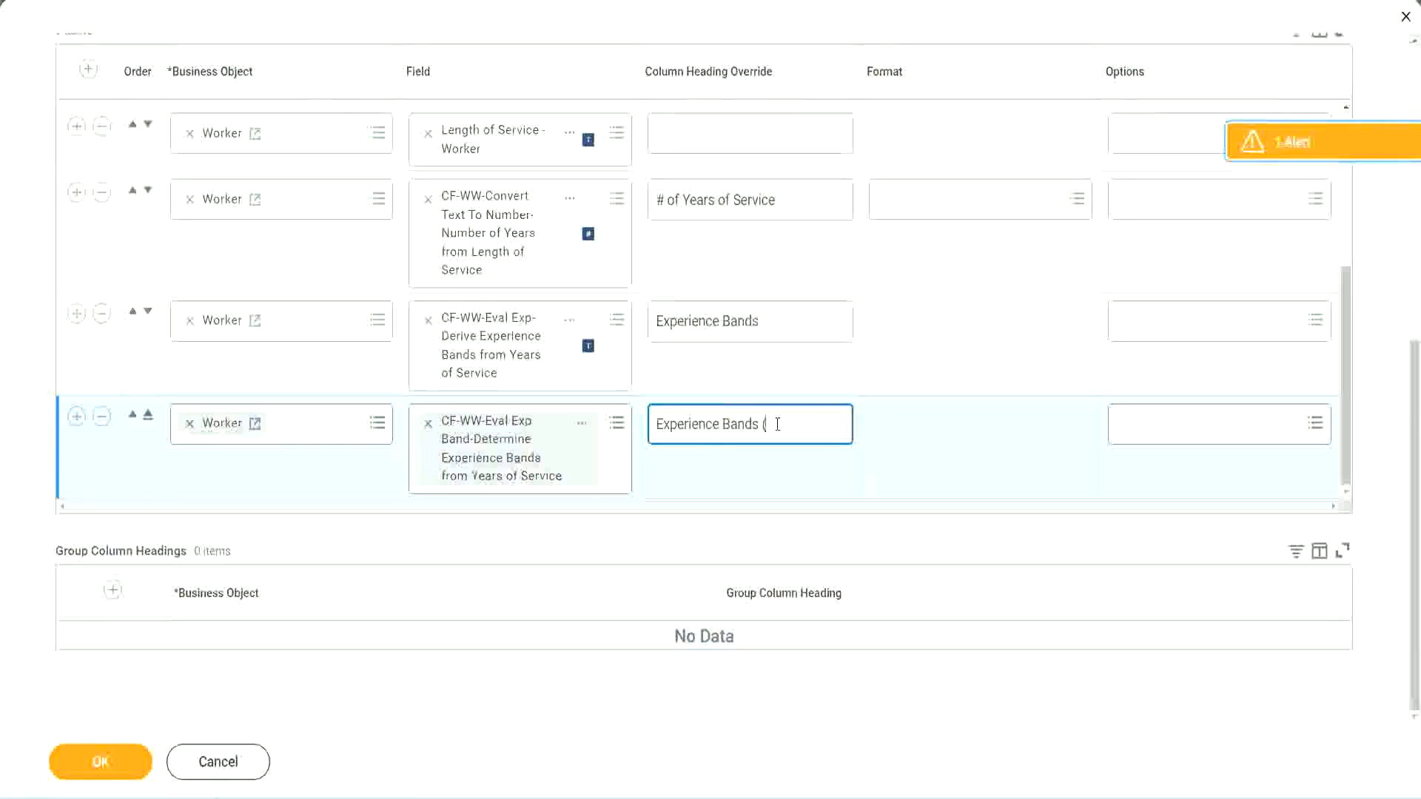
{"action": "type", "text": "Eval Exp Bands)"}
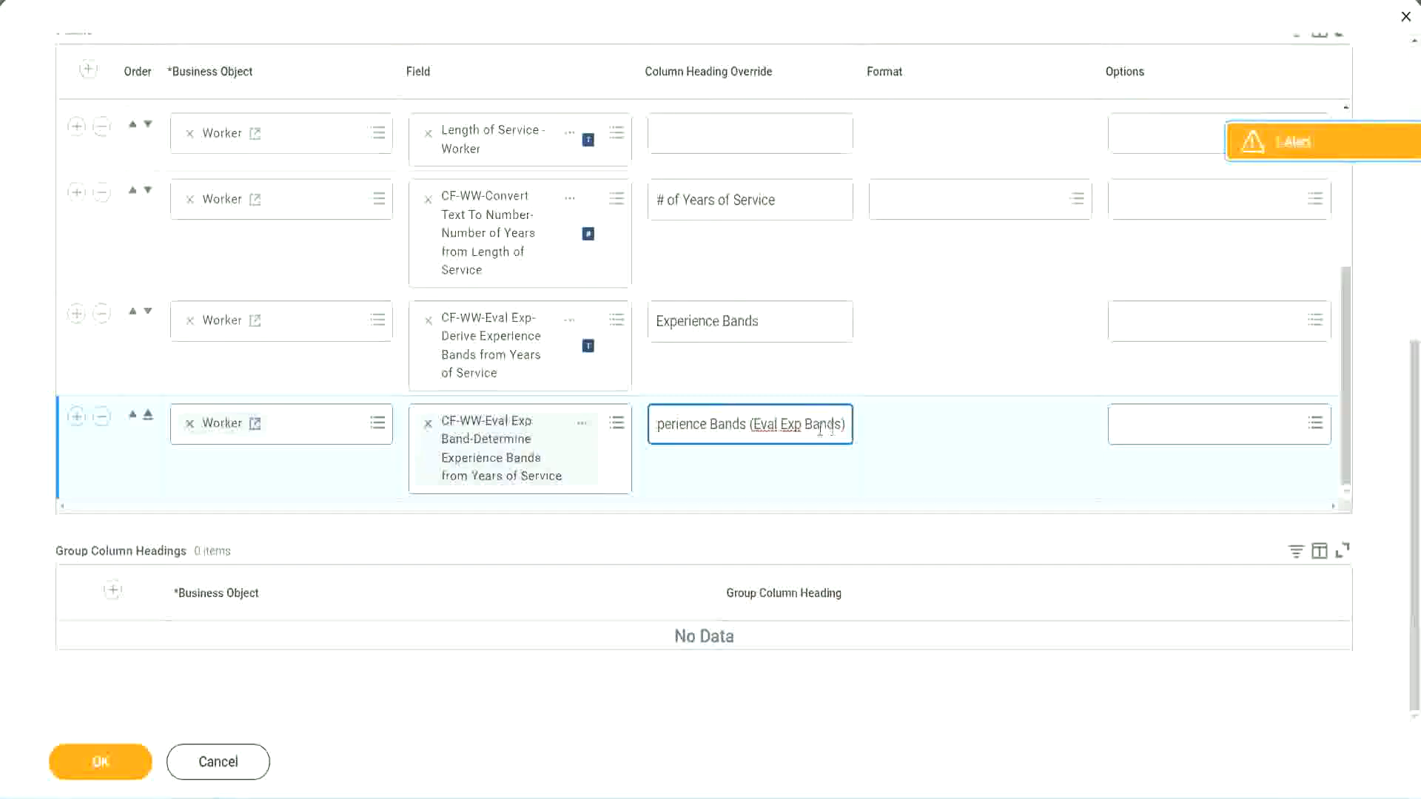
{"action": "double_click", "coordinate": [792, 424]}
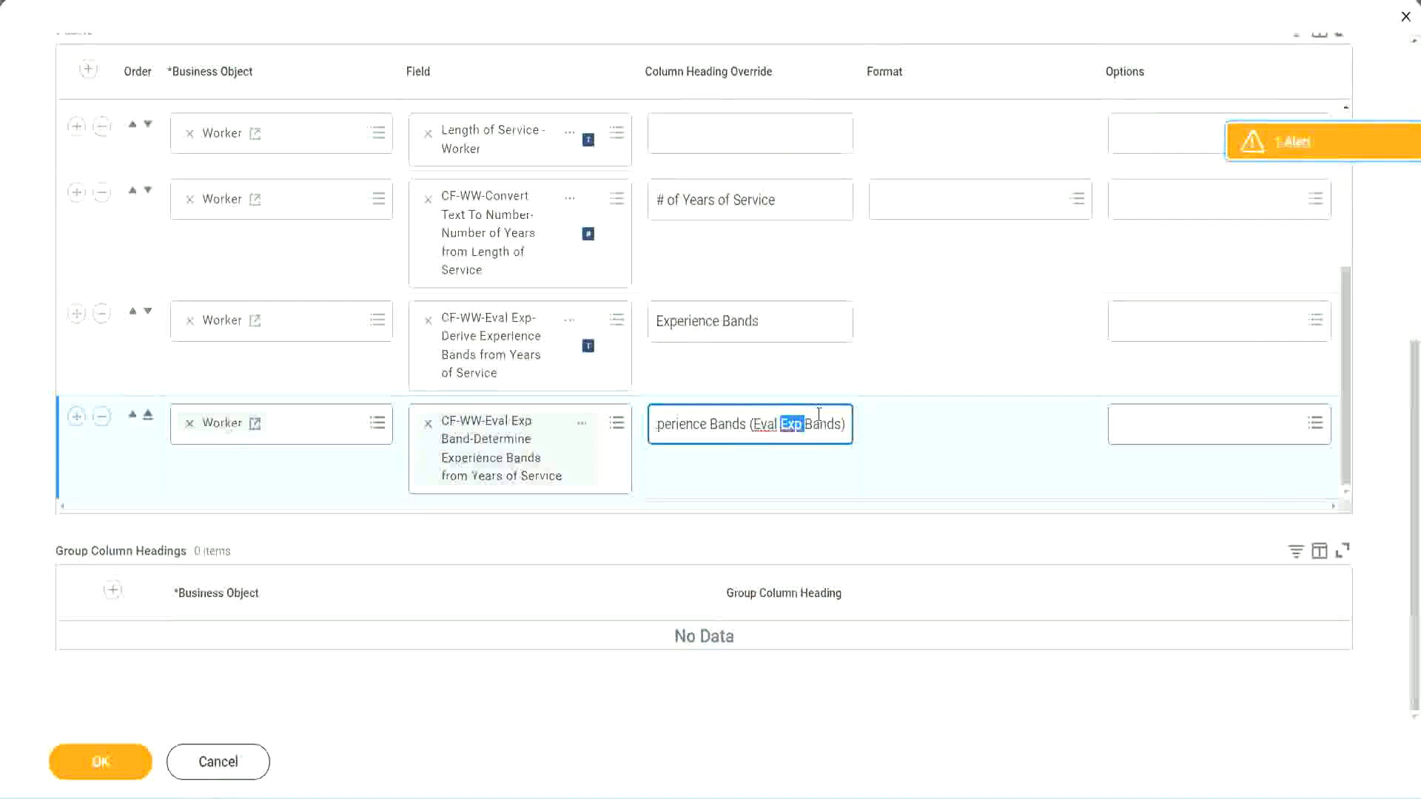
{"action": "left_click", "coordinate": [819, 416]}
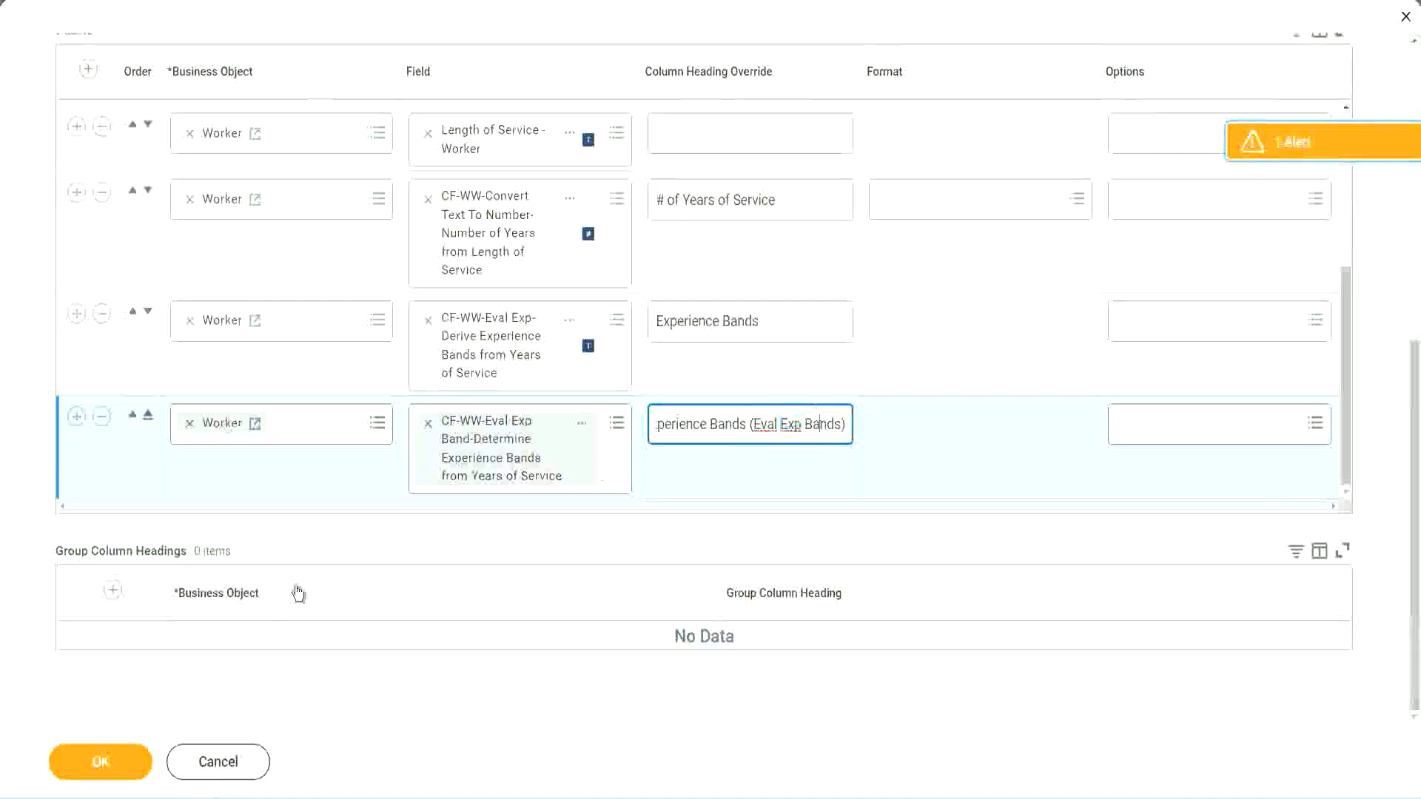
Step: Save the column changes to the WW Employee Details report and run it
{"action": "left_click", "coordinate": [109, 768]}
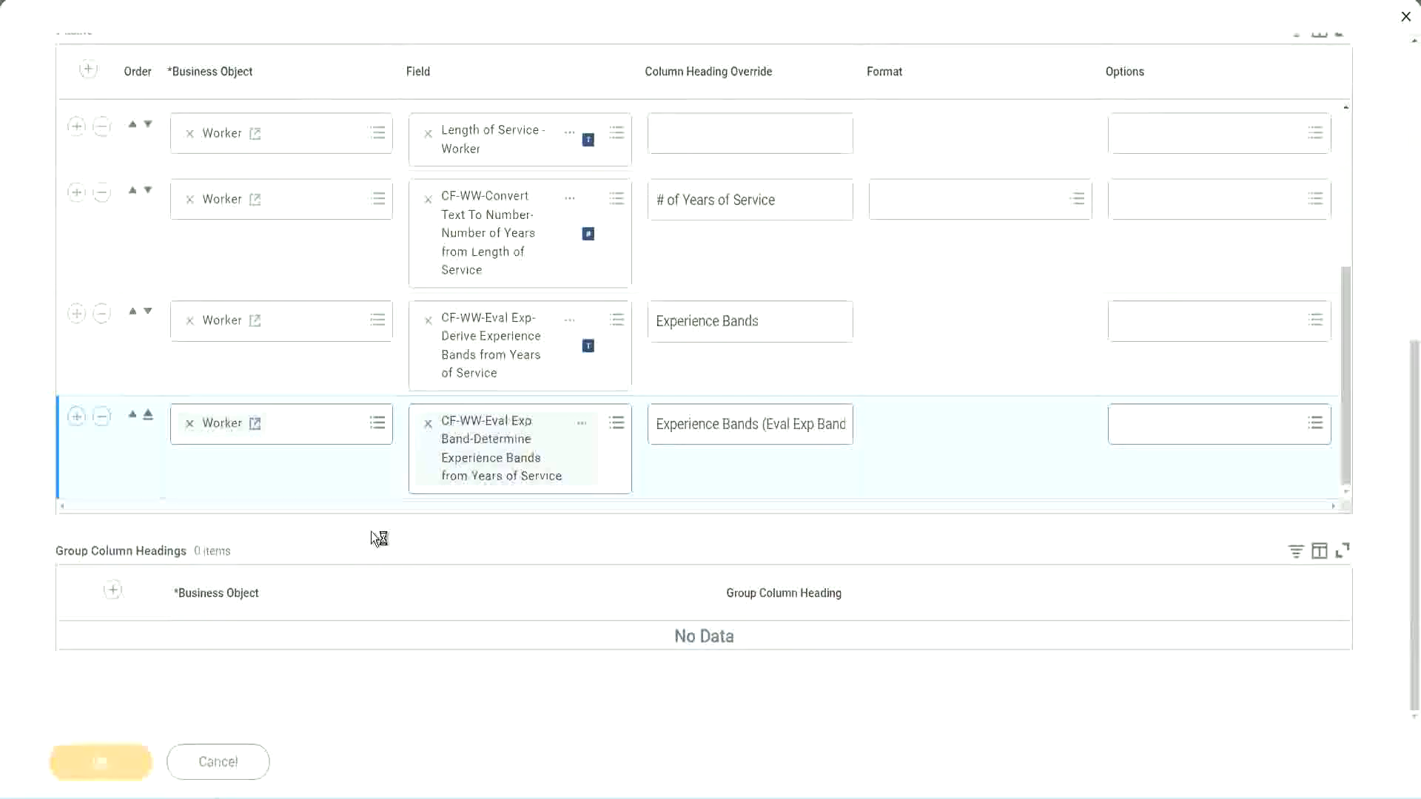
{"action": "left_click", "coordinate": [164, 750]}
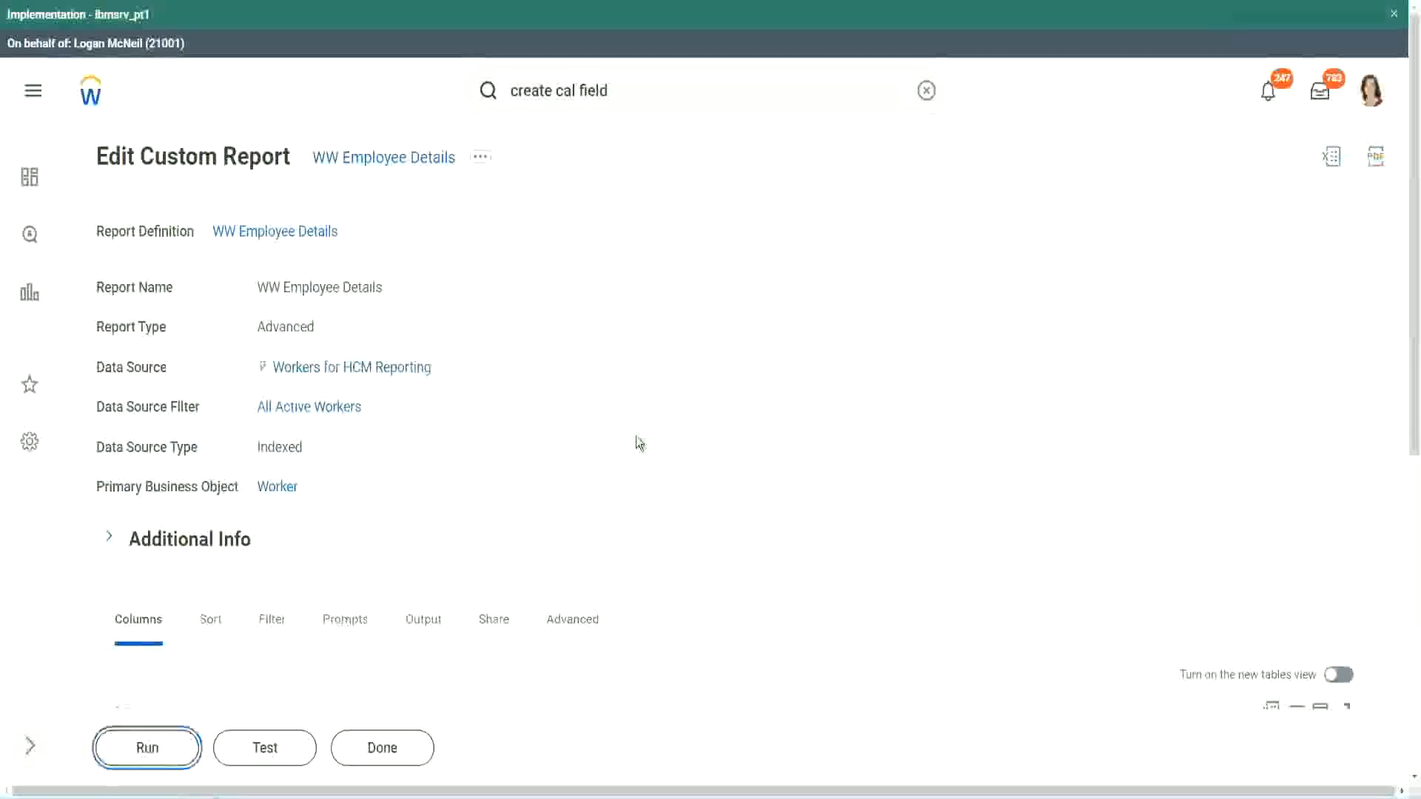